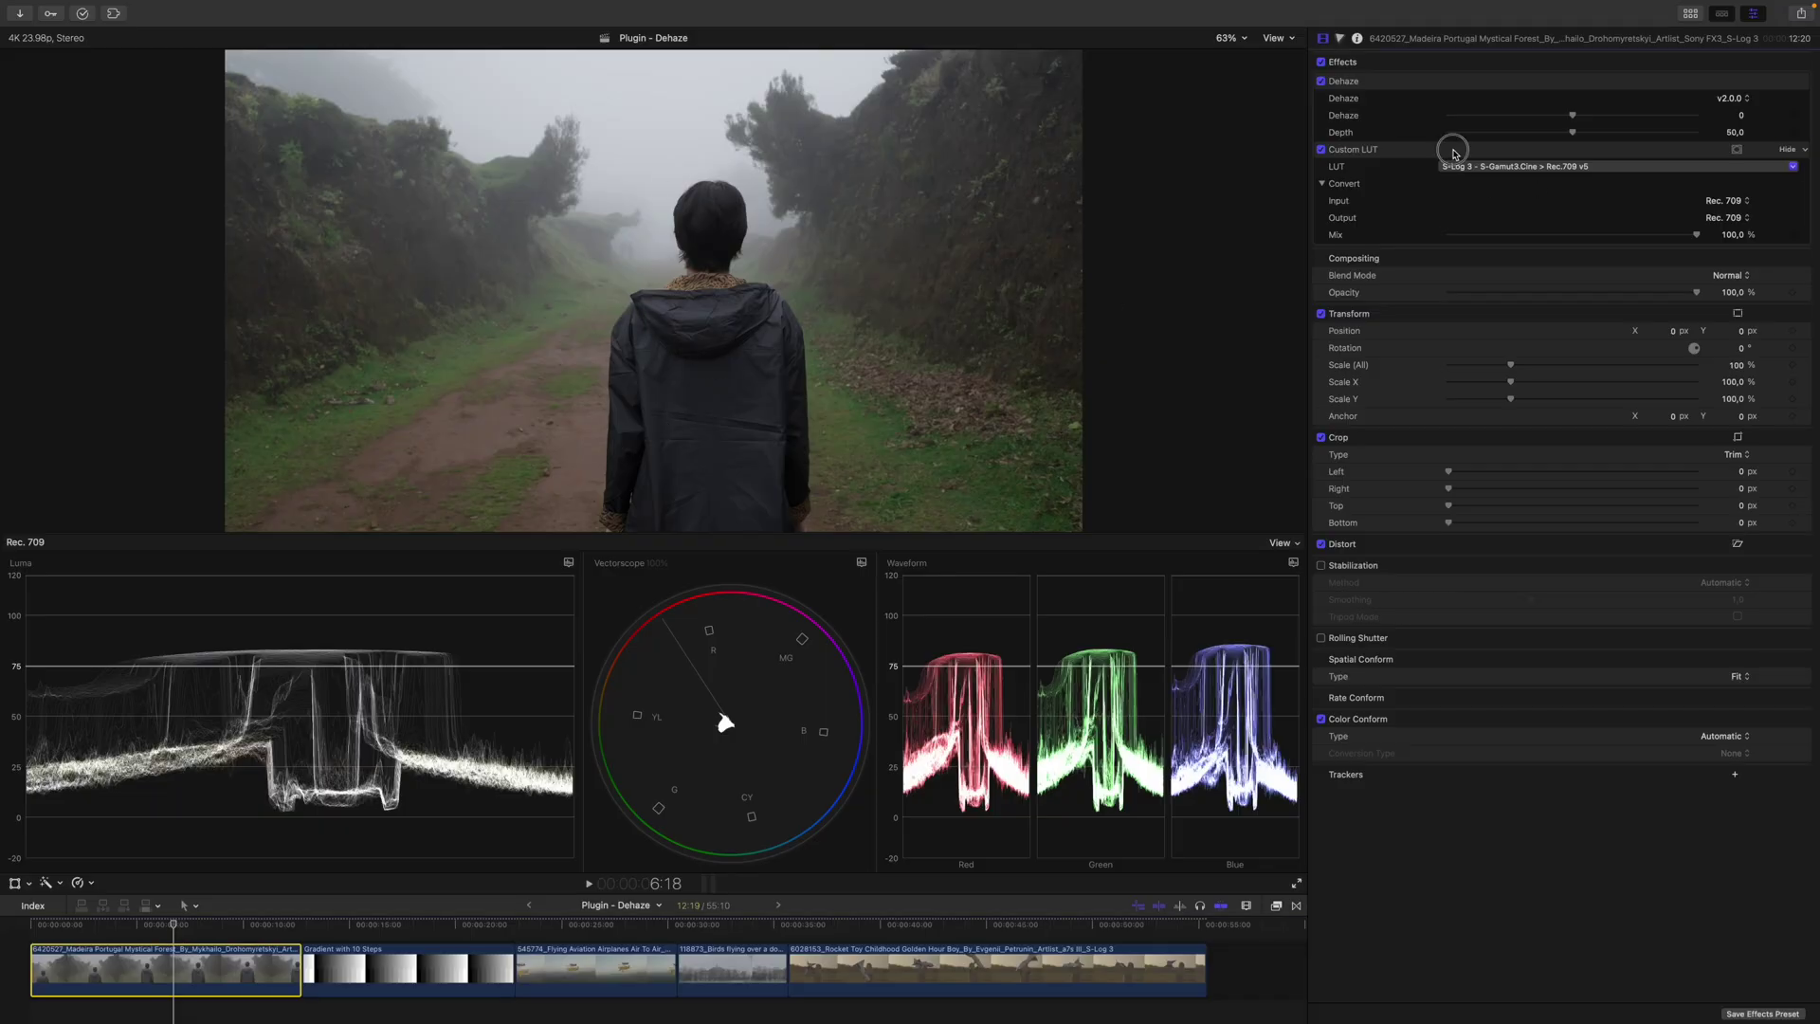
Compare the forest clip with its Custom LUT toggled off and on.
left_click(1451, 149)
left_click(1322, 151)
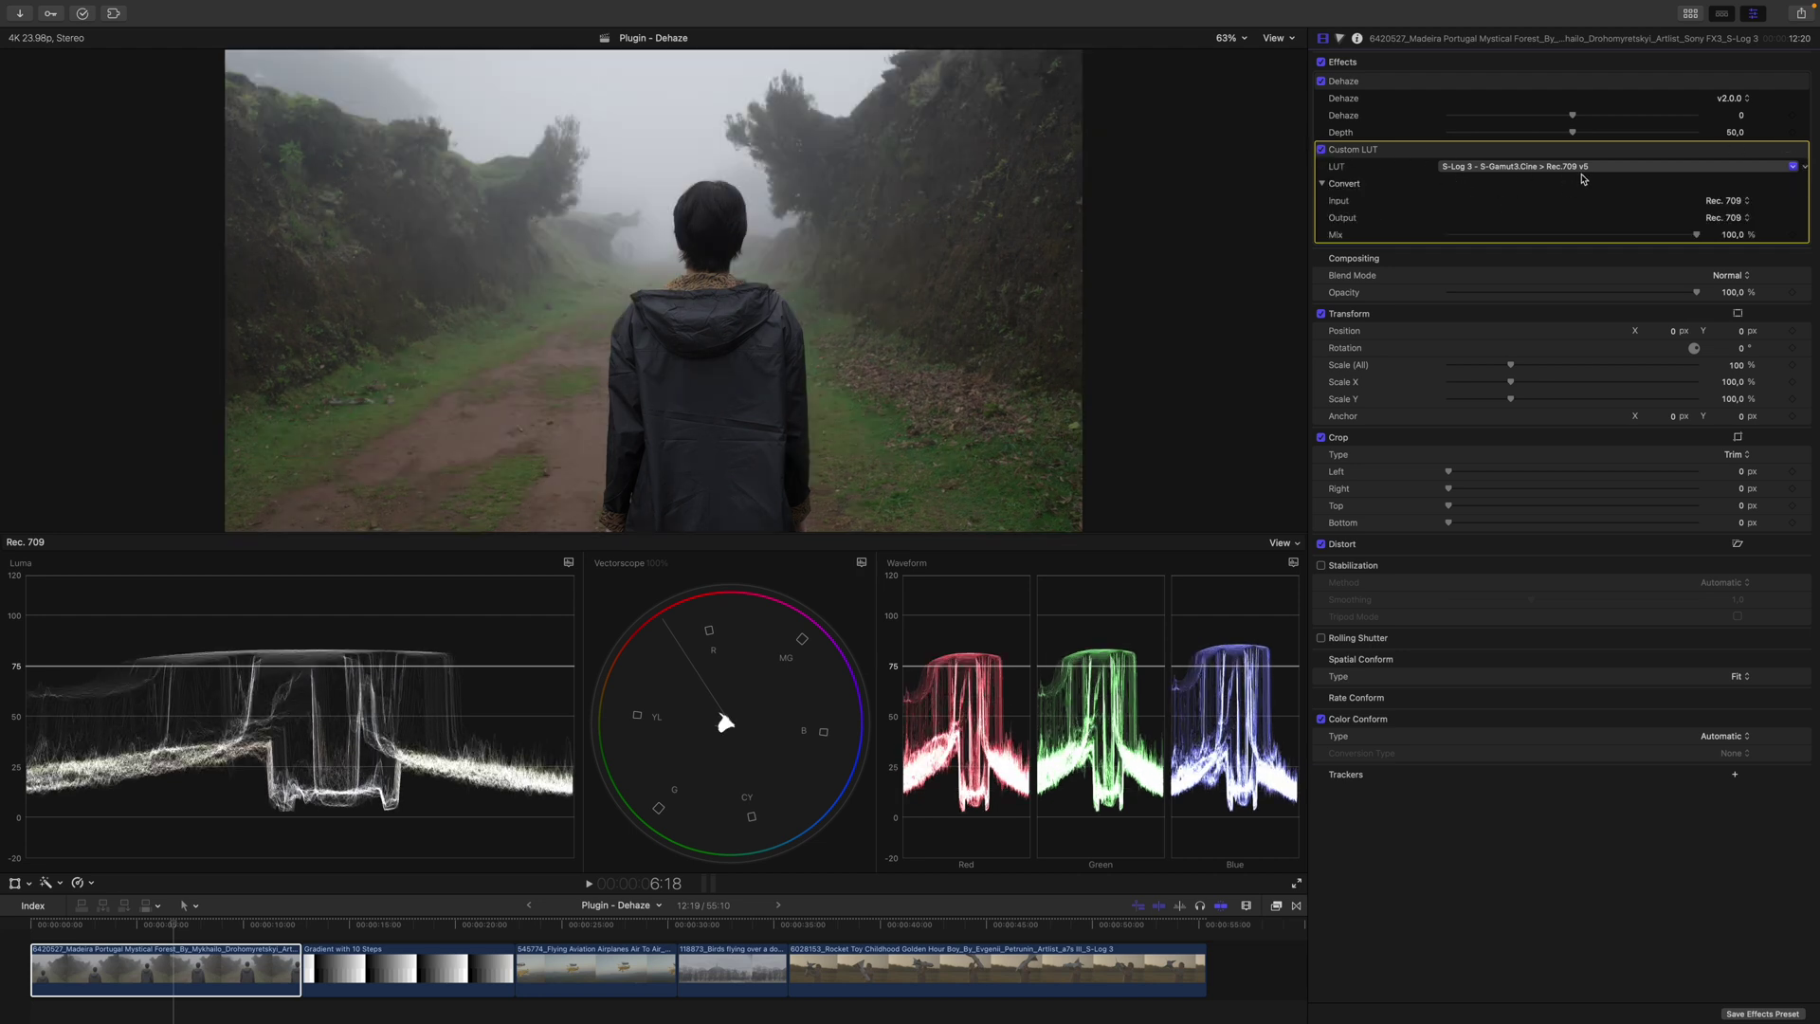
left_click(1323, 152)
left_click(1419, 77)
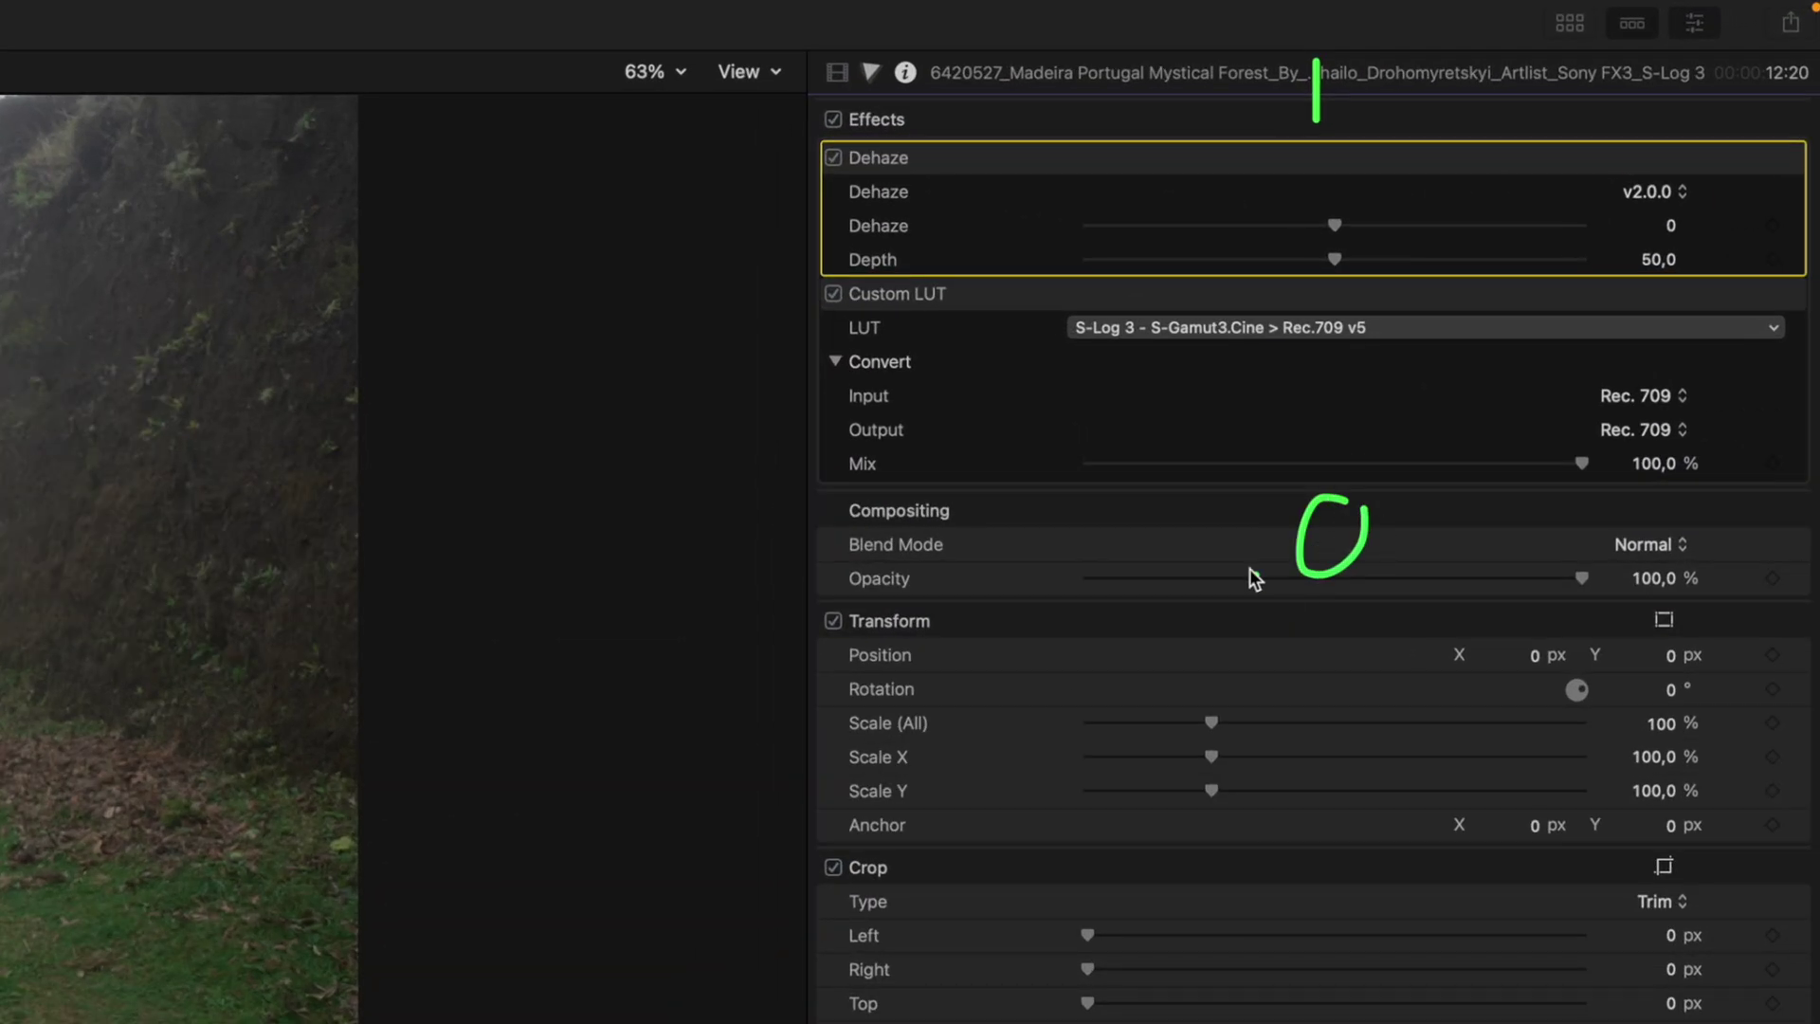
mouse_move(1118, 92)
left_mouse_down()
mouse_move(1107, 569)
mouse_move(1149, 526)
left_mouse_up()
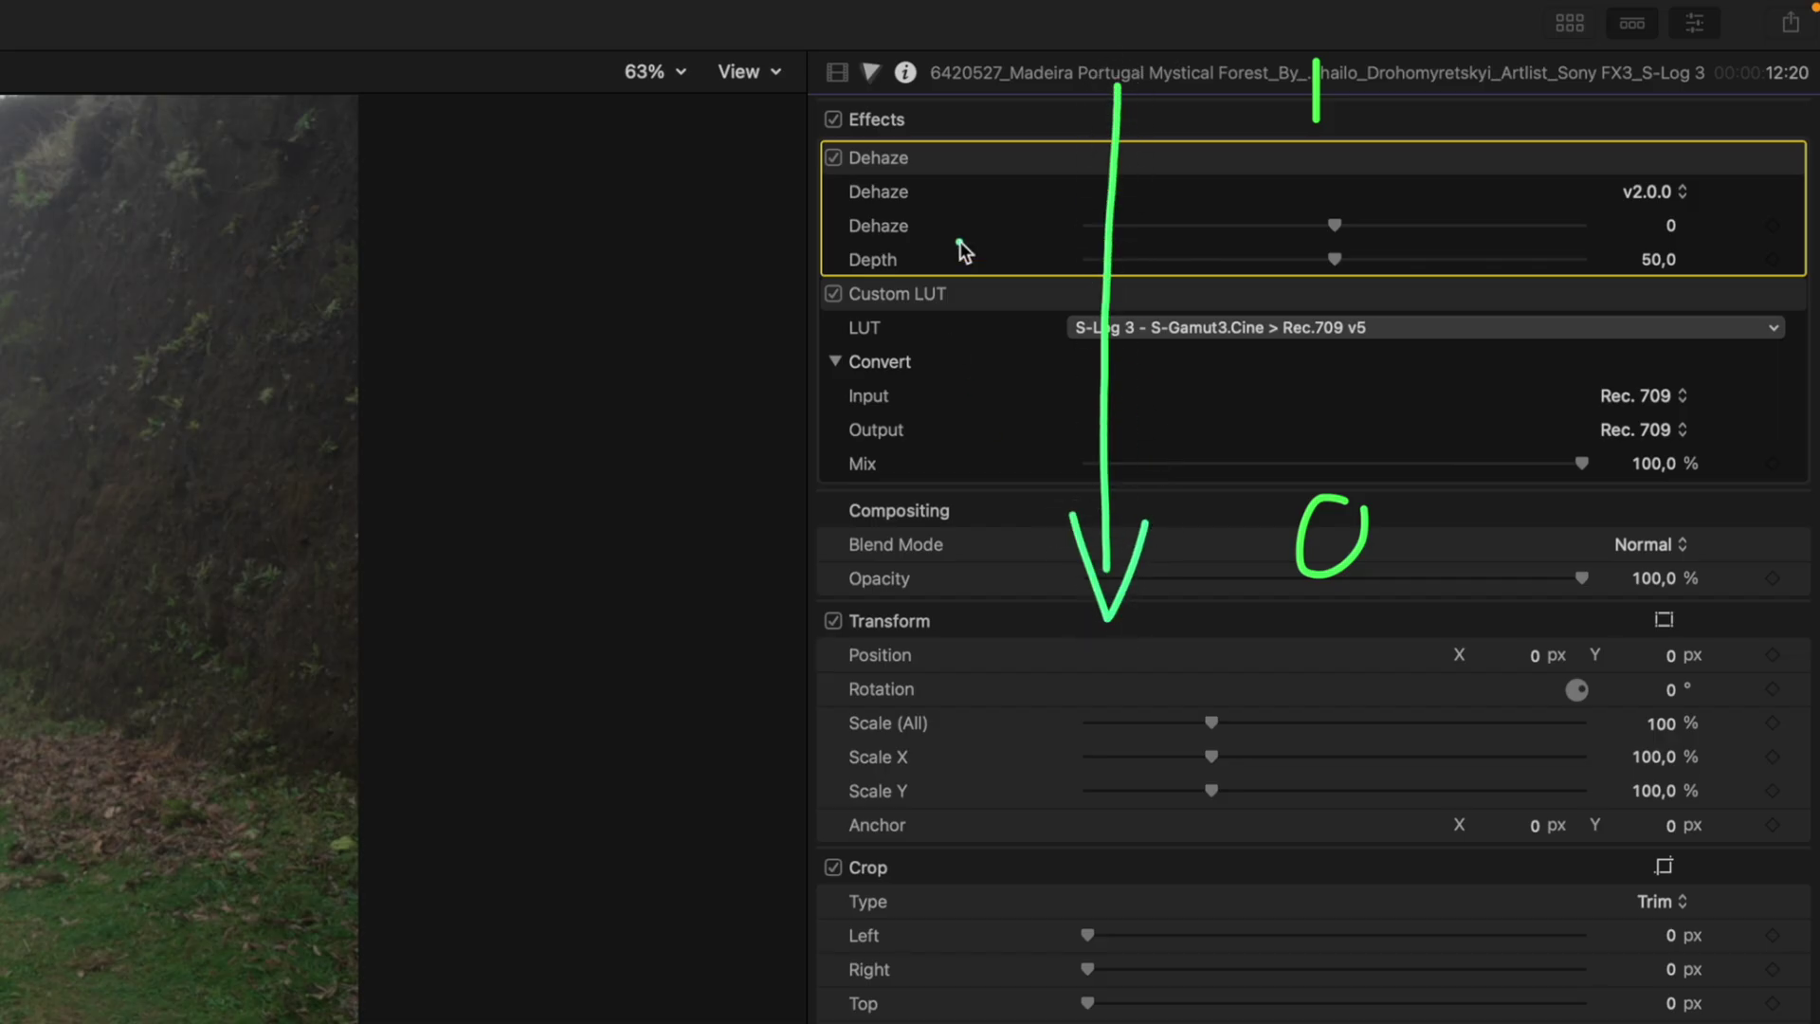
left_click_drag(932, 191, 992, 228)
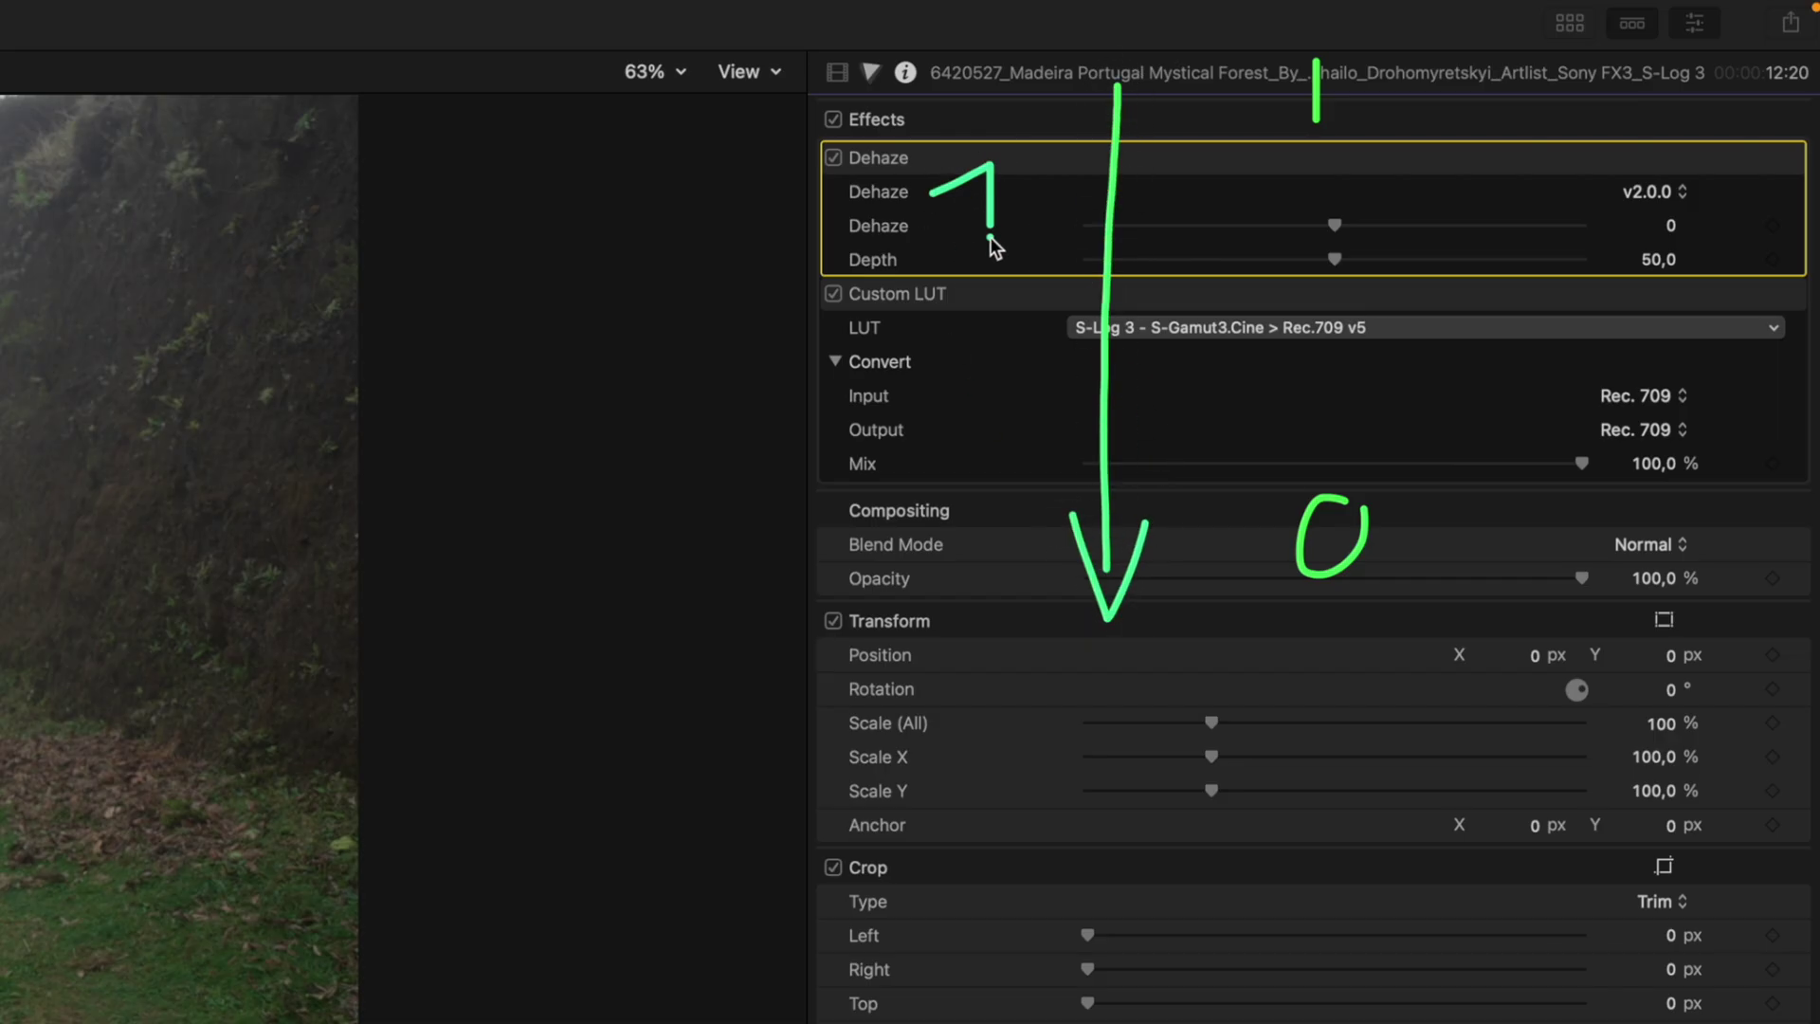
mouse_move(957, 377)
left_mouse_down()
mouse_move(1018, 378)
mouse_move(981, 417)
mouse_move(1065, 447)
left_mouse_up()
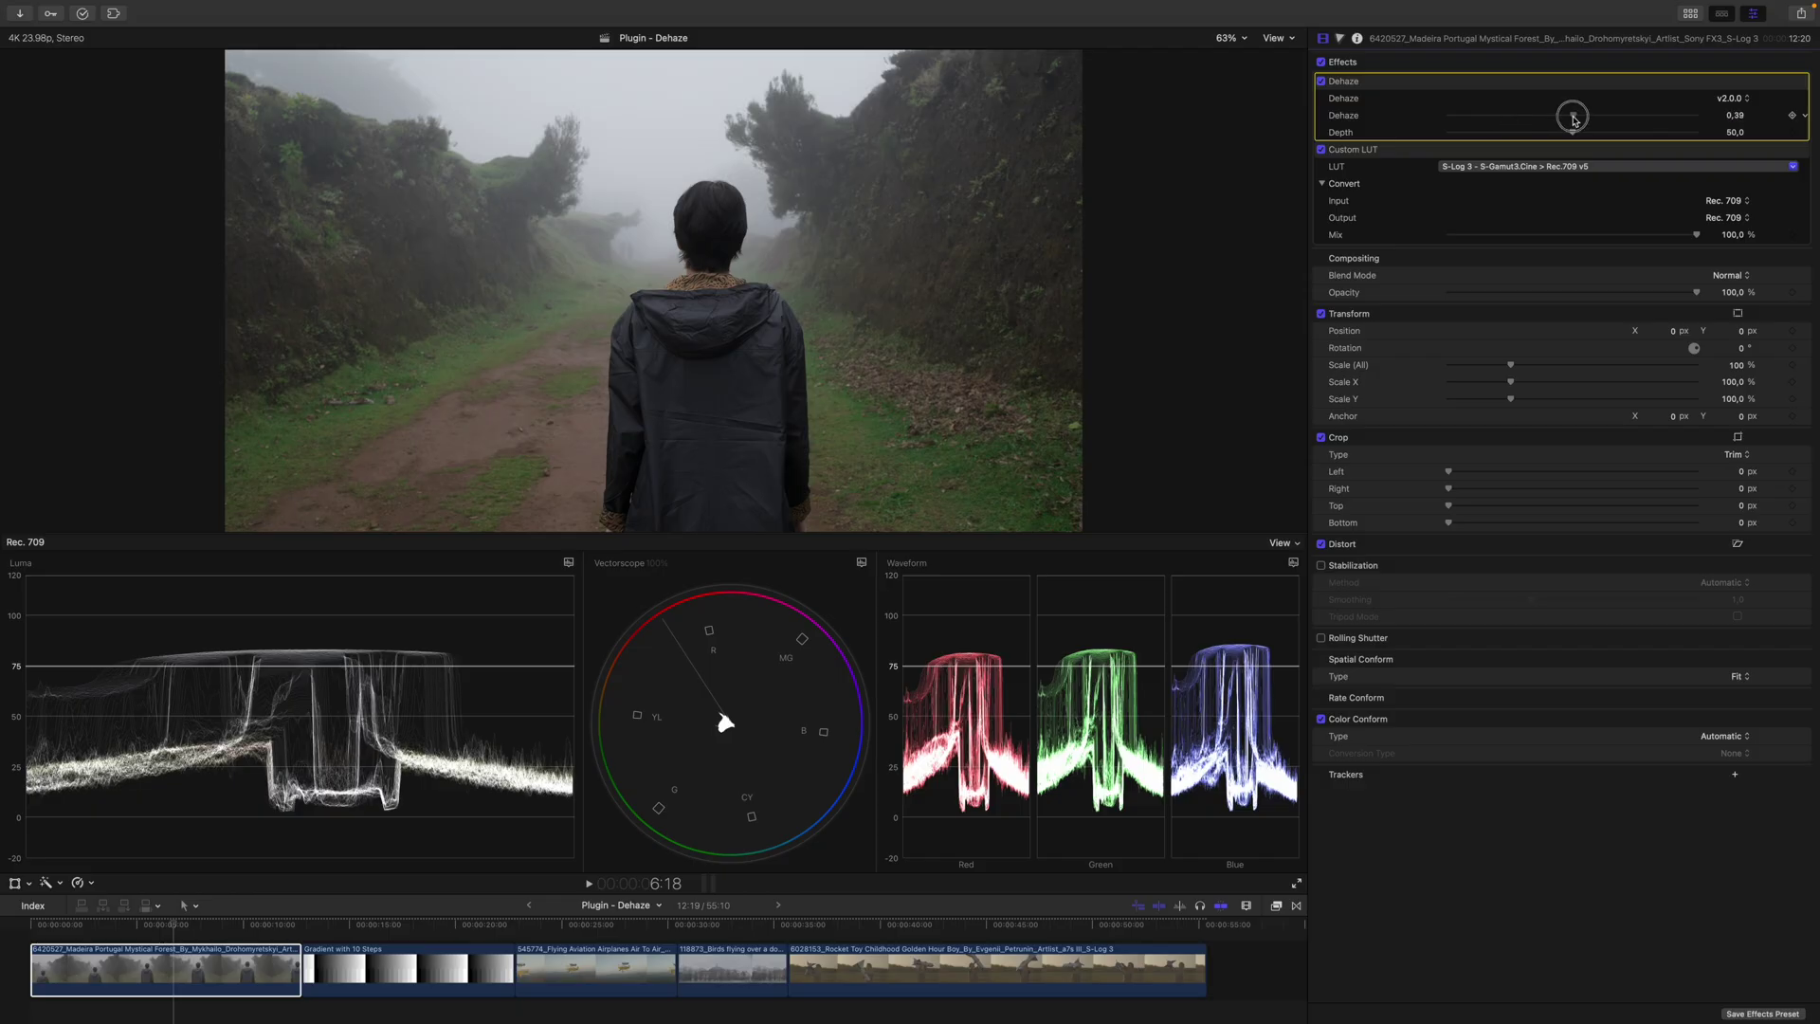
Set the forest clip's Dehaze amount to 45 and Depth to about 59.
left_click_drag(1572, 117, 1626, 114)
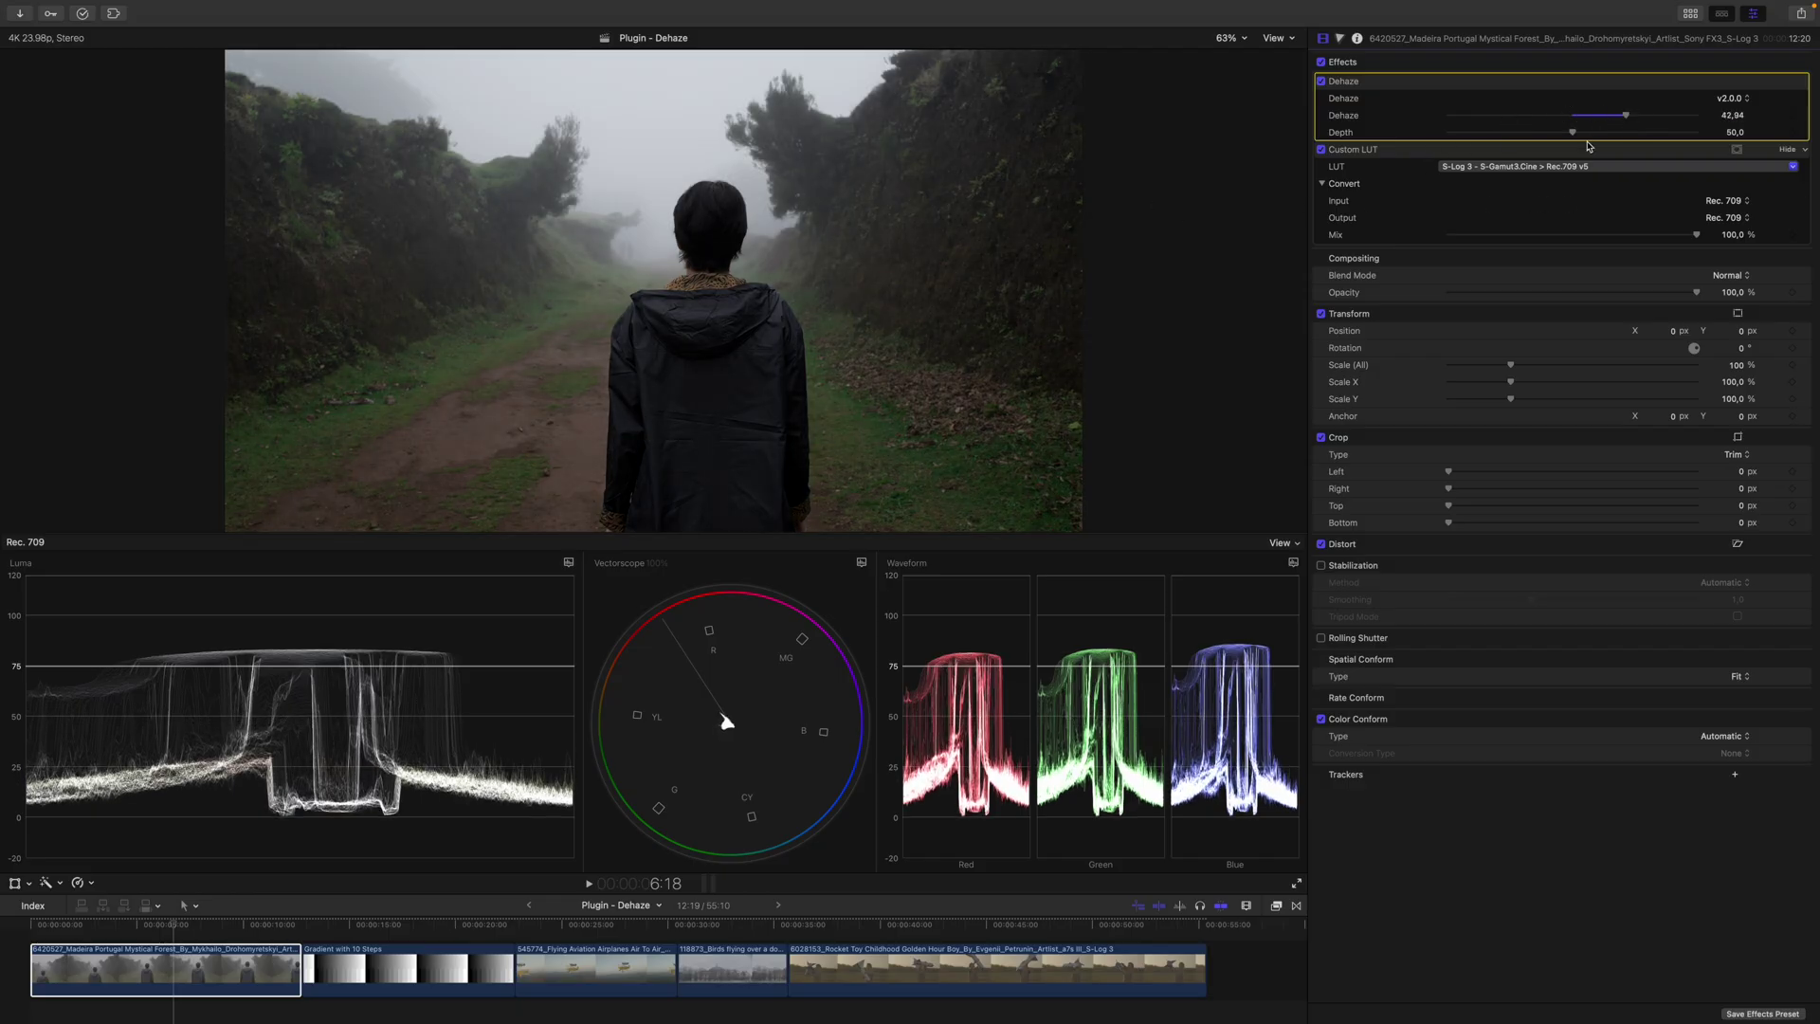
double_click(1732, 114)
type("45")
key("Return")
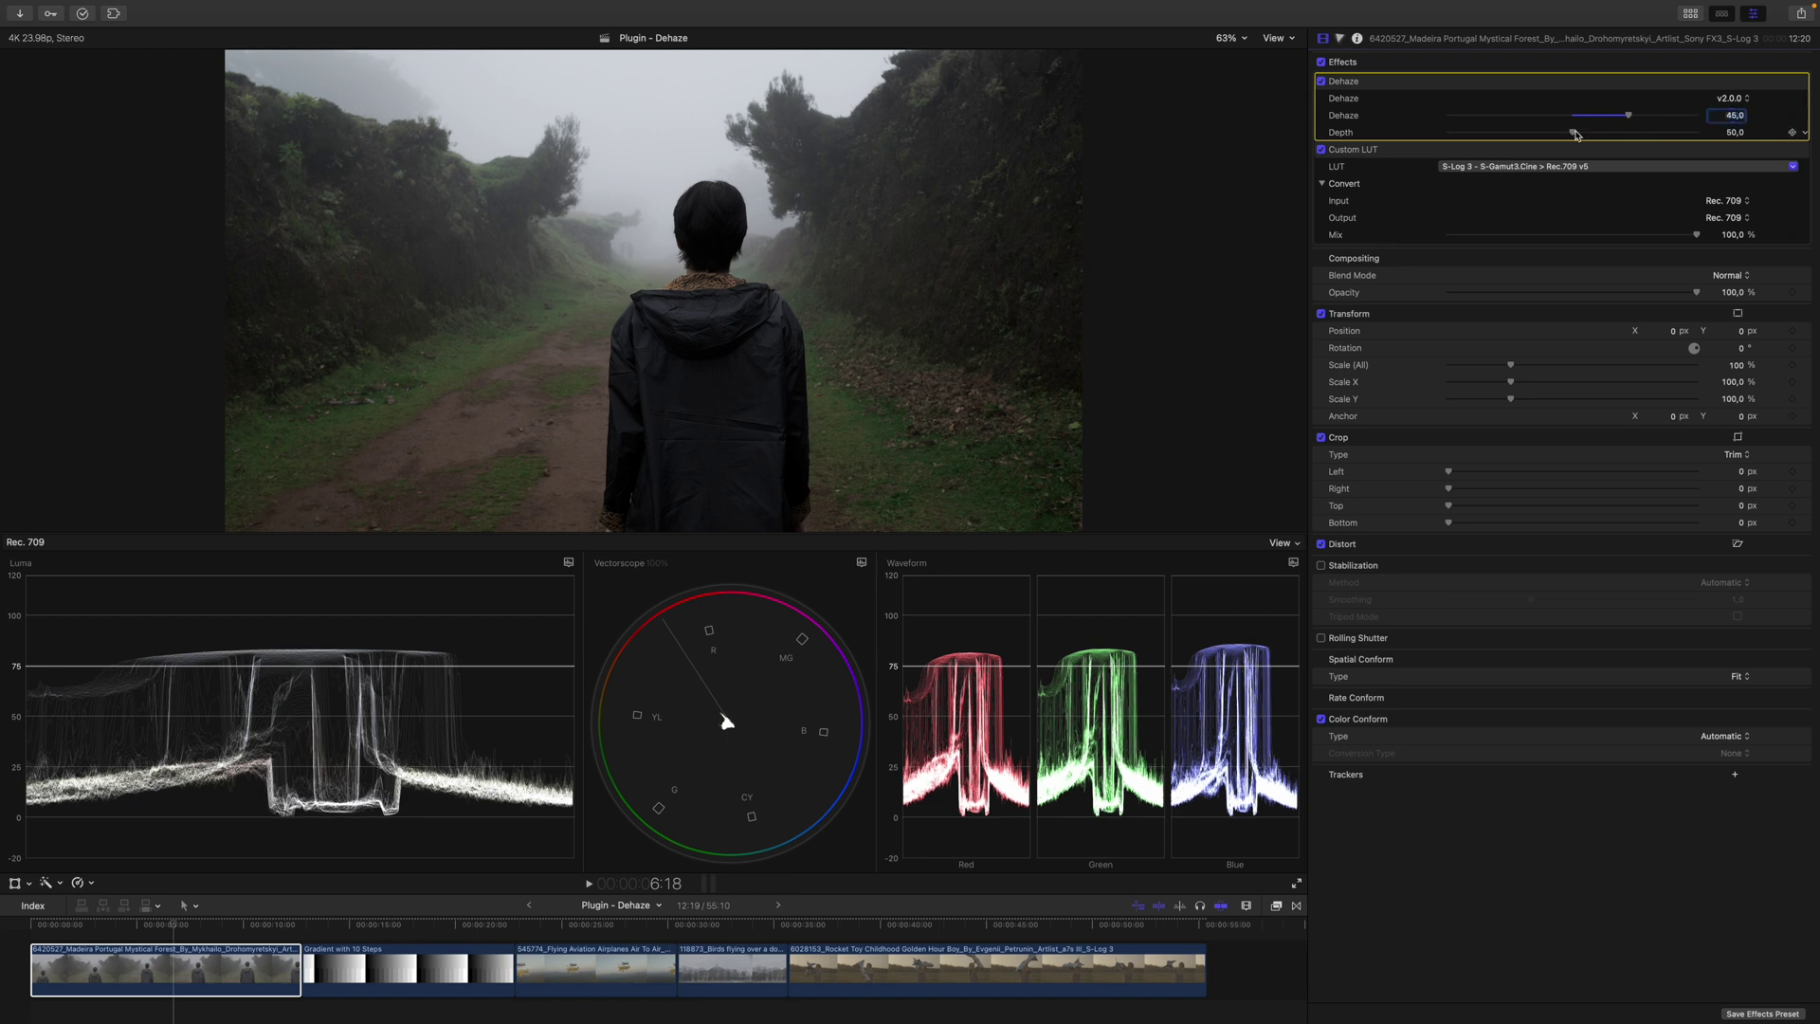
left_click_drag(1574, 132, 1624, 139)
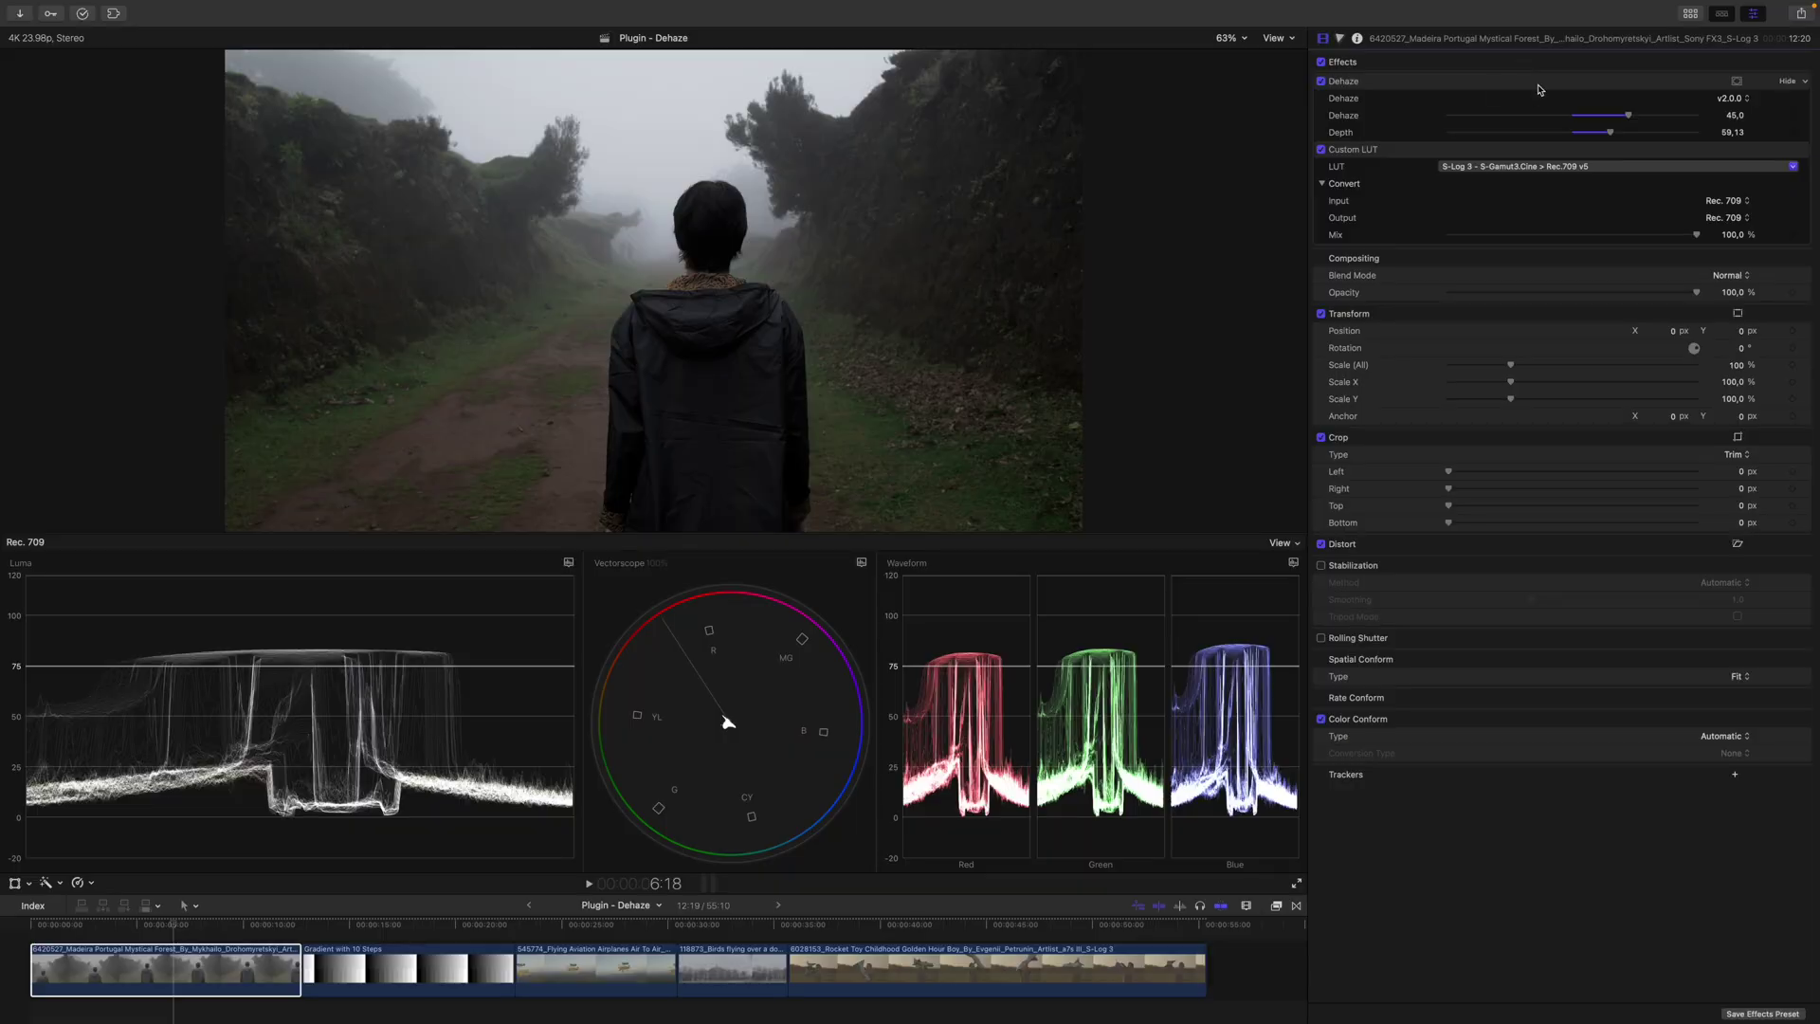
Play back the dehazed forest clip from near its start.
left_click(1539, 89)
left_click(175, 967)
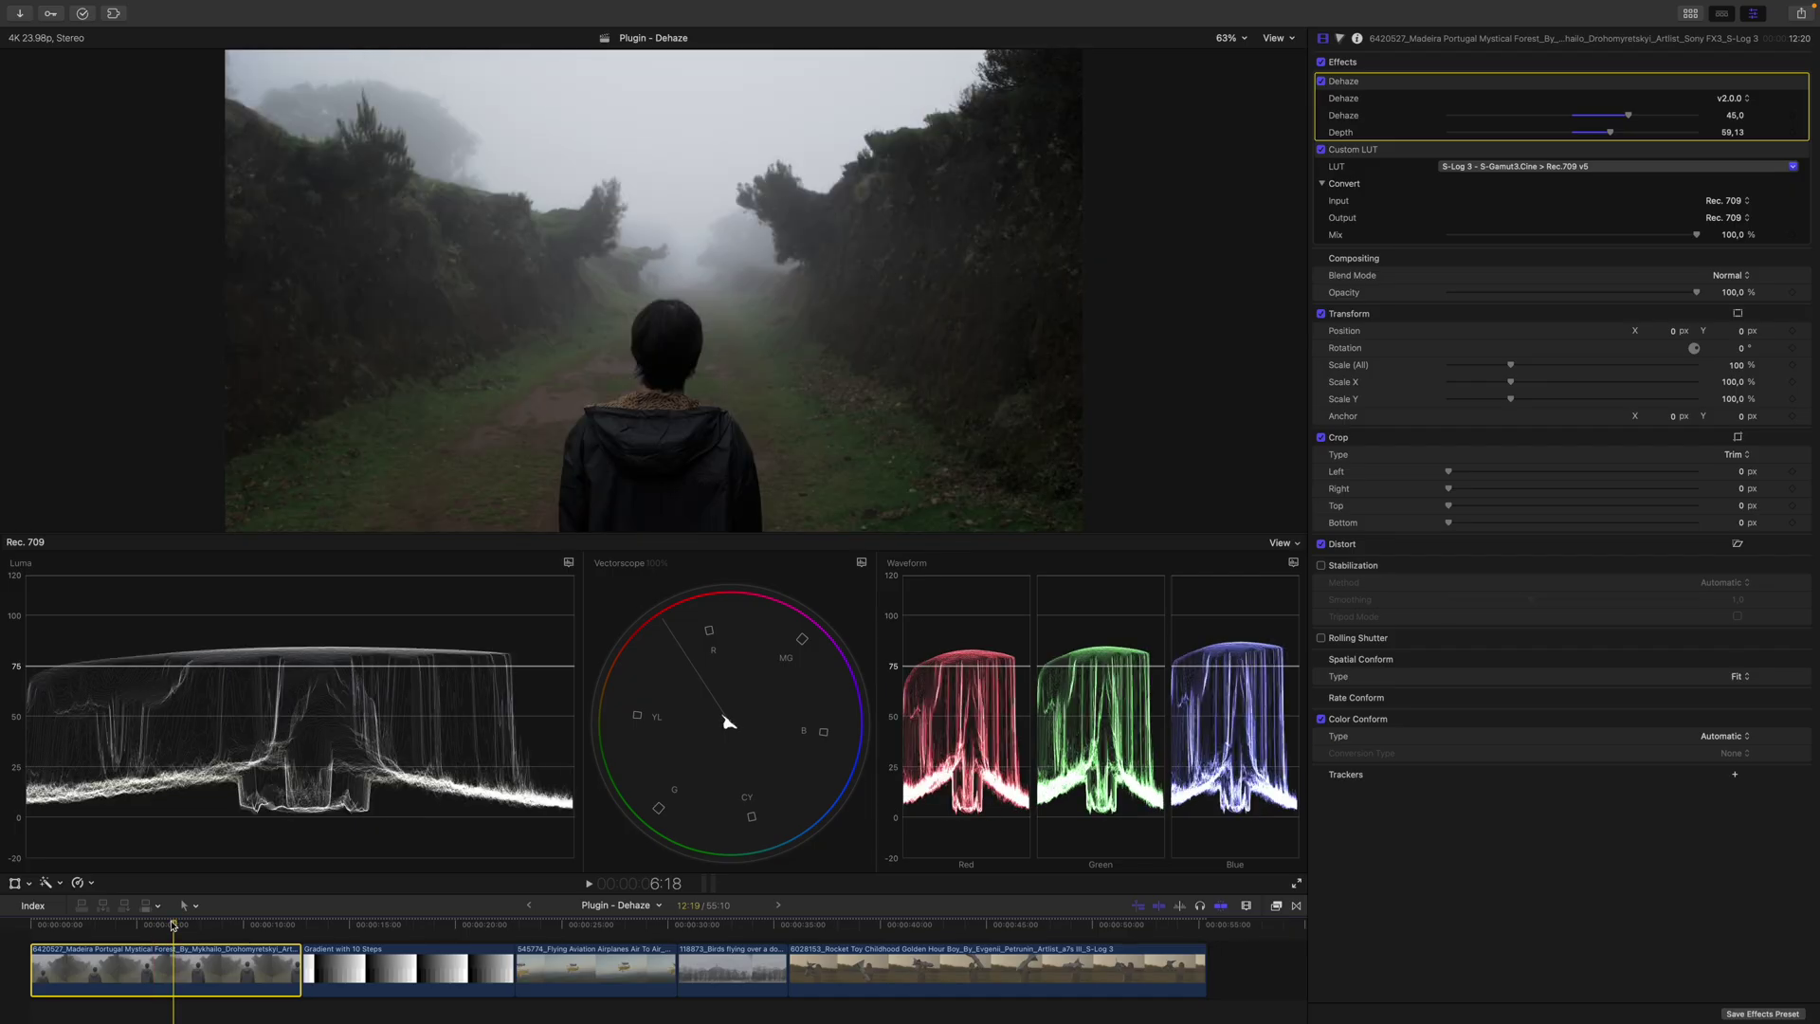
key("space")
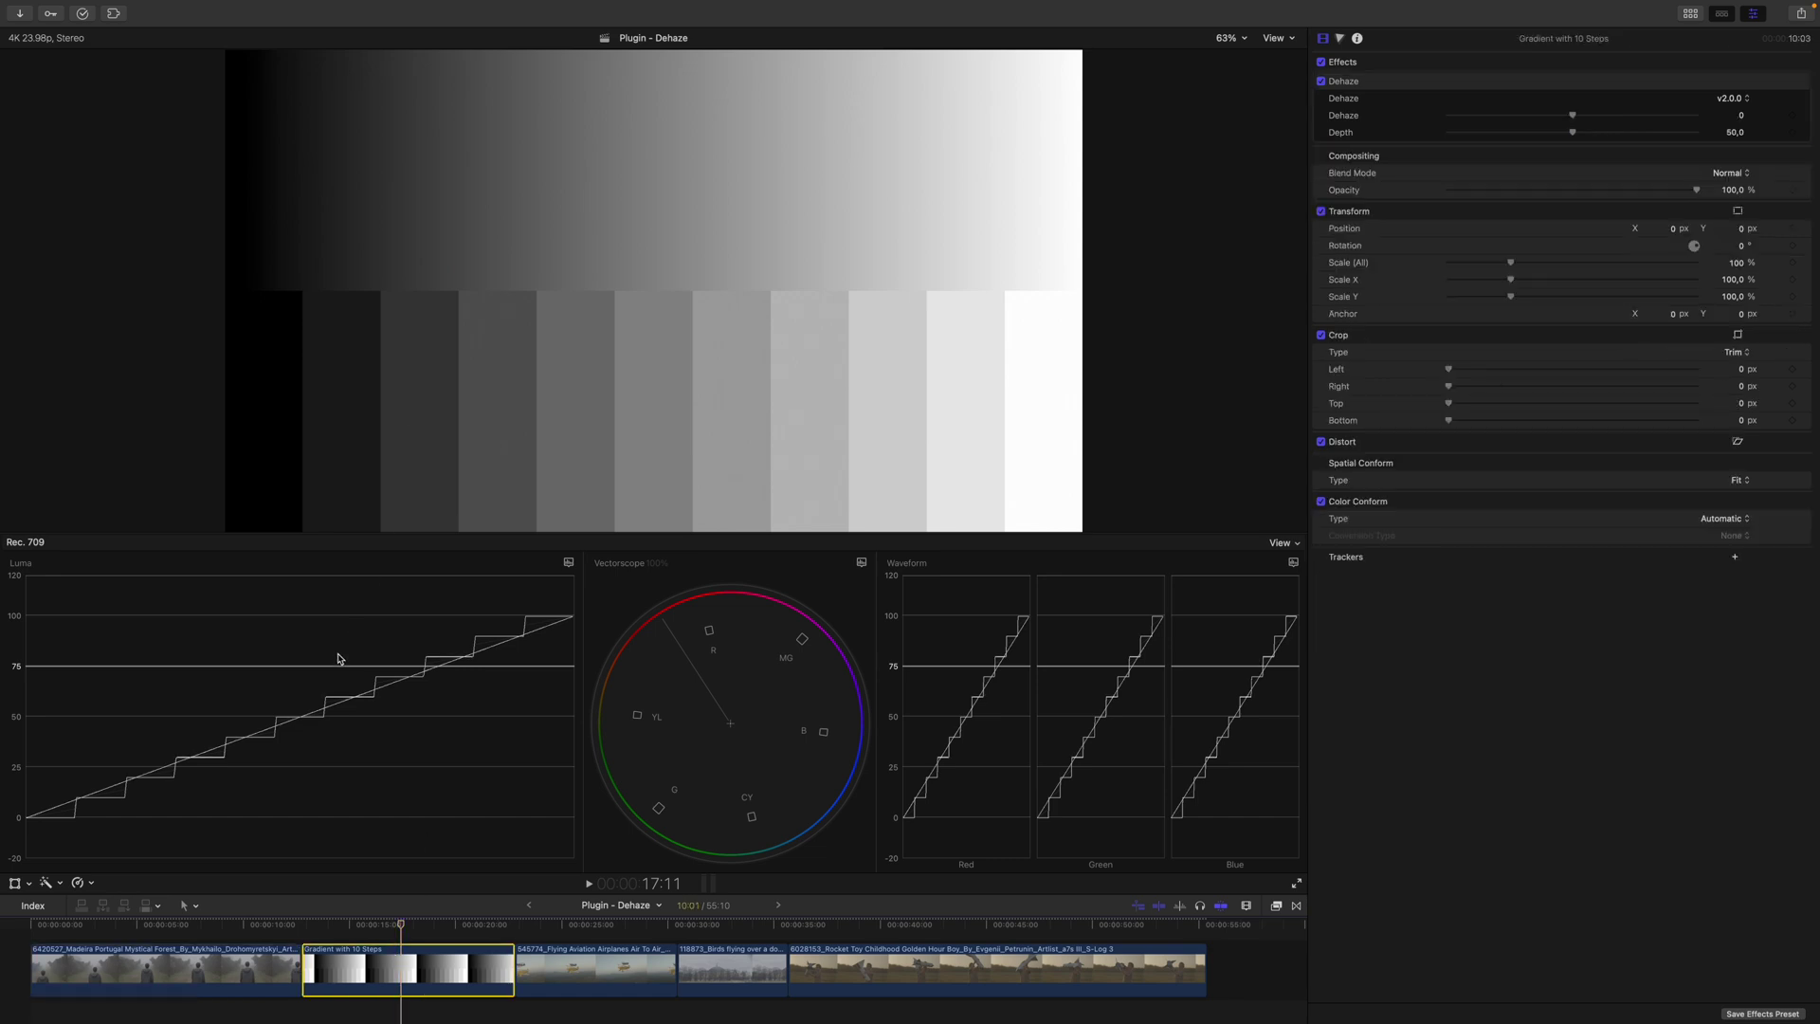
Select the Gradient with 10 Steps clip and raise its Dehaze amount to 58.71.
left_click_drag(33, 827, 592, 609)
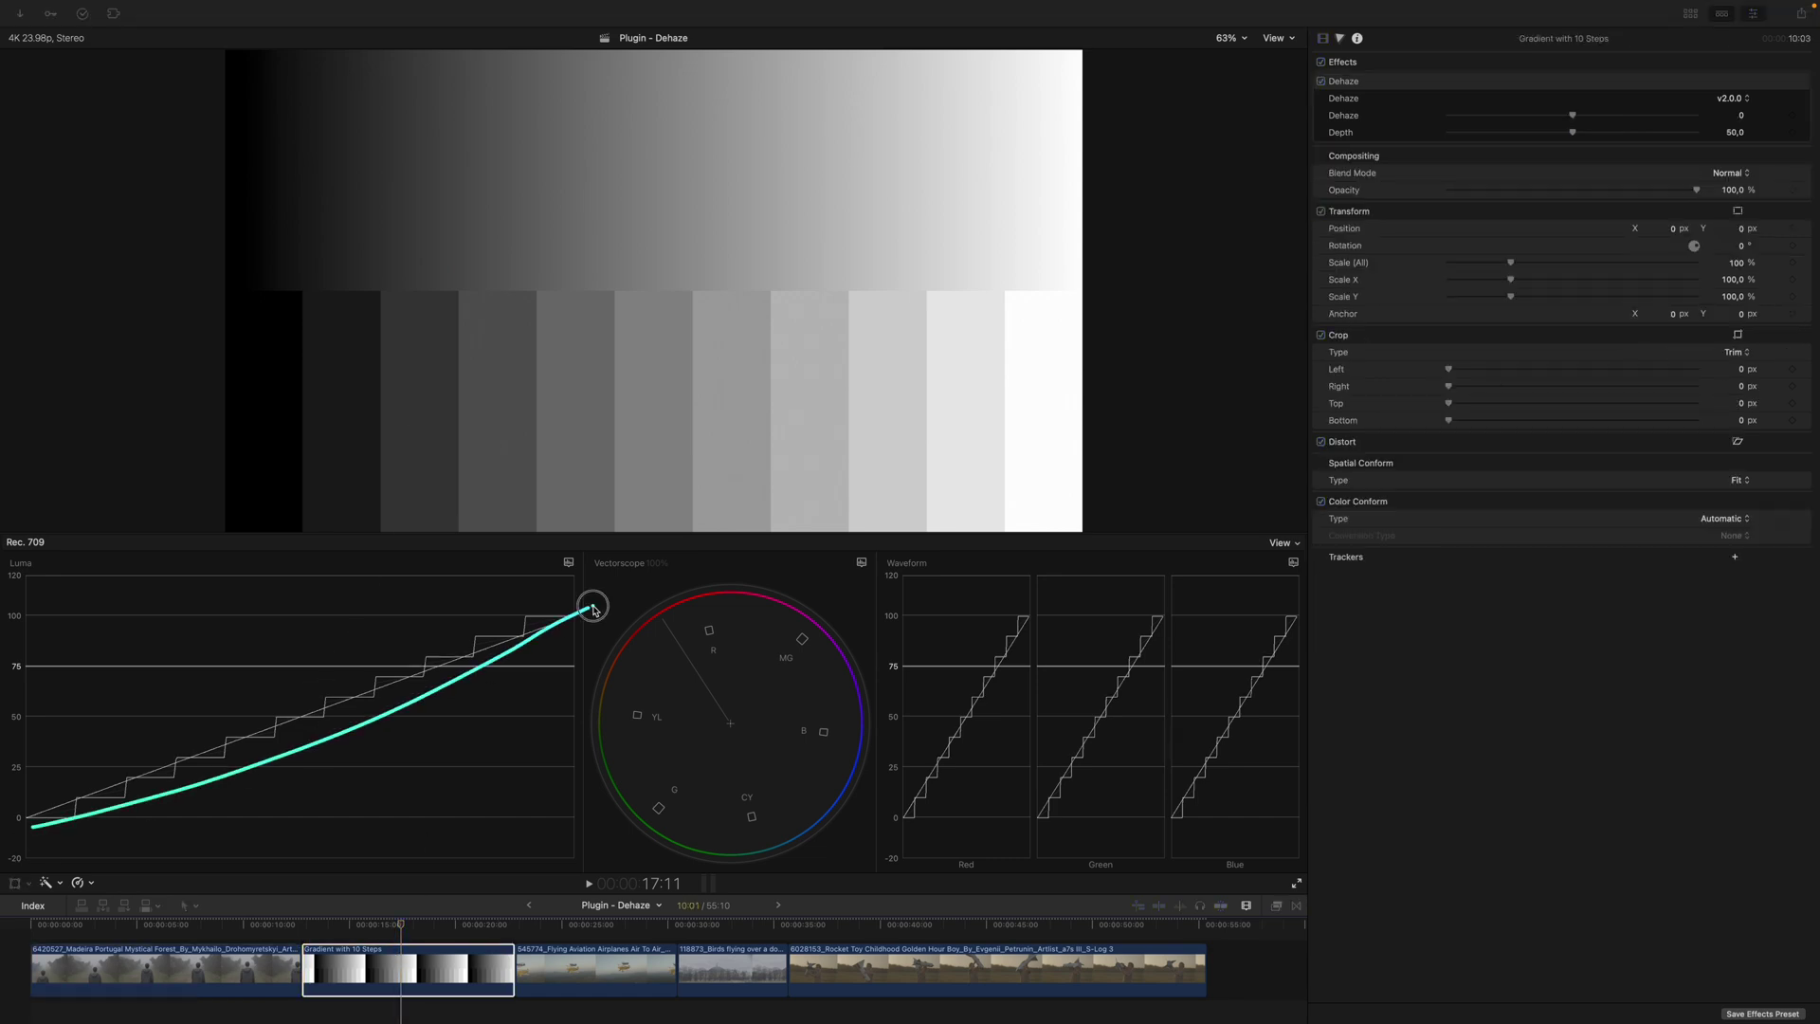
left_click_drag(54, 819, 185, 775)
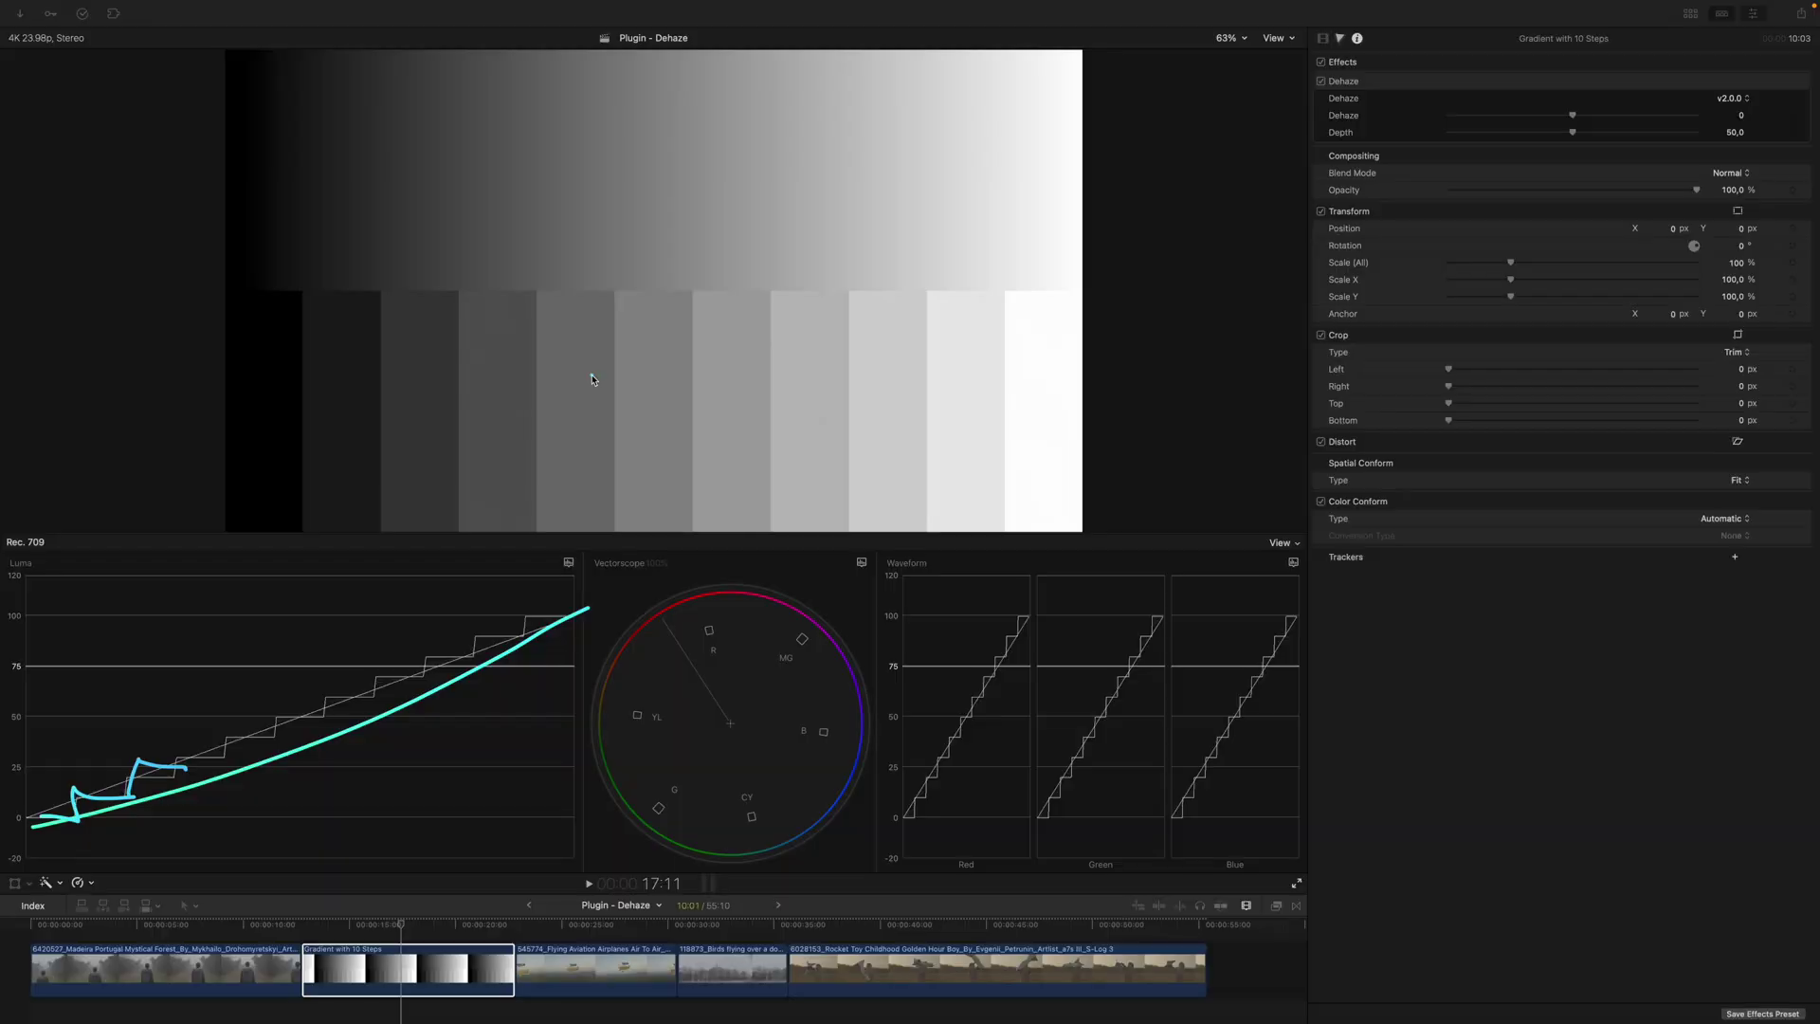
left_click_drag(1572, 115, 1646, 114)
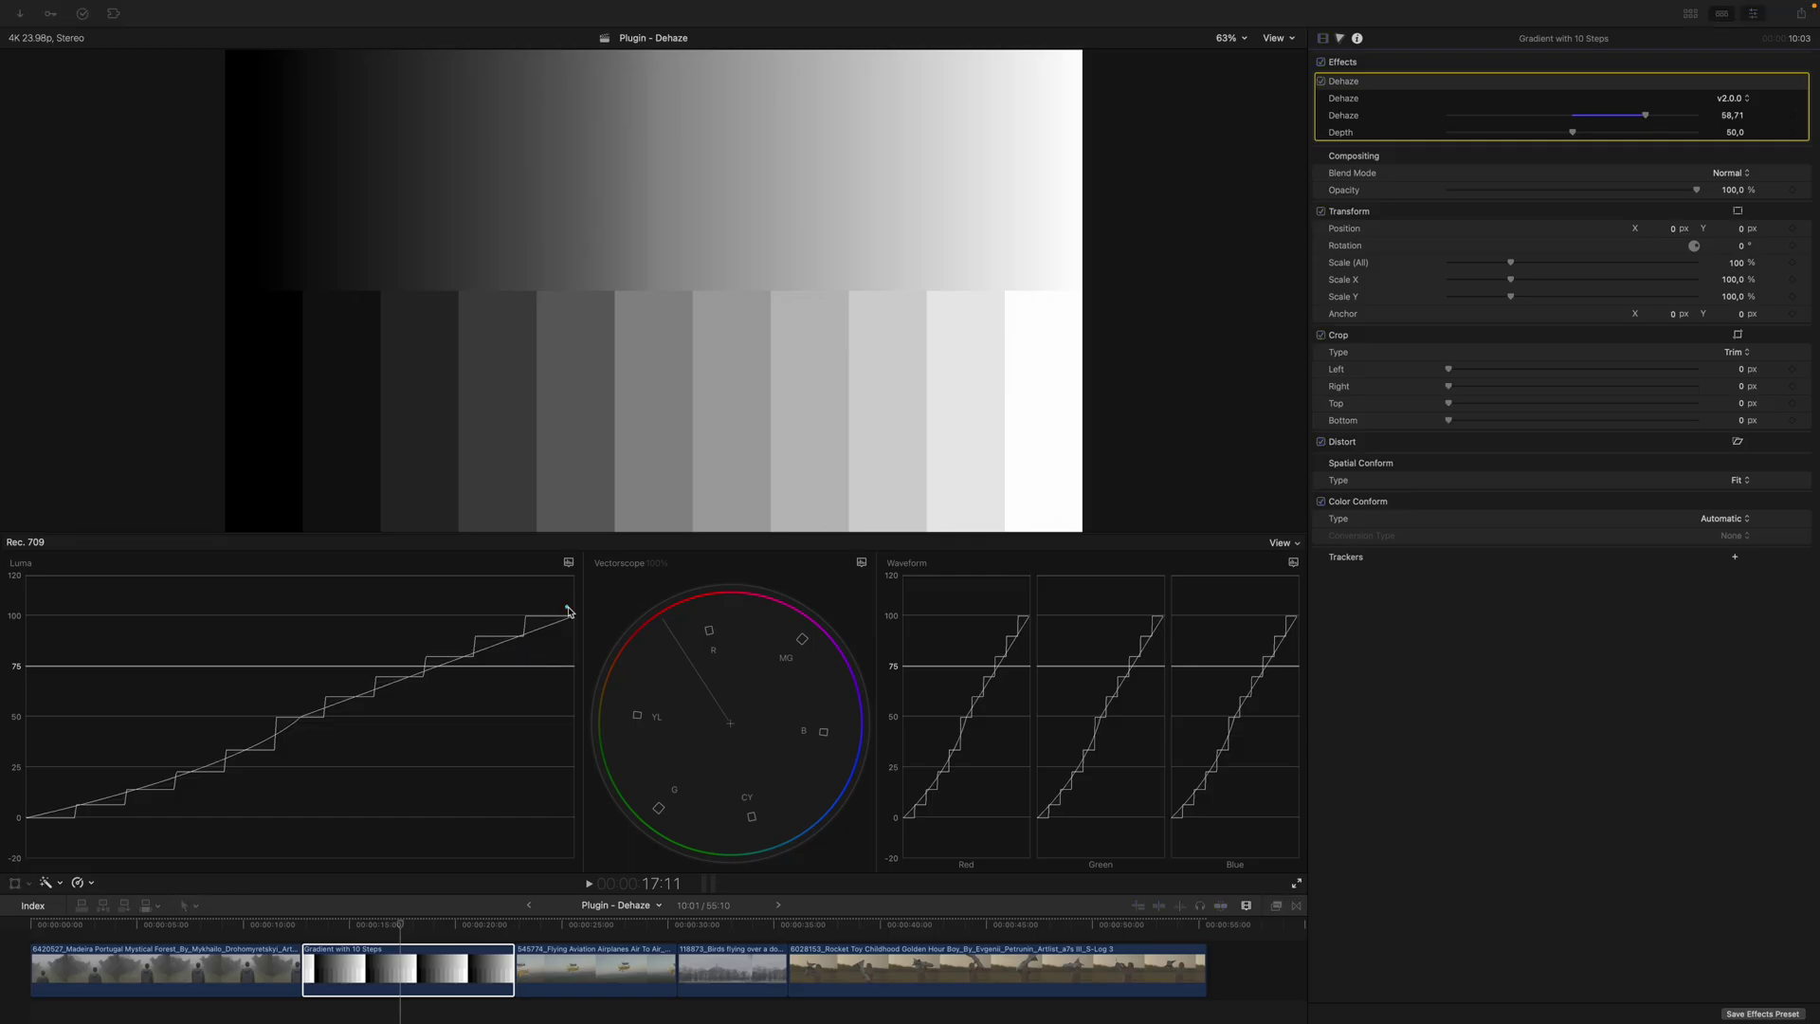
left_click_drag(570, 614, 31, 812)
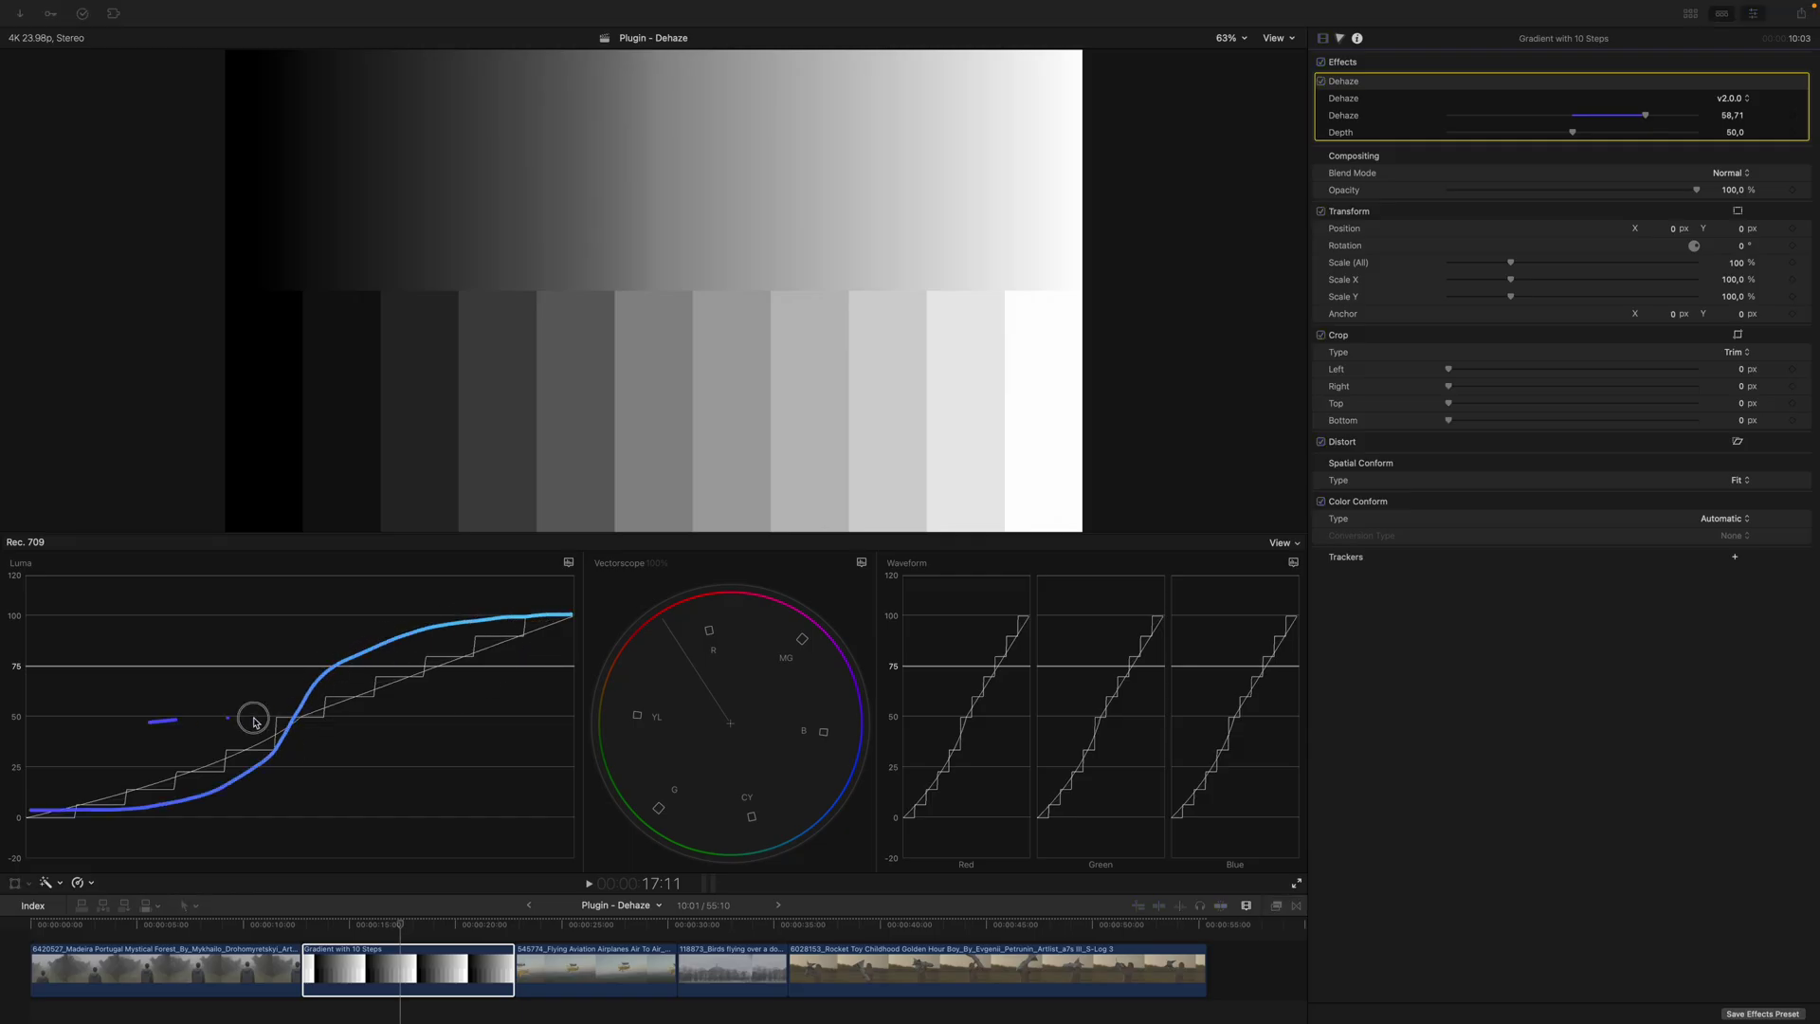
left_click_drag(254, 720, 364, 725)
key("Escape")
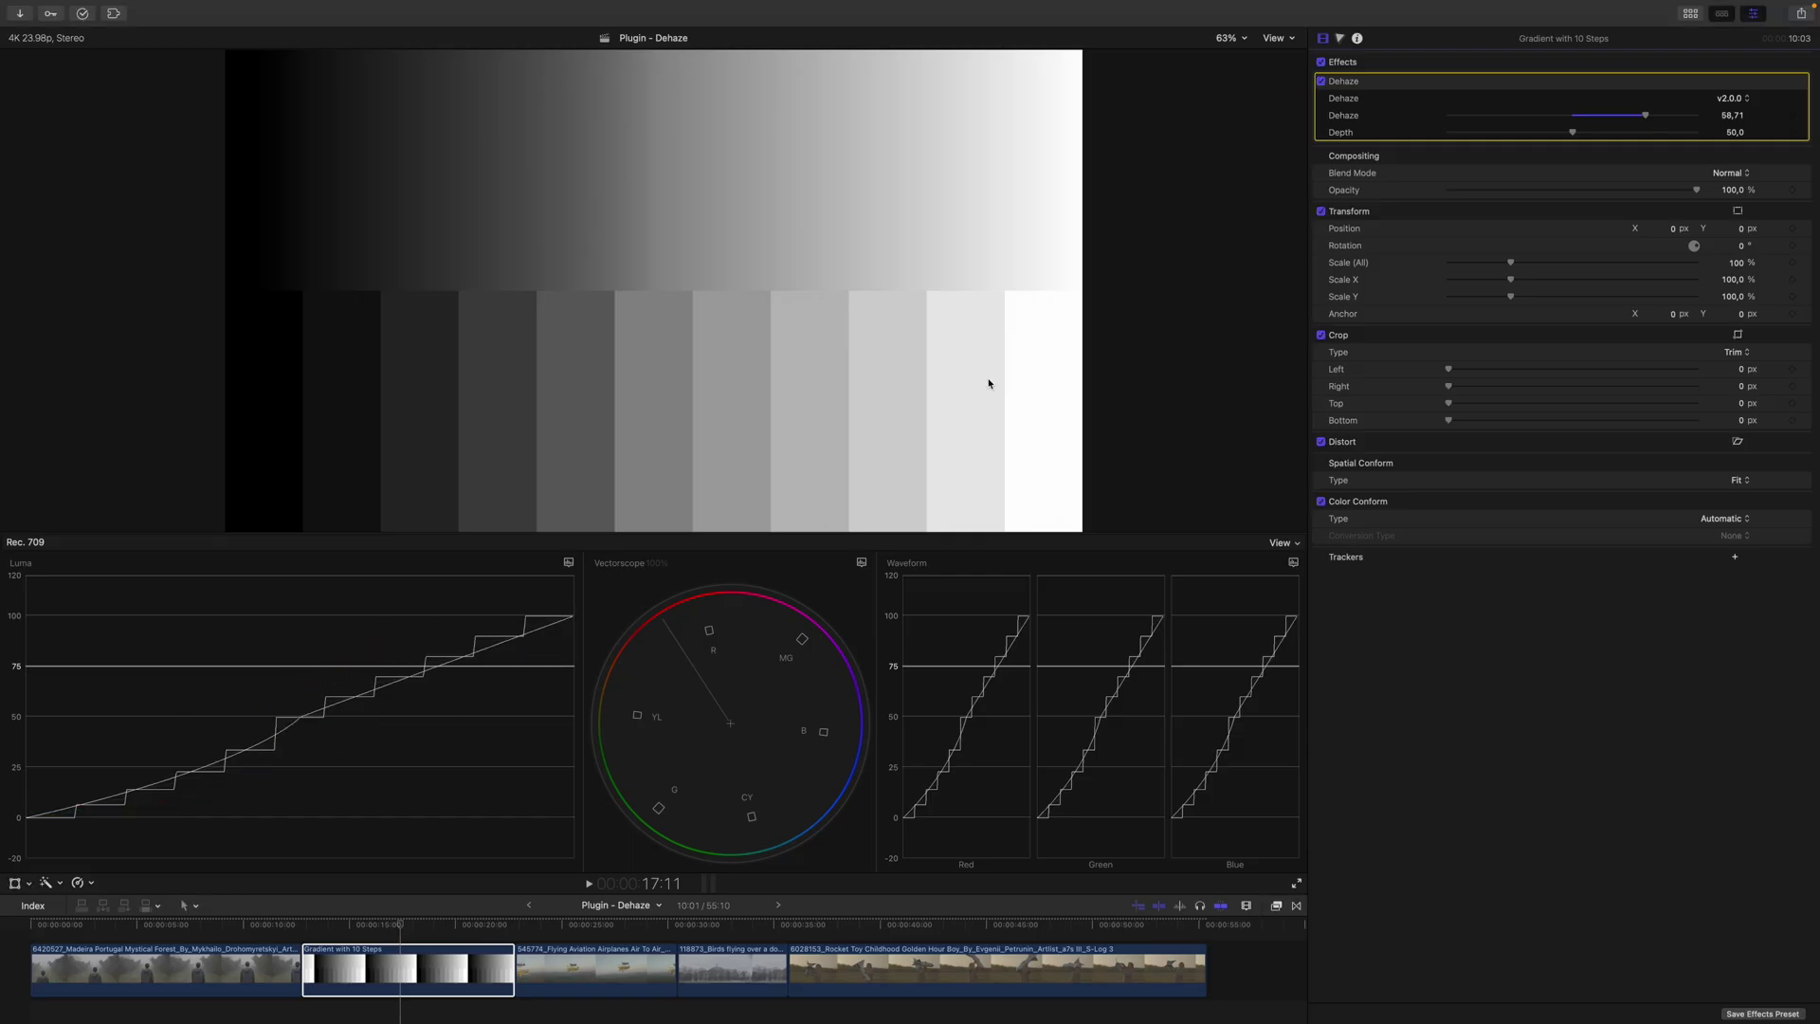
Push the gradient clip's Dehaze to 100, try a higher Depth, then reset Depth to 50.
left_click_drag(1647, 115, 1803, 125)
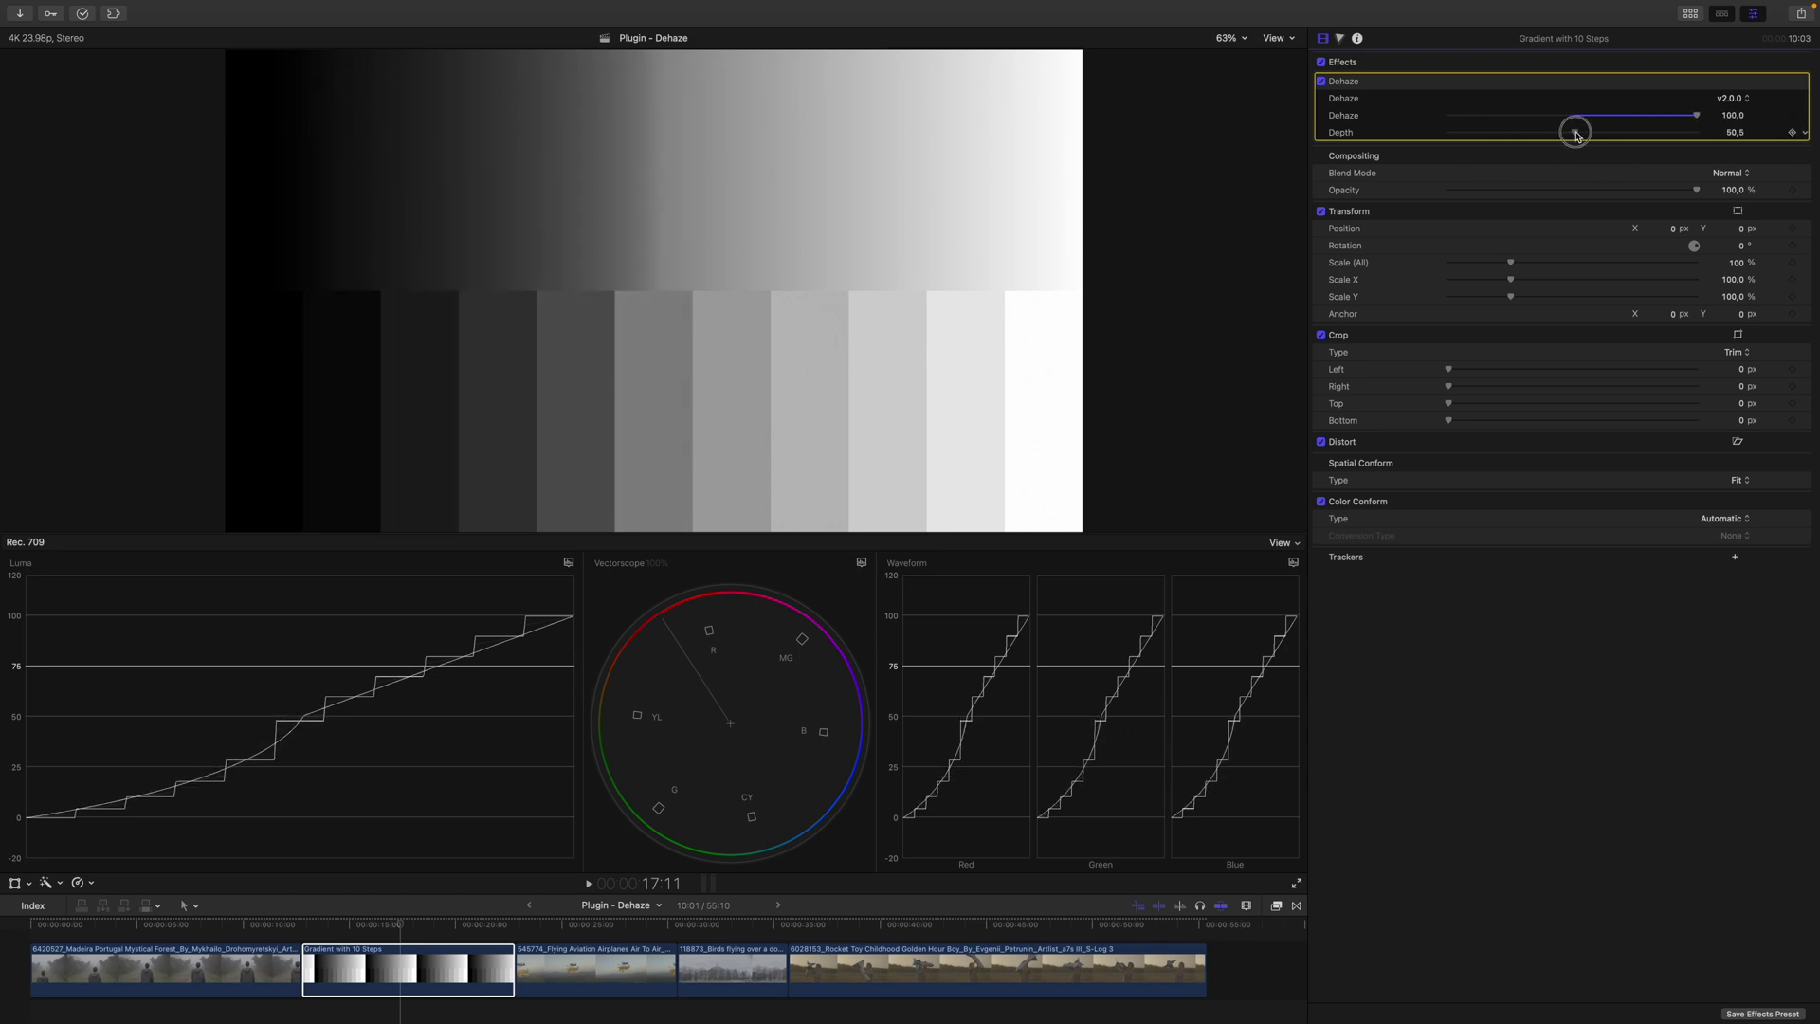
mouse_move(1573, 133)
left_mouse_down()
mouse_move(1690, 132)
mouse_move(1556, 146)
left_mouse_up()
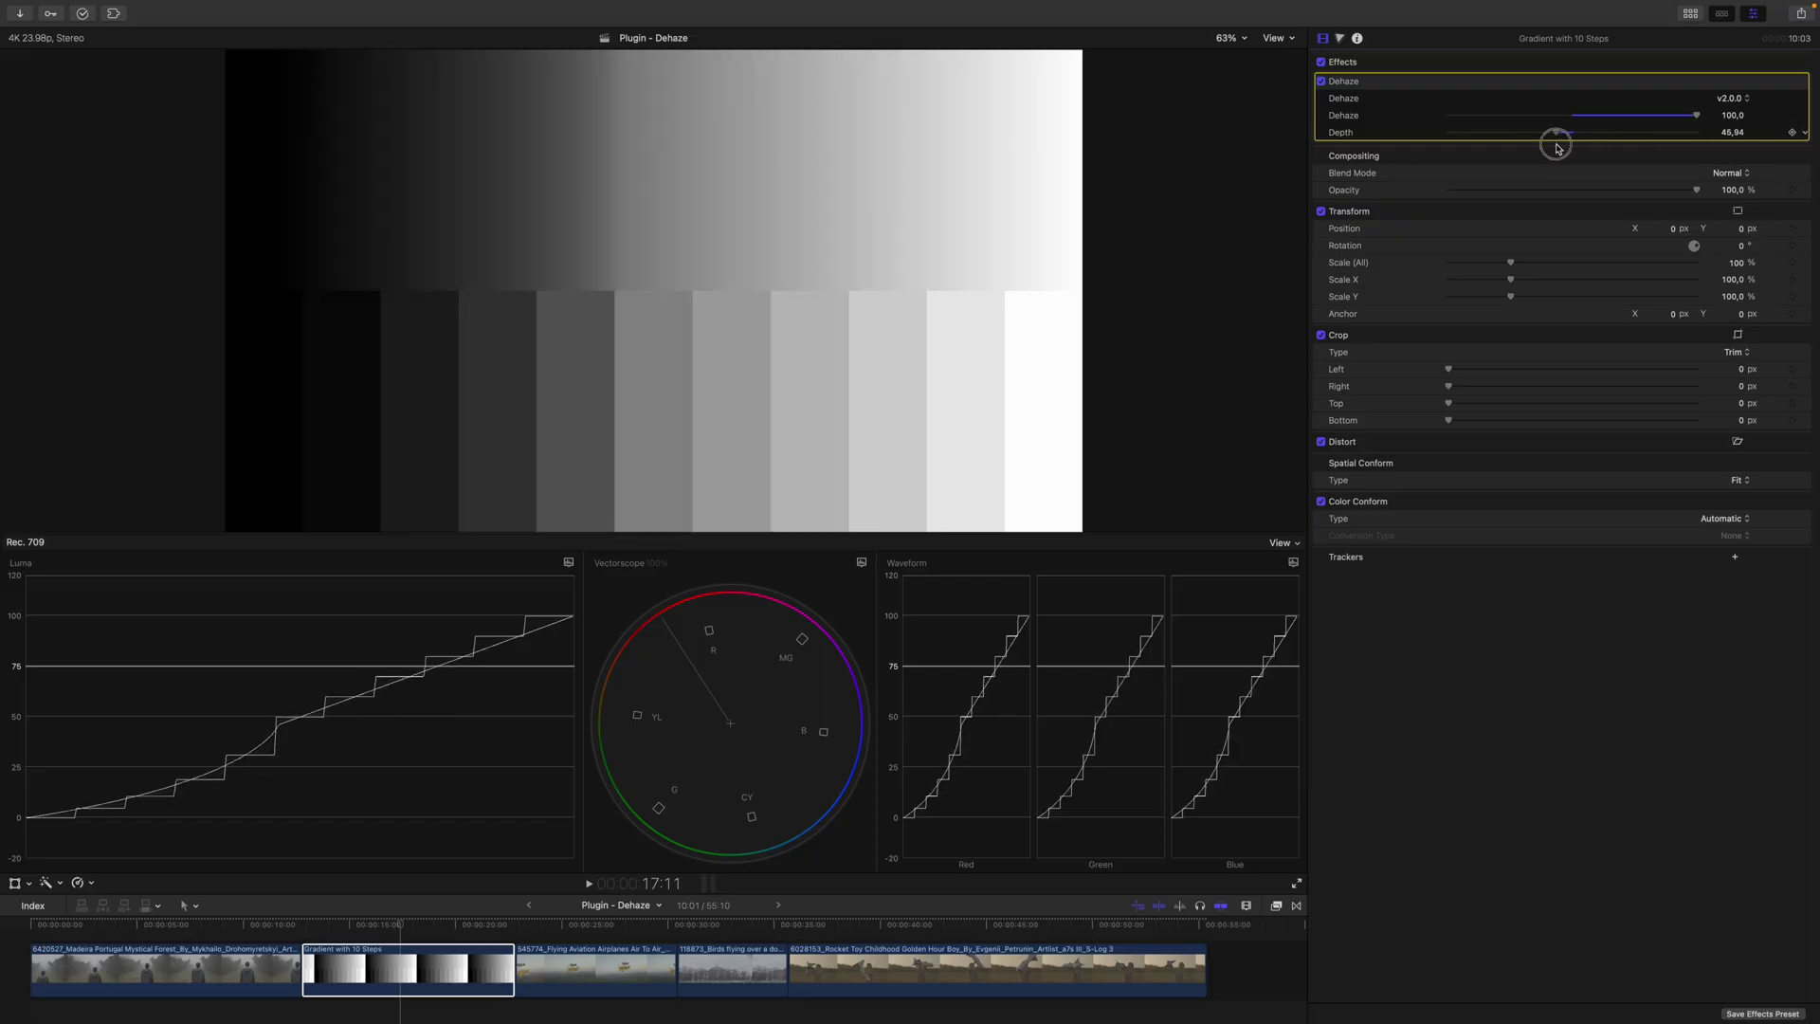
left_click(1799, 132)
left_click(1743, 168)
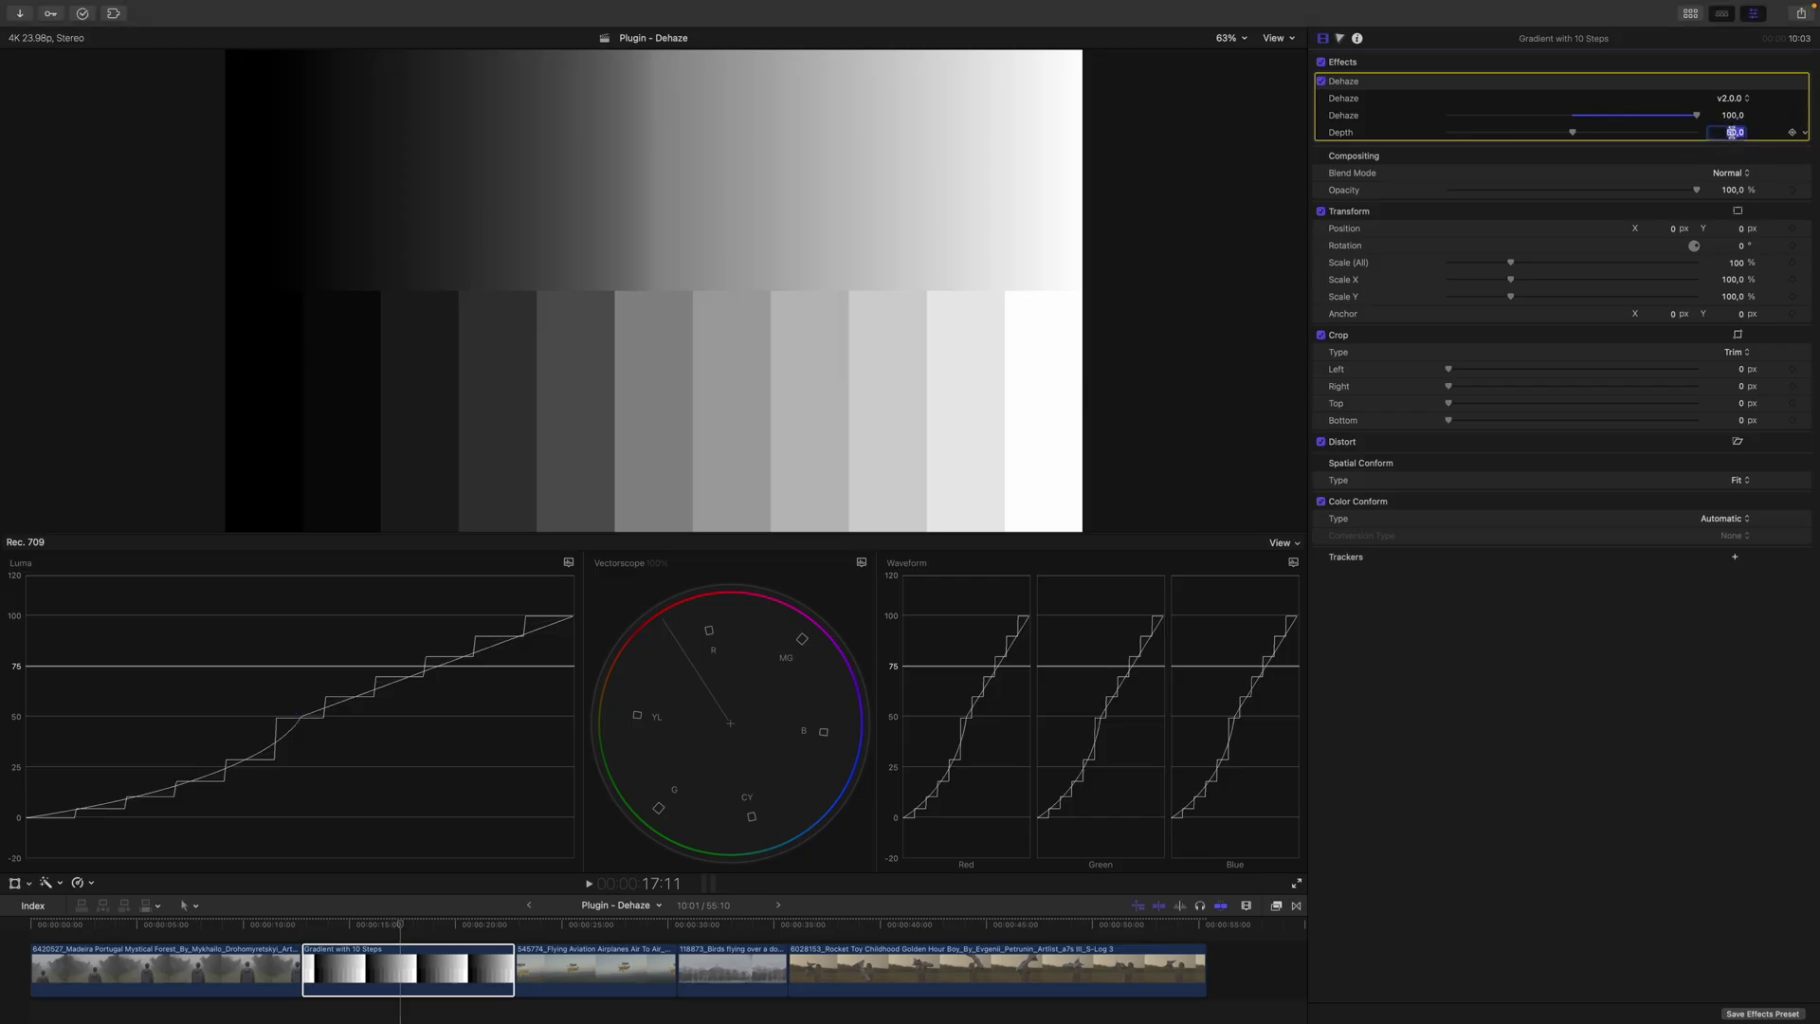
type("75")
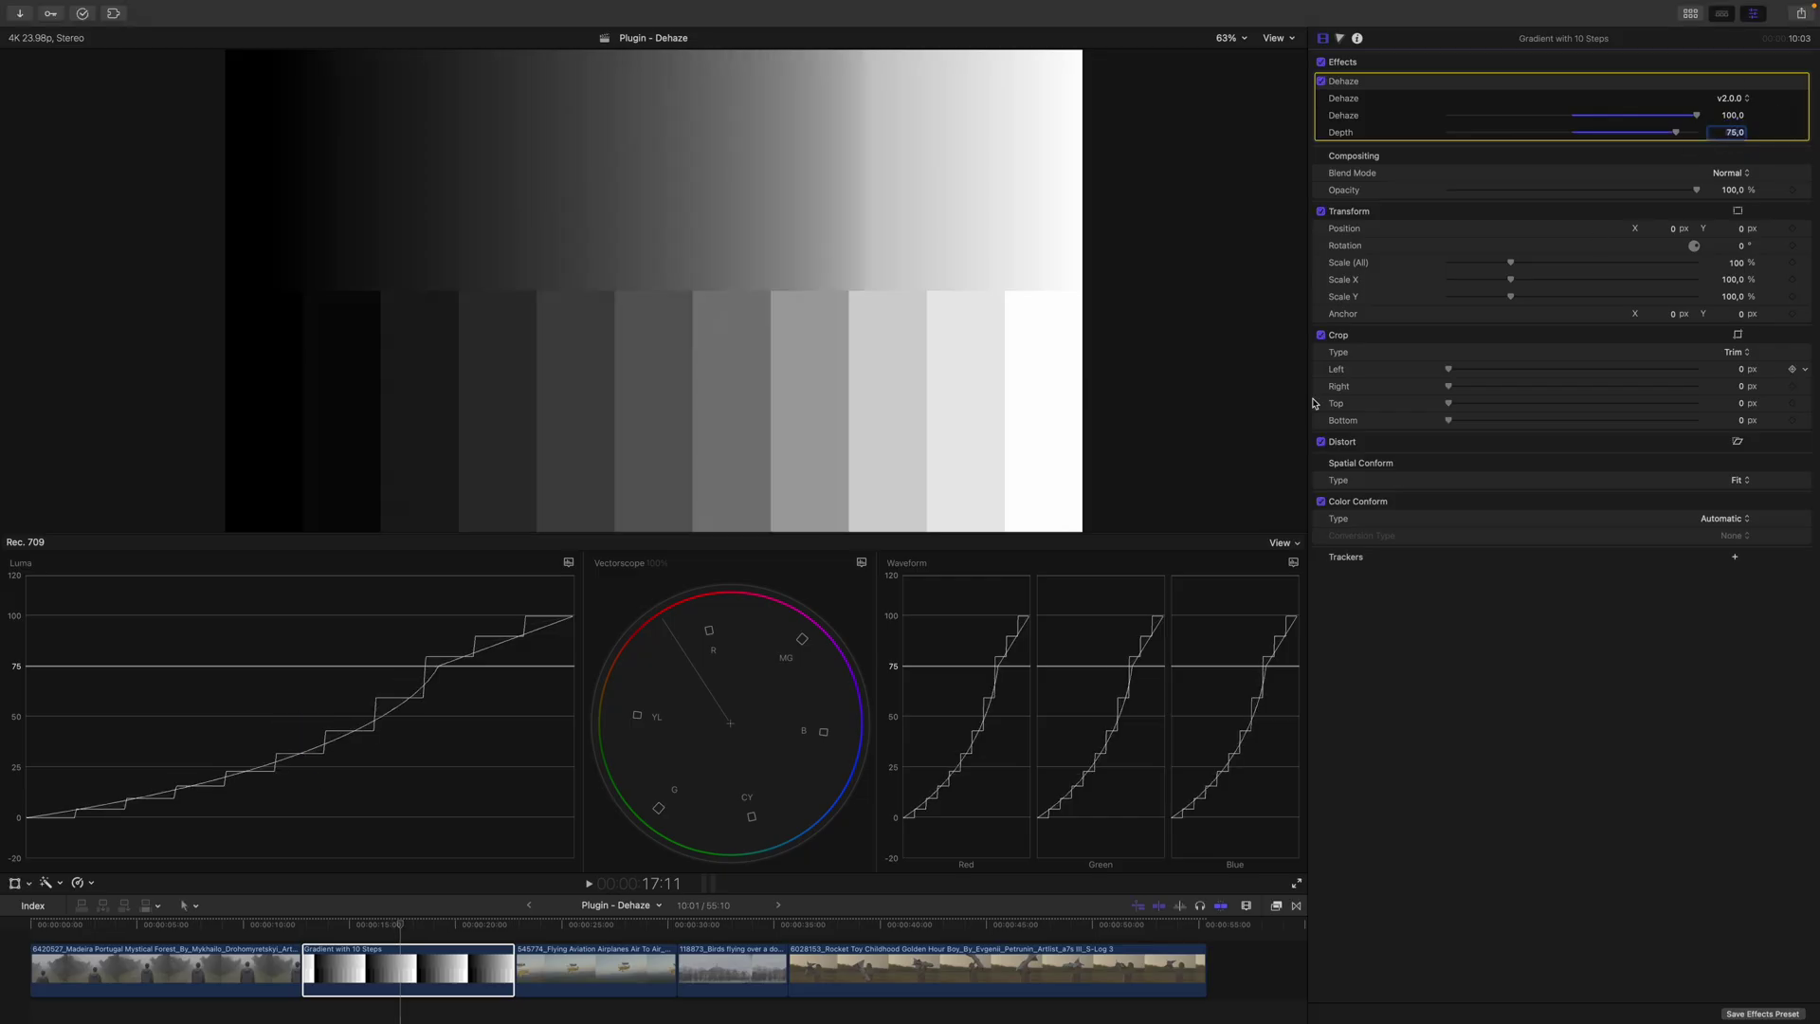
Move the luma scope guide line to 74, then lower Depth and type its value.
left_click_drag(471, 665, 438, 671)
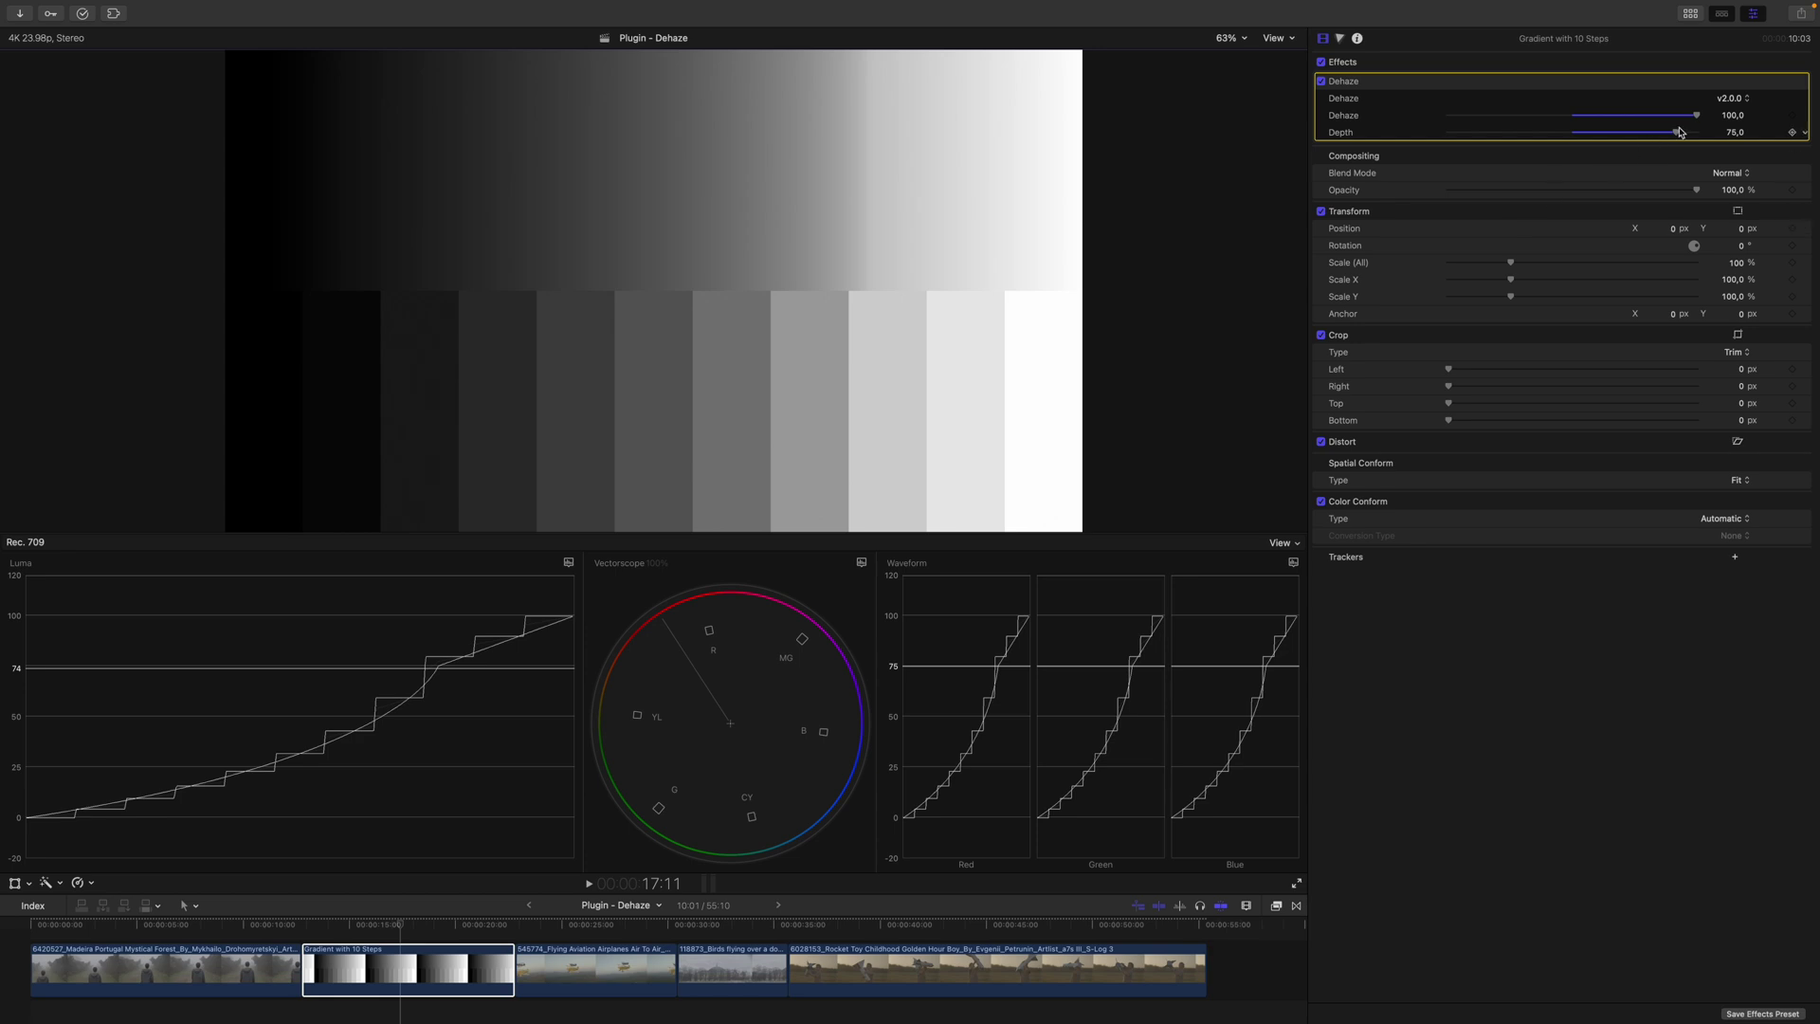
left_click_drag(1677, 132, 1511, 133)
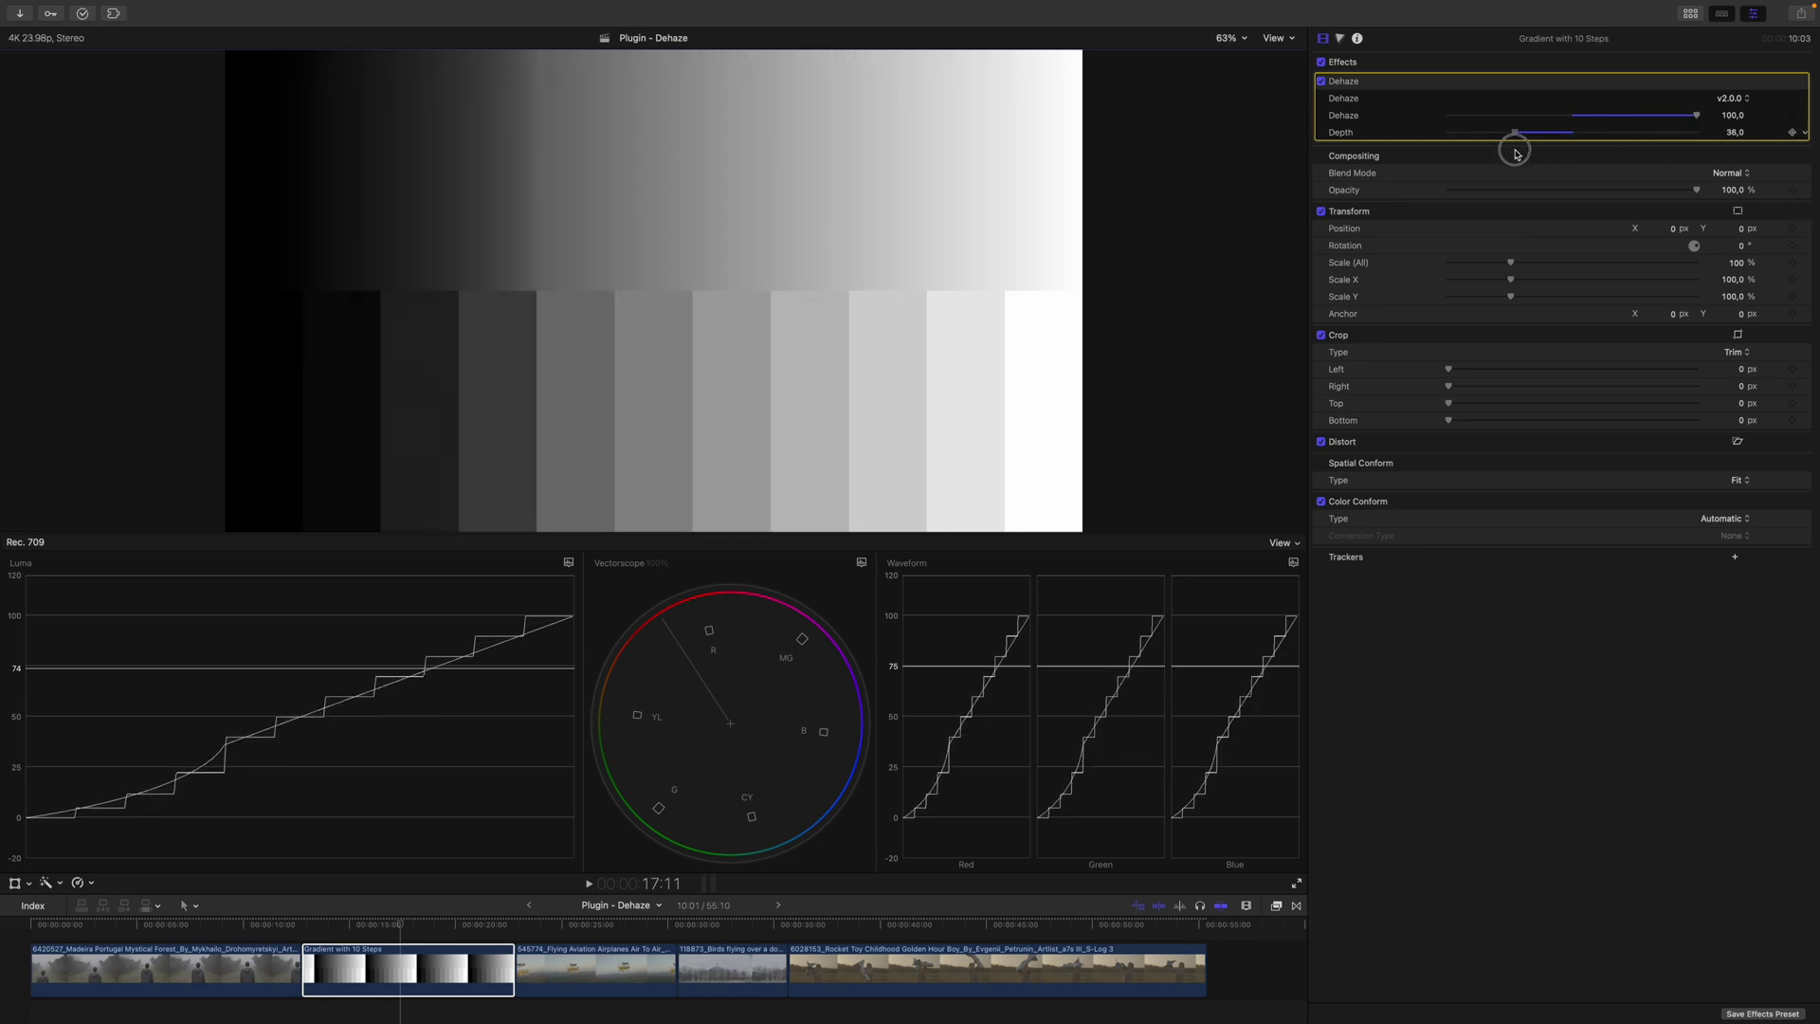
double_click(1739, 135)
type("30")
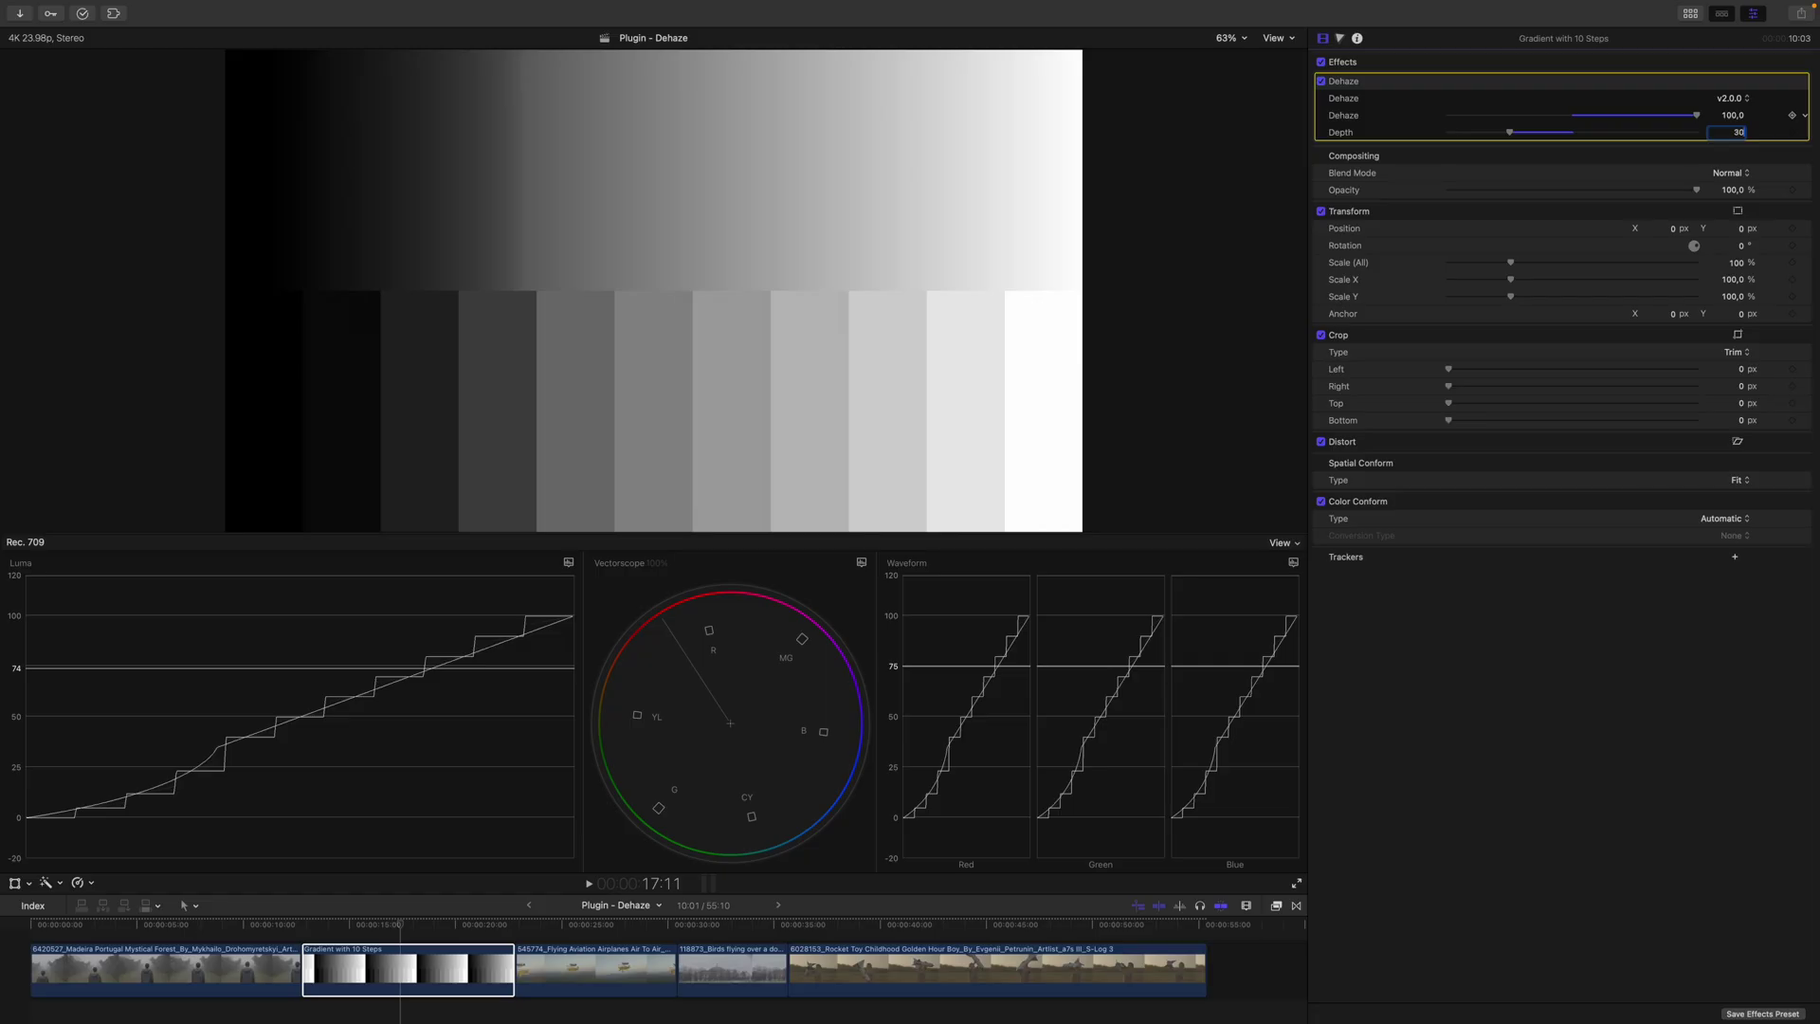
key("Return")
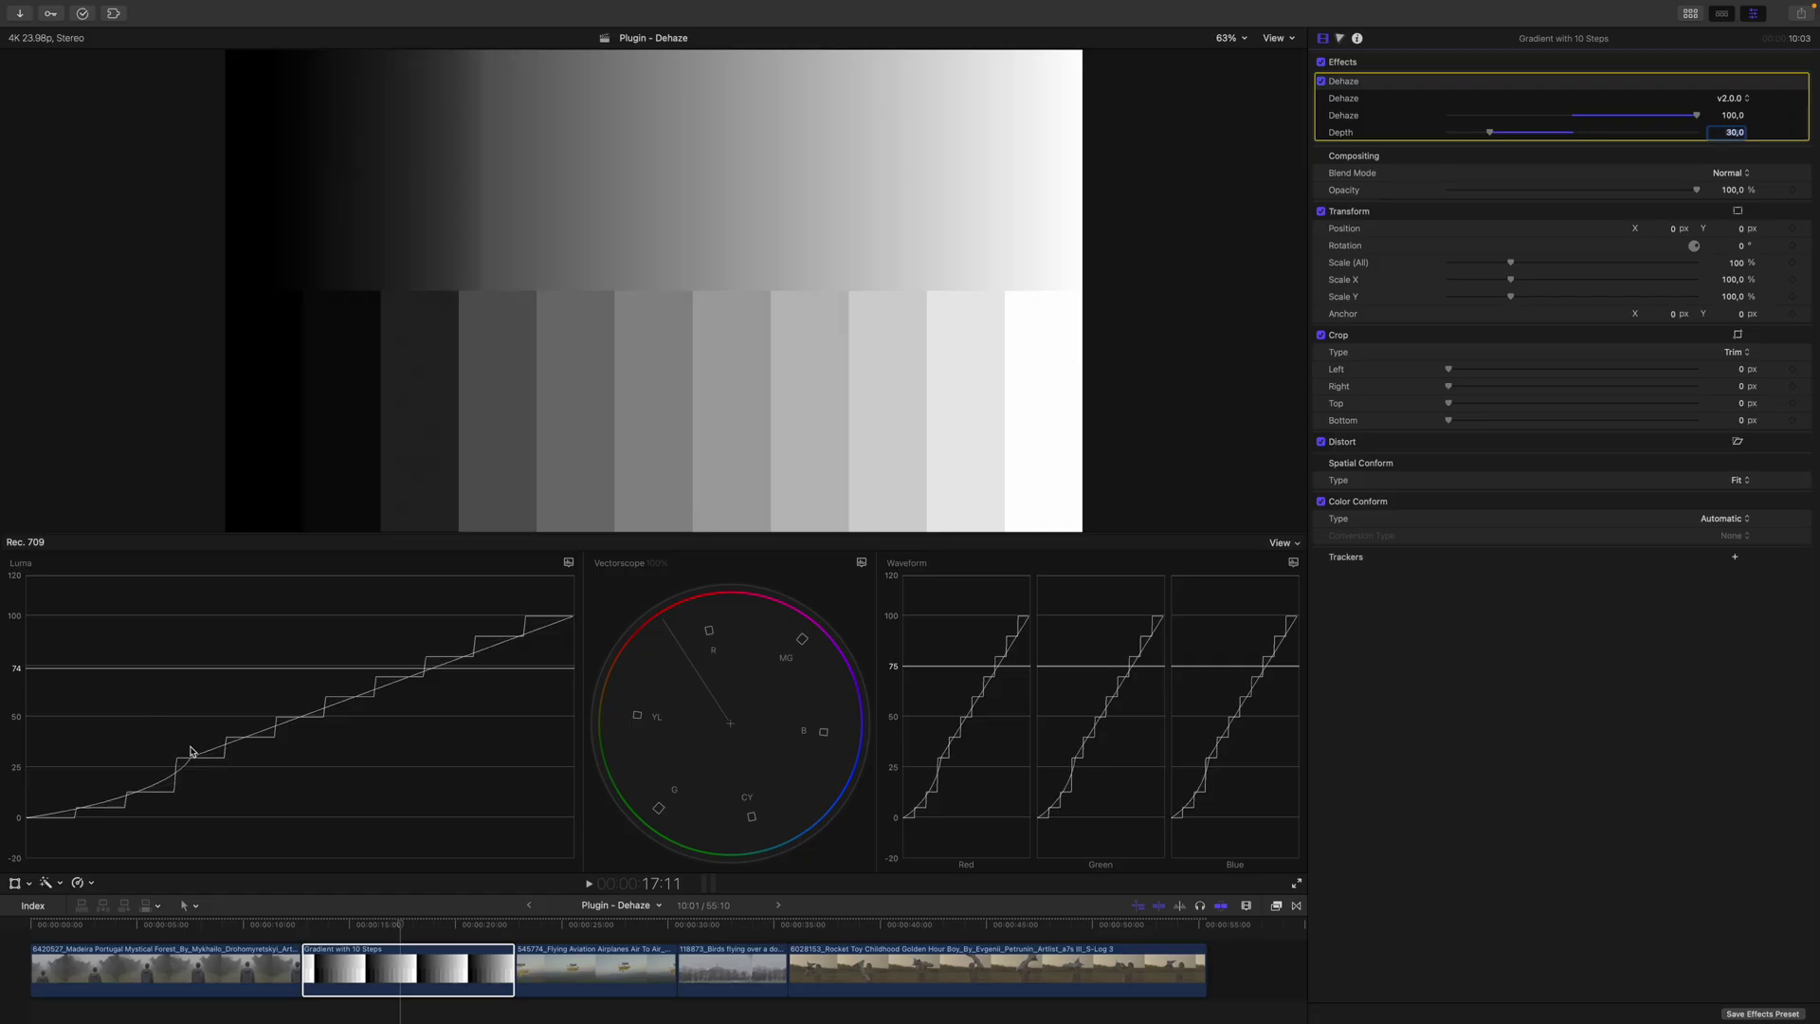
left_click(166, 780)
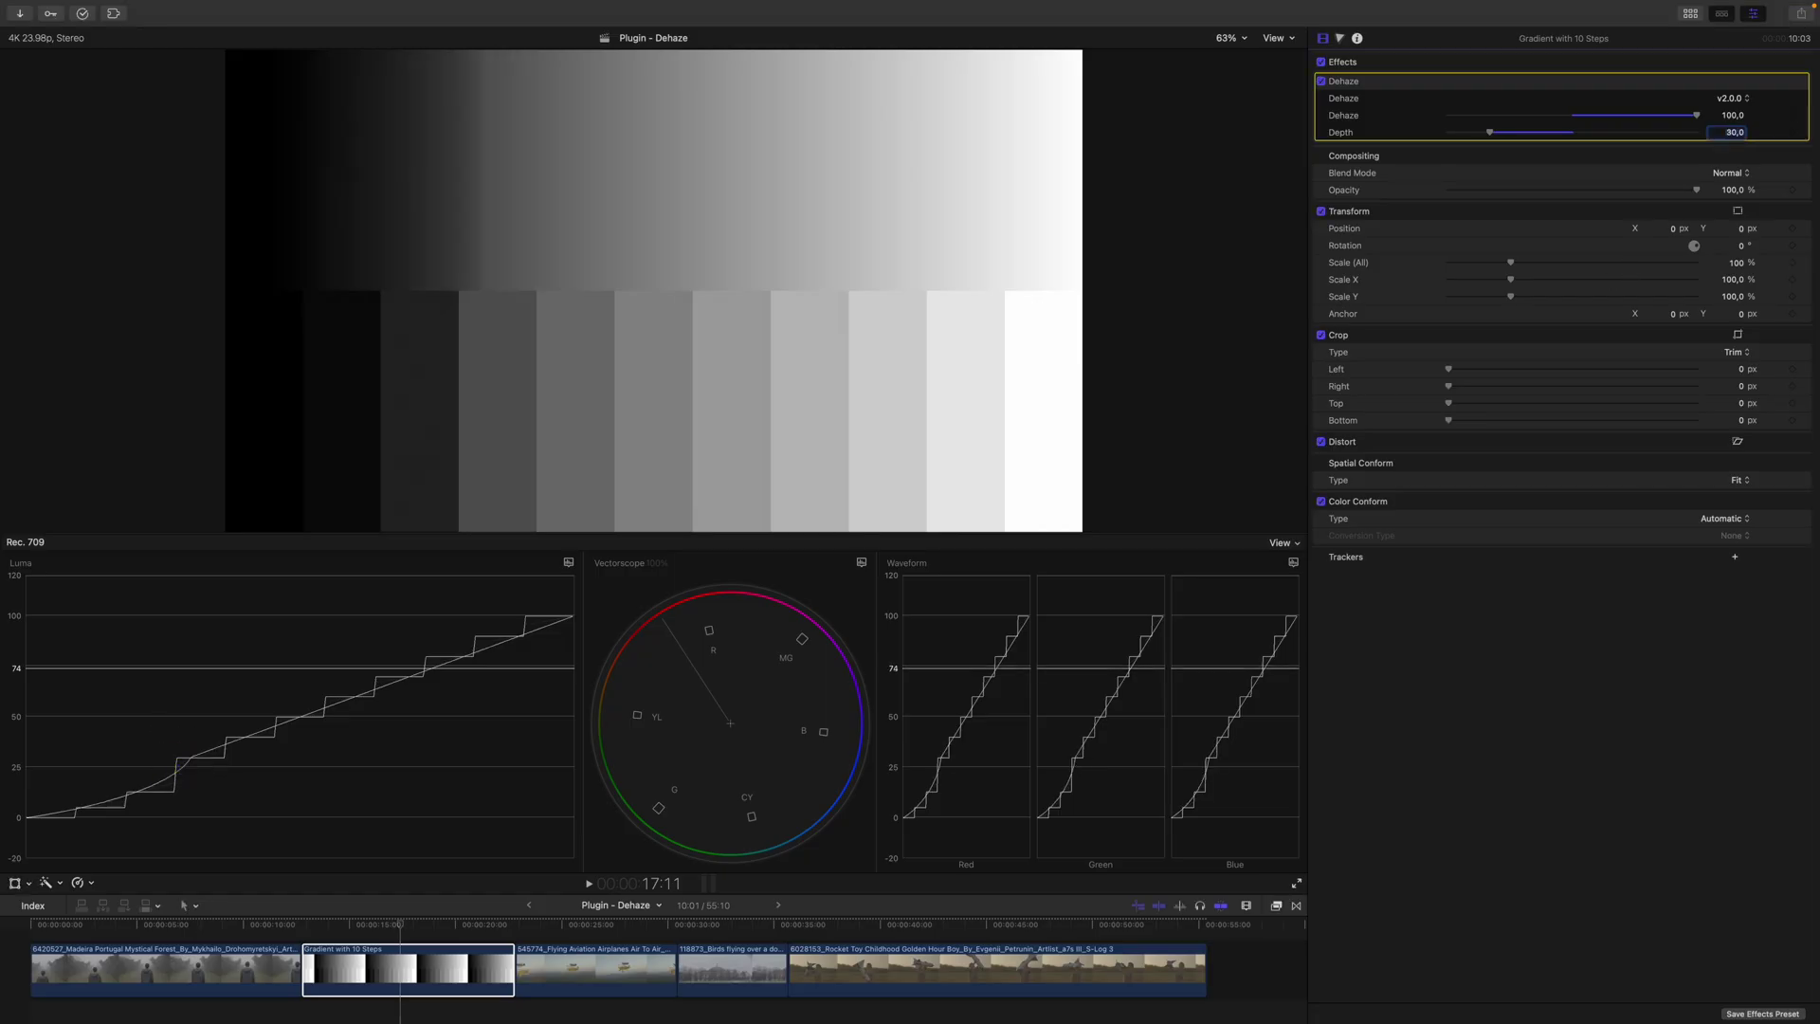
Reset Dehaze to defaults, sweep the amount to -100, and set Depth near 72.
left_click(1806, 83)
left_click(1747, 74)
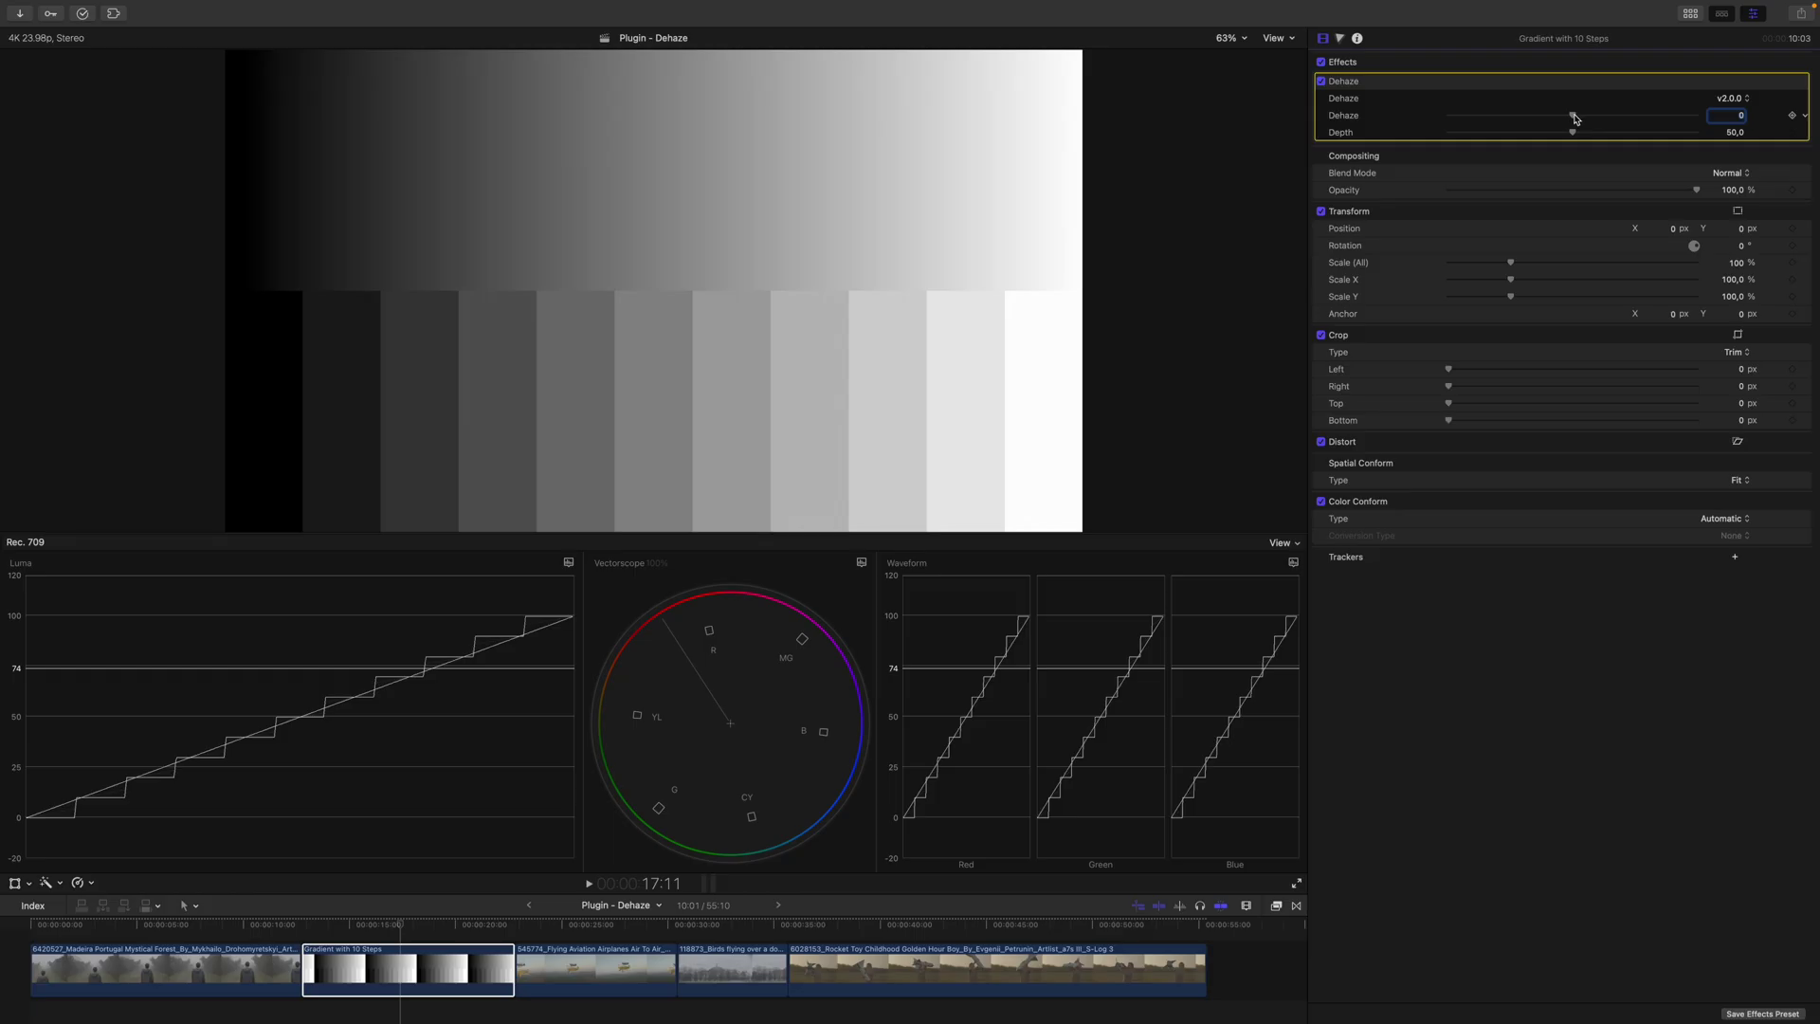
left_click(1574, 118)
mouse_move(1575, 117)
left_mouse_down()
mouse_move(1686, 114)
mouse_move(1422, 117)
left_mouse_up()
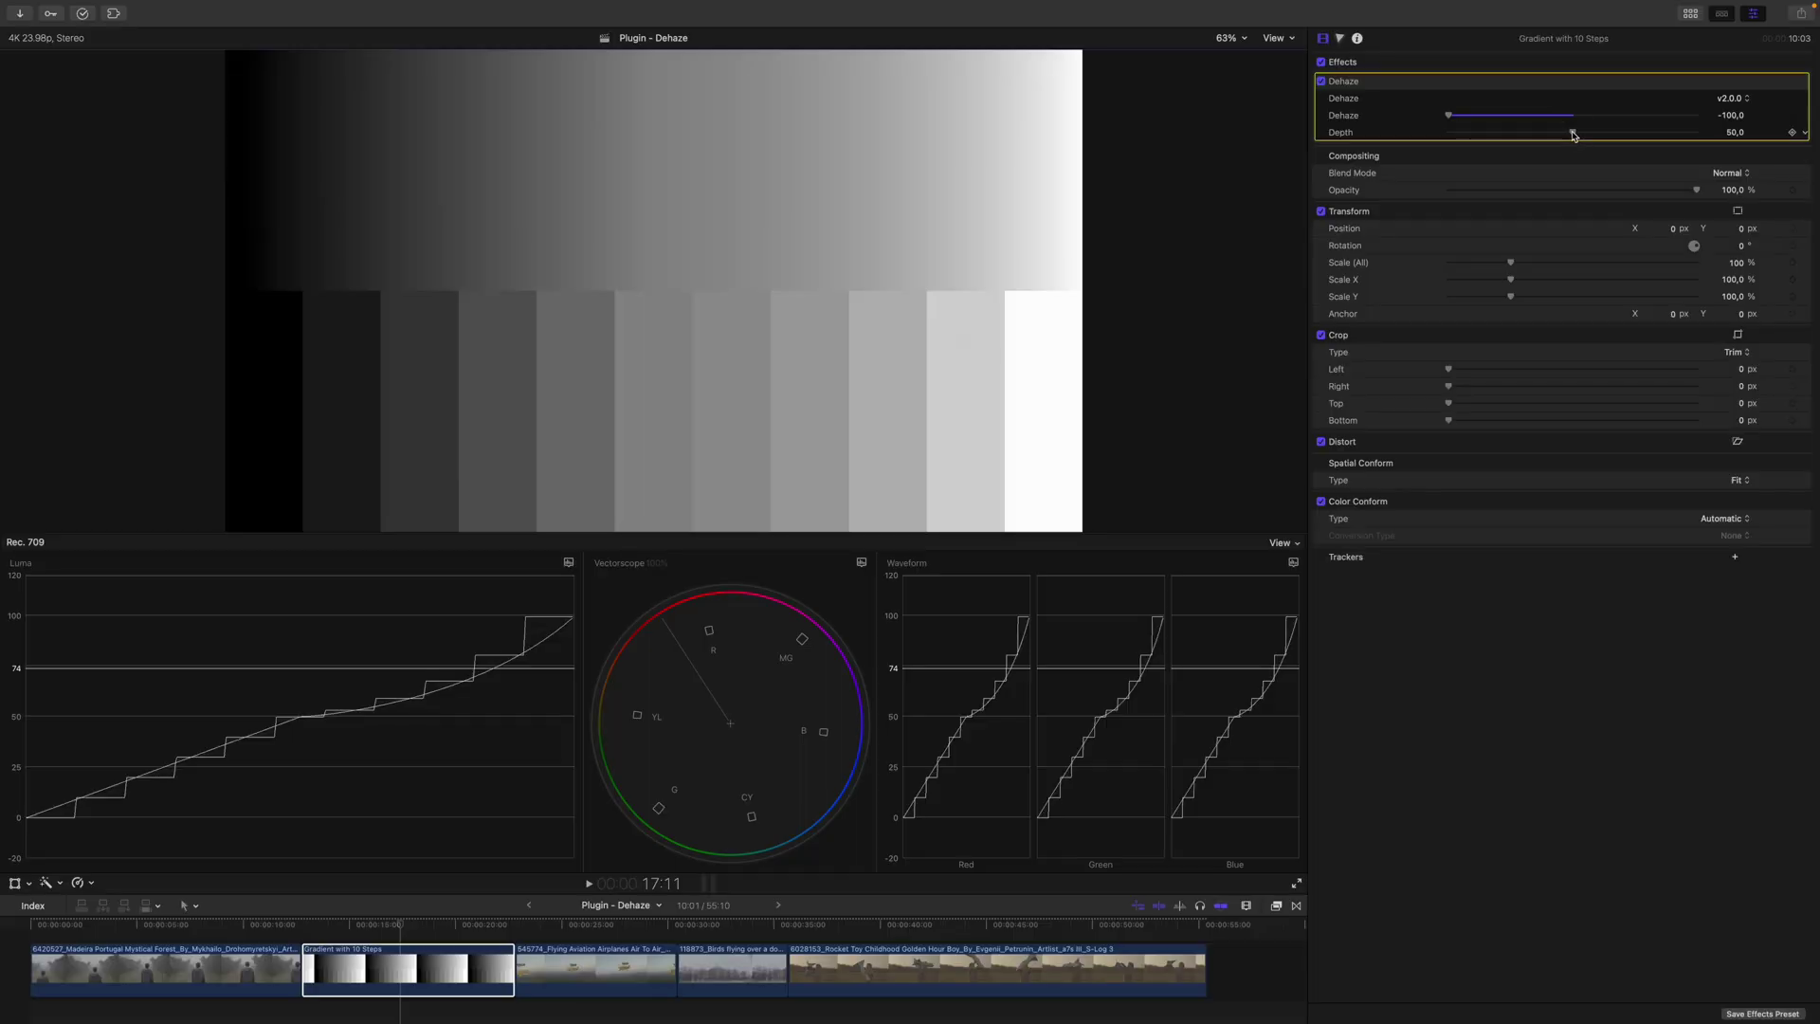
mouse_move(1573, 133)
left_mouse_down()
mouse_move(1476, 133)
mouse_move(1573, 133)
left_mouse_up()
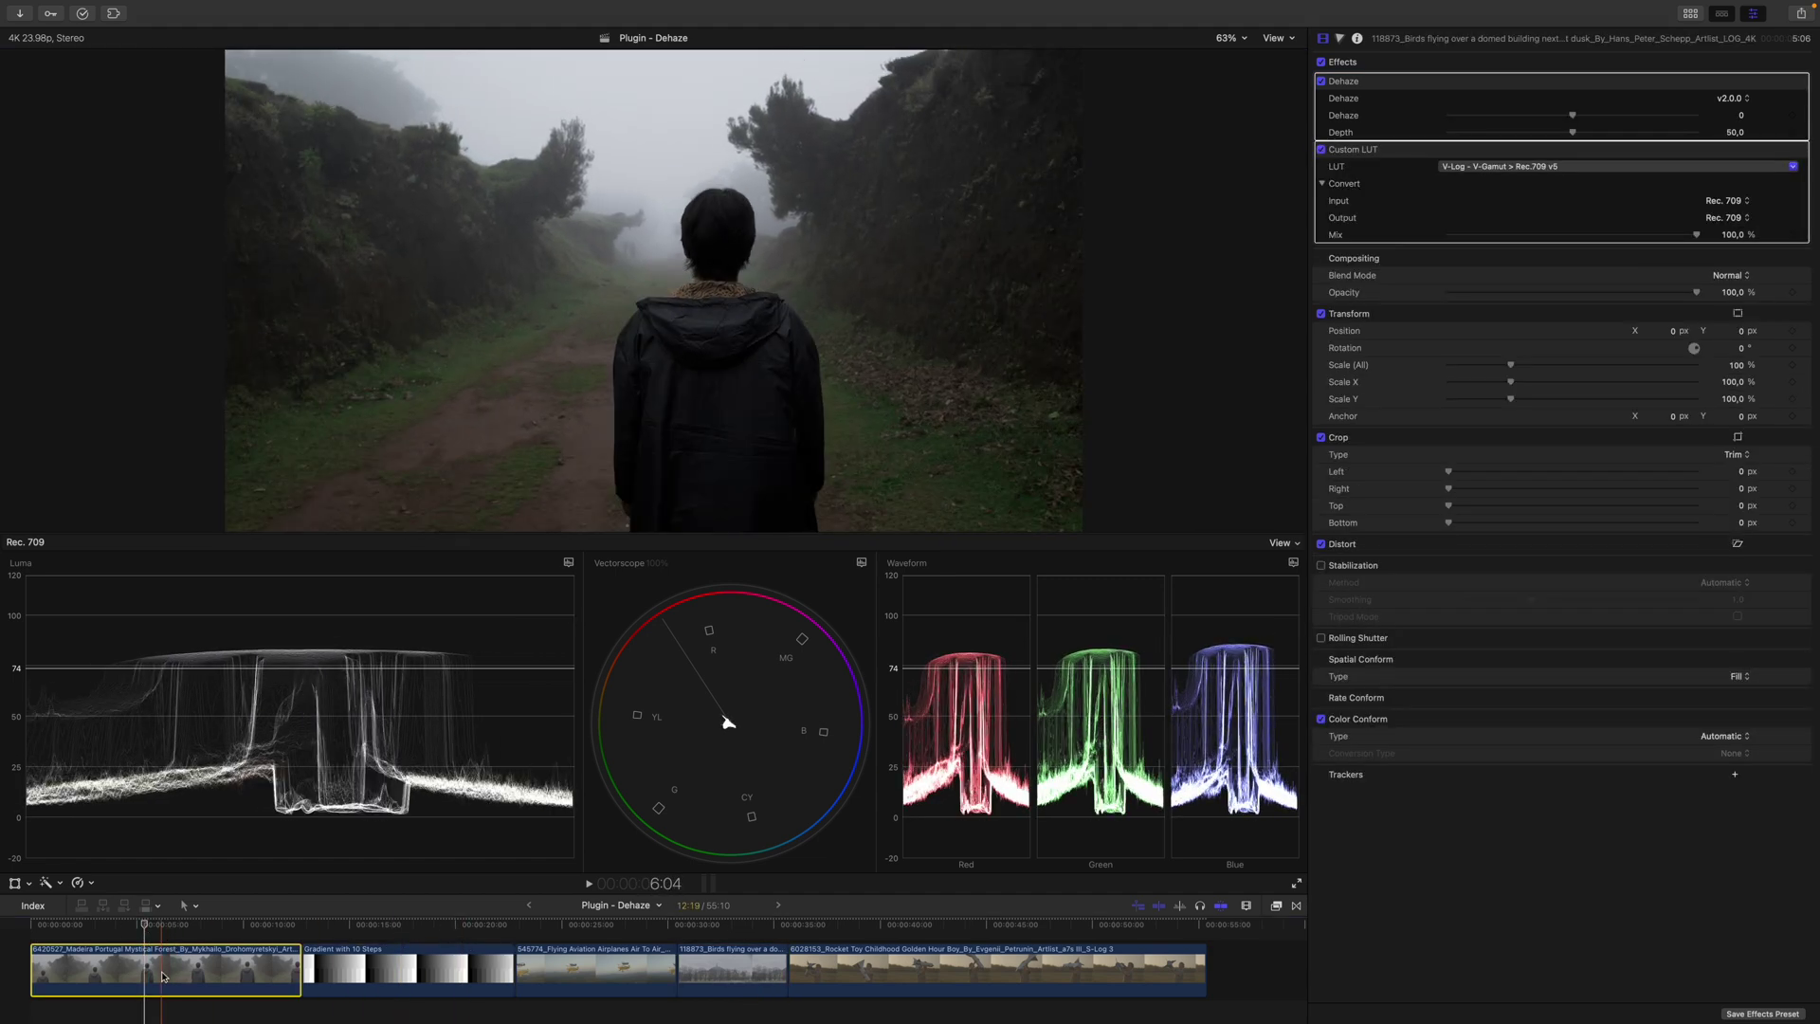
Reset the forest clip's Dehaze, raise it to about 53, and enter Depth 60.
left_click(1805, 85)
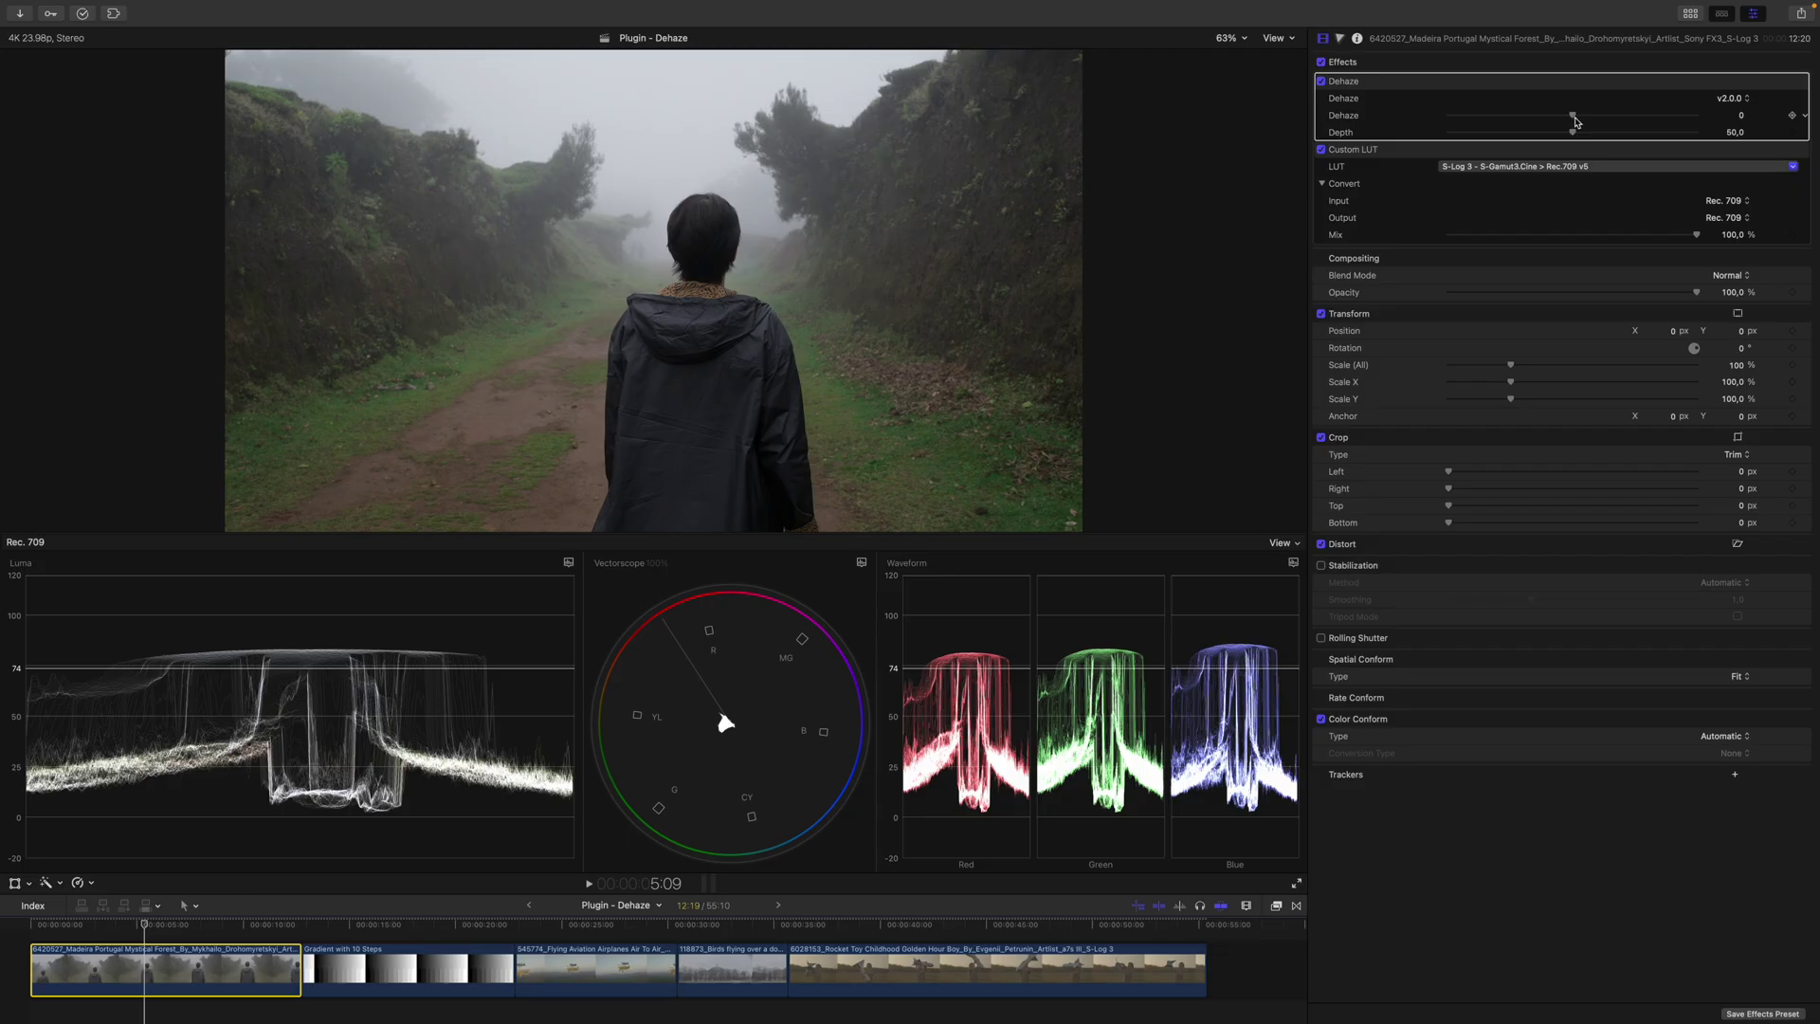
left_click_drag(1574, 115, 1640, 120)
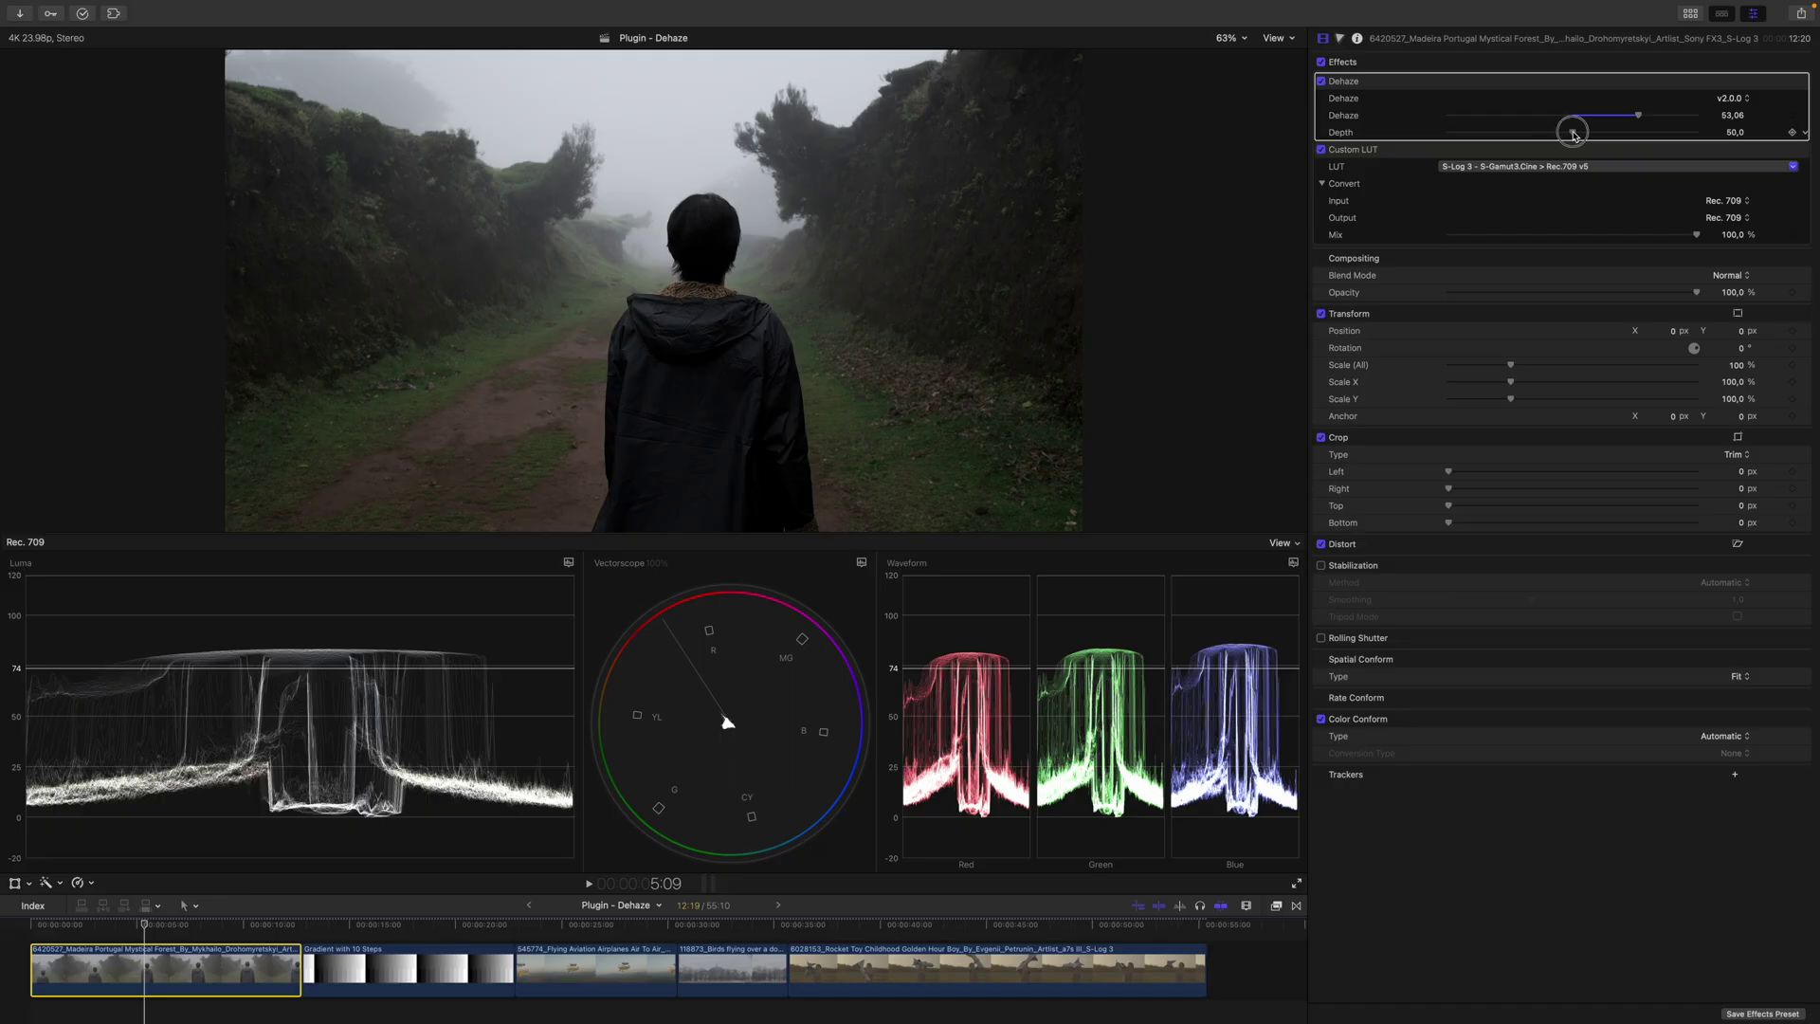
left_click_drag(1573, 133, 1620, 141)
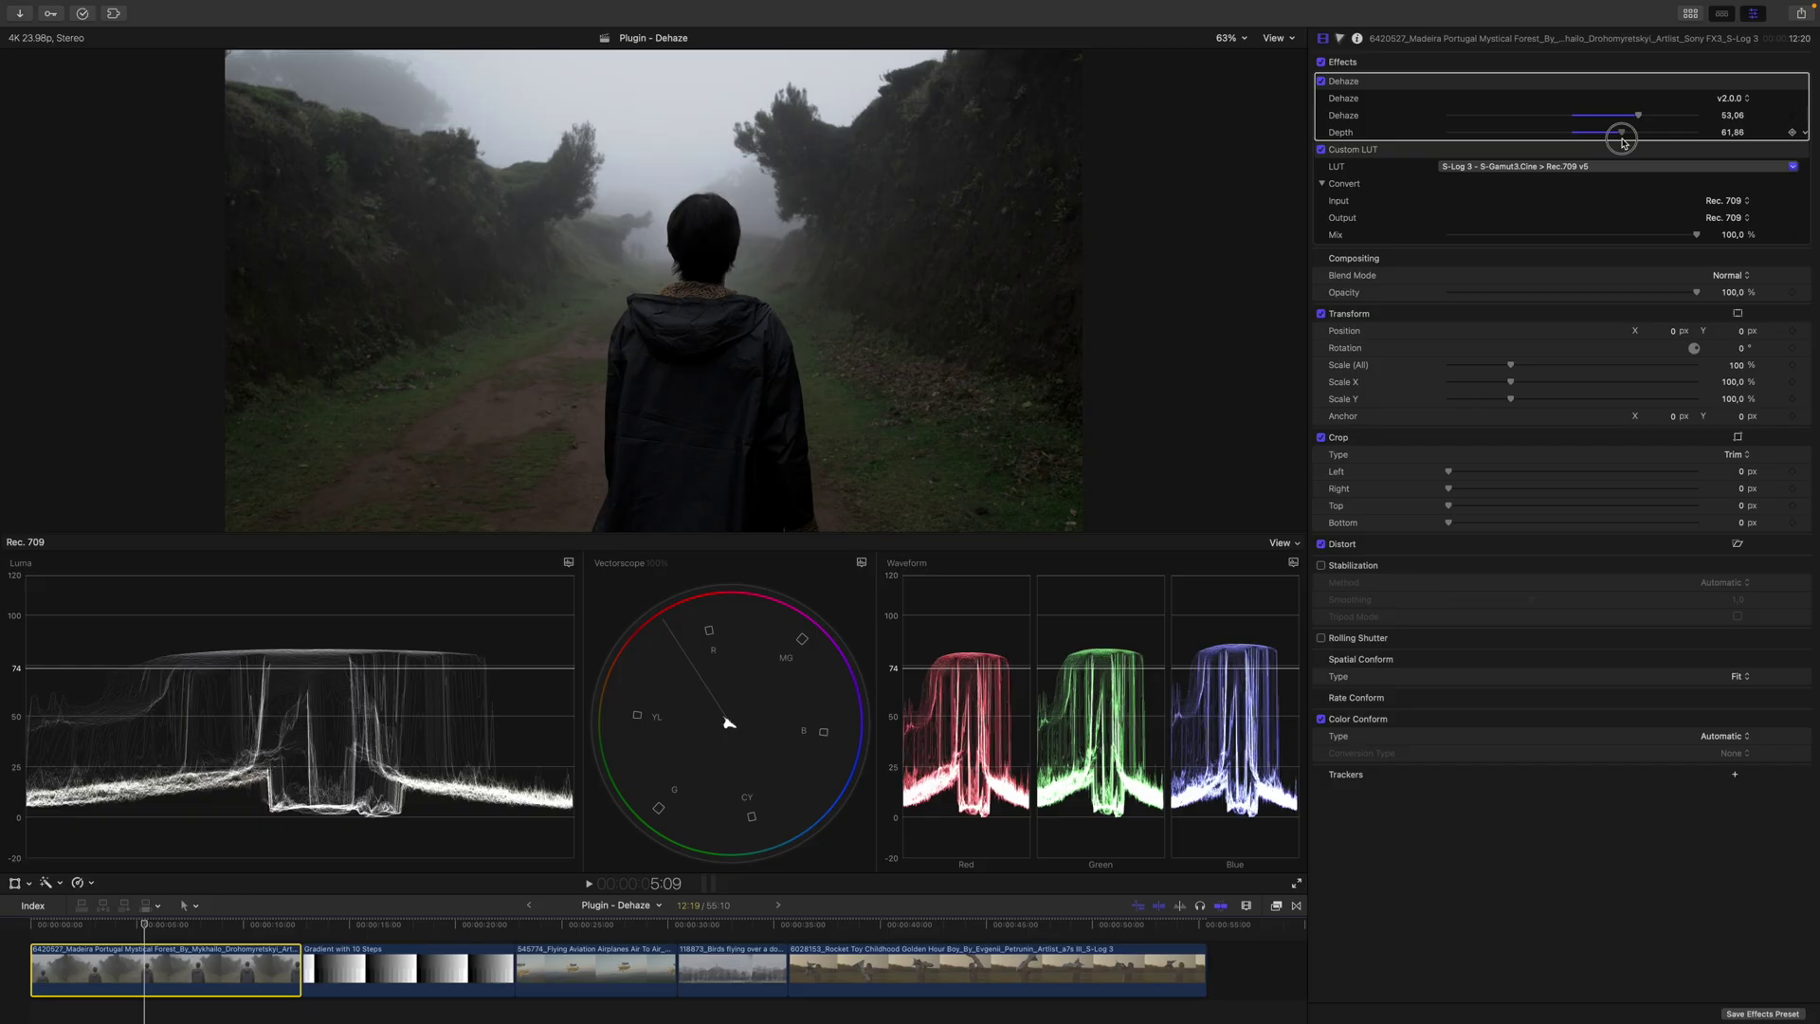
left_click_drag(1624, 139, 1622, 139)
left_click(1734, 131)
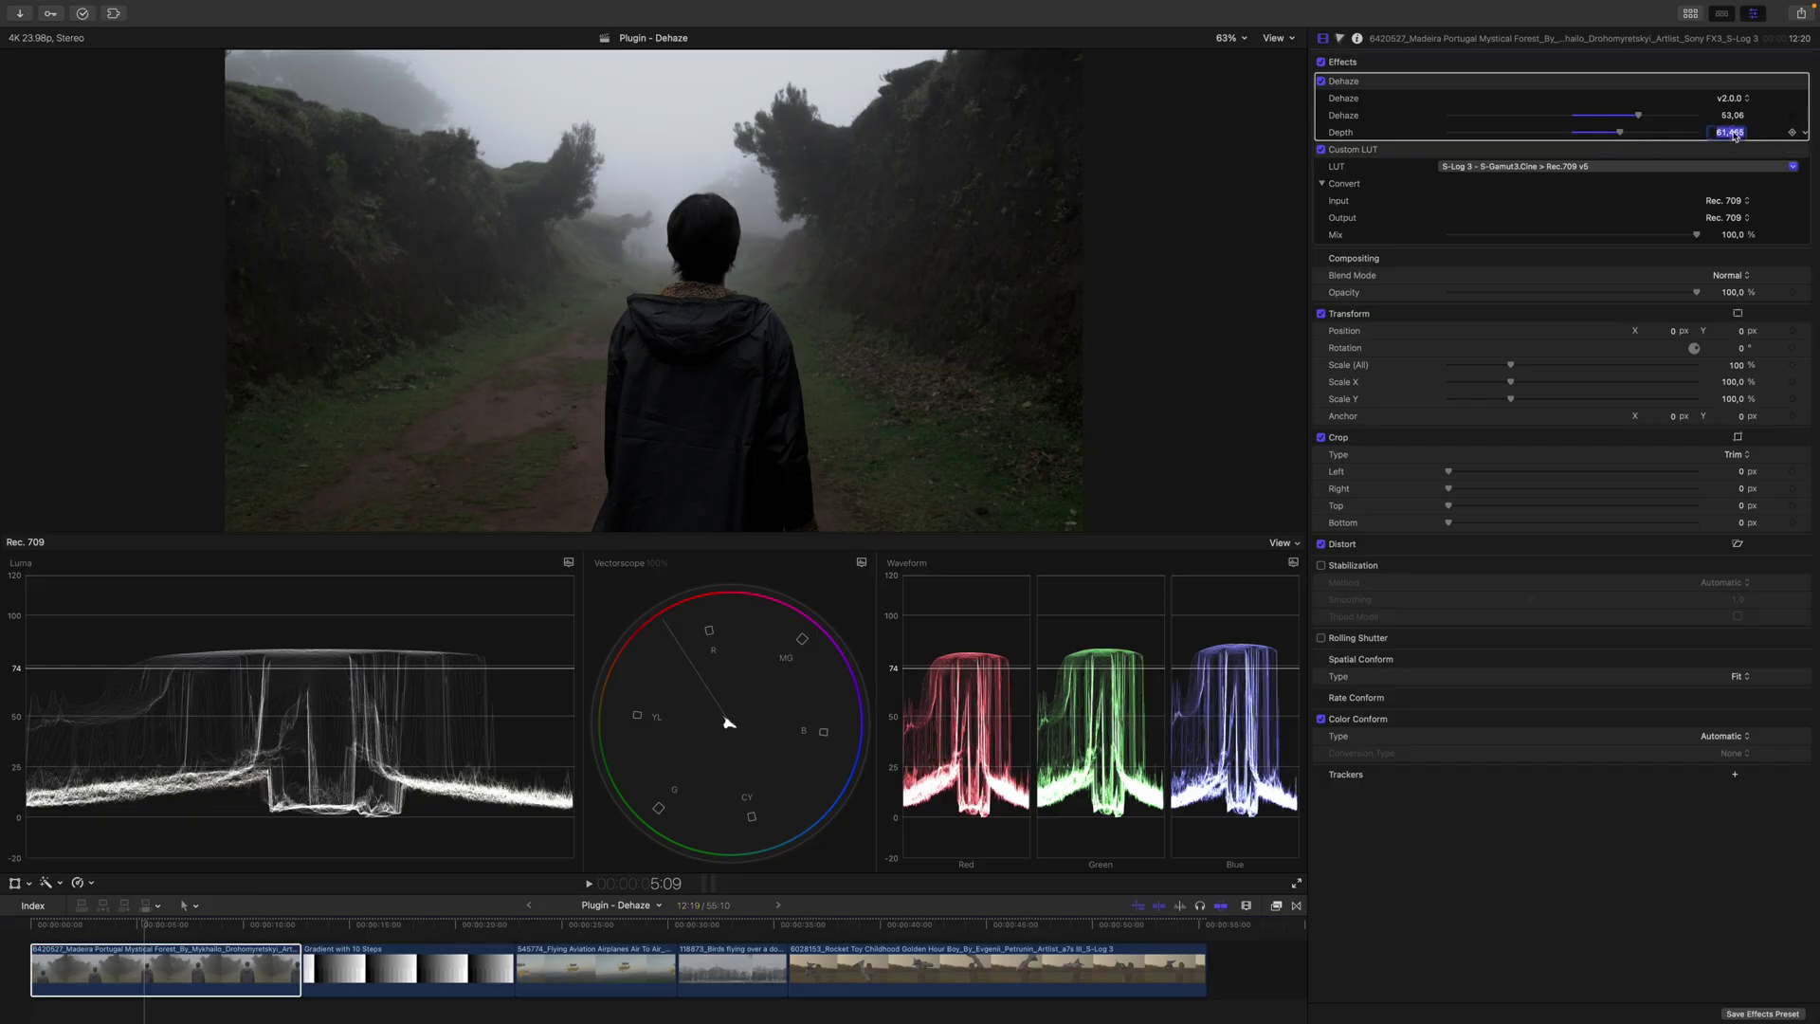
type("60")
key("Return")
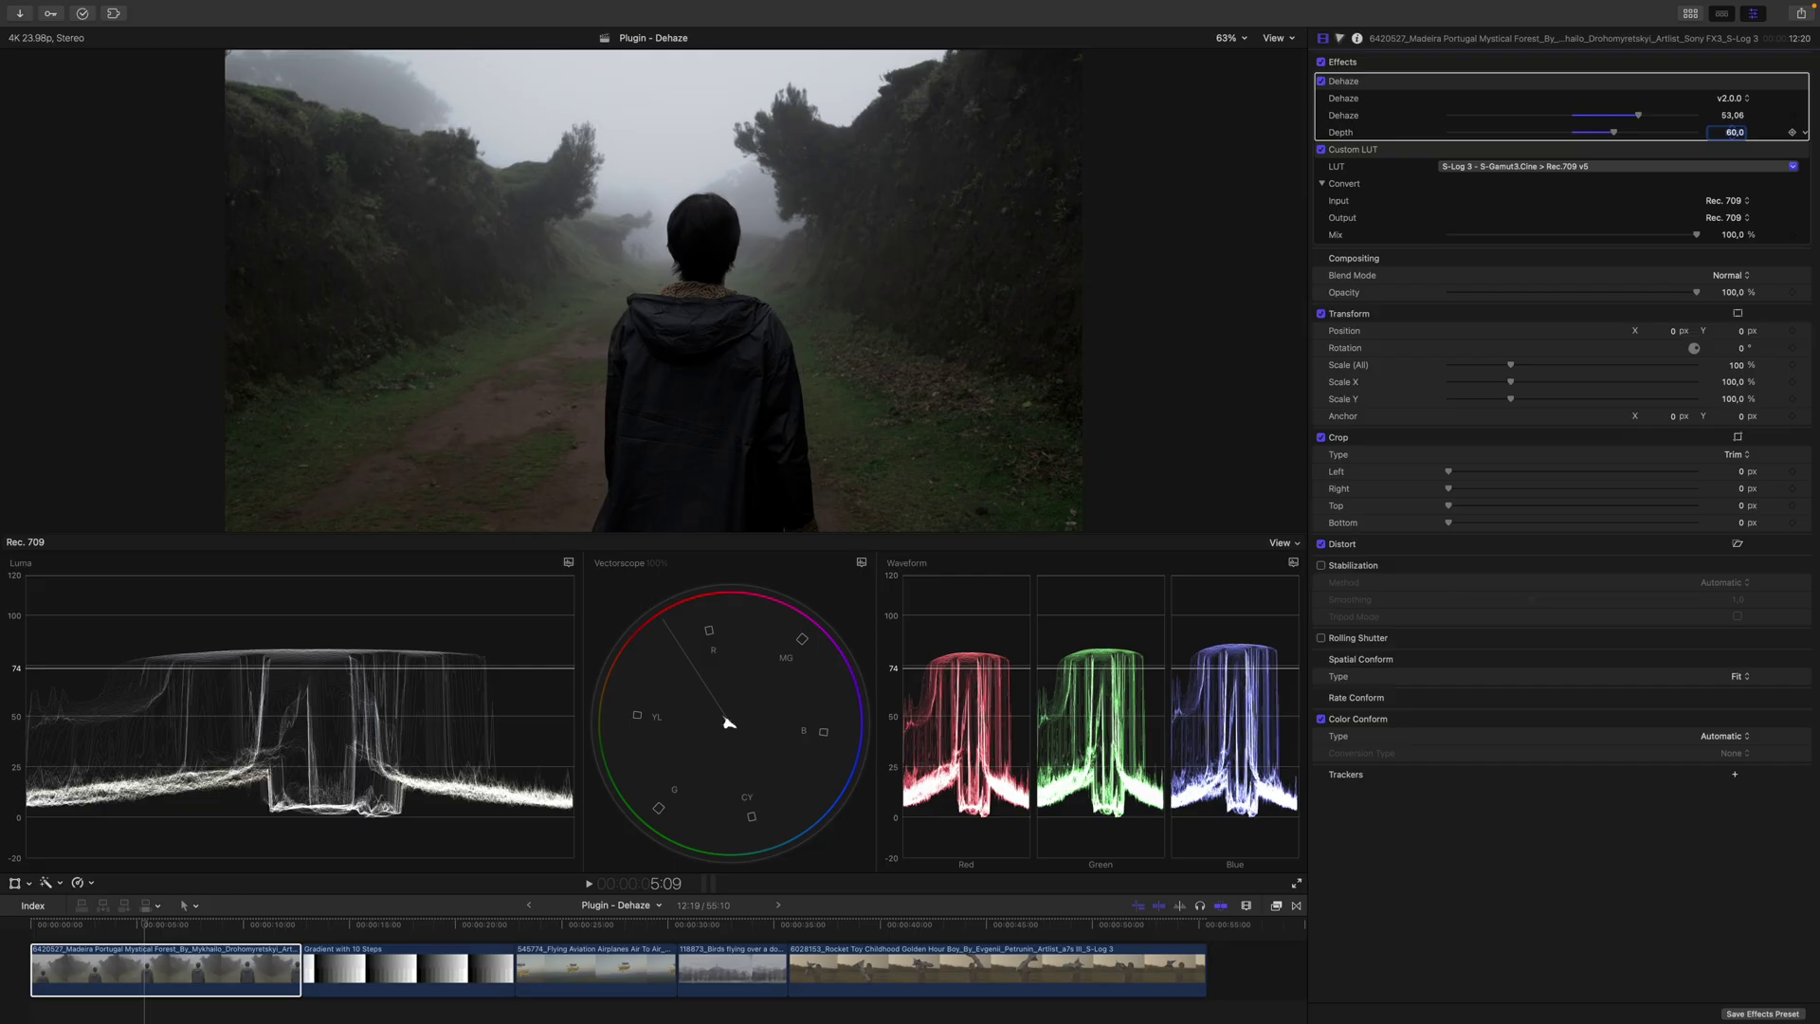
Lower the forest clip's Dehaze amount to 35.
left_click_drag(1638, 114, 1628, 119)
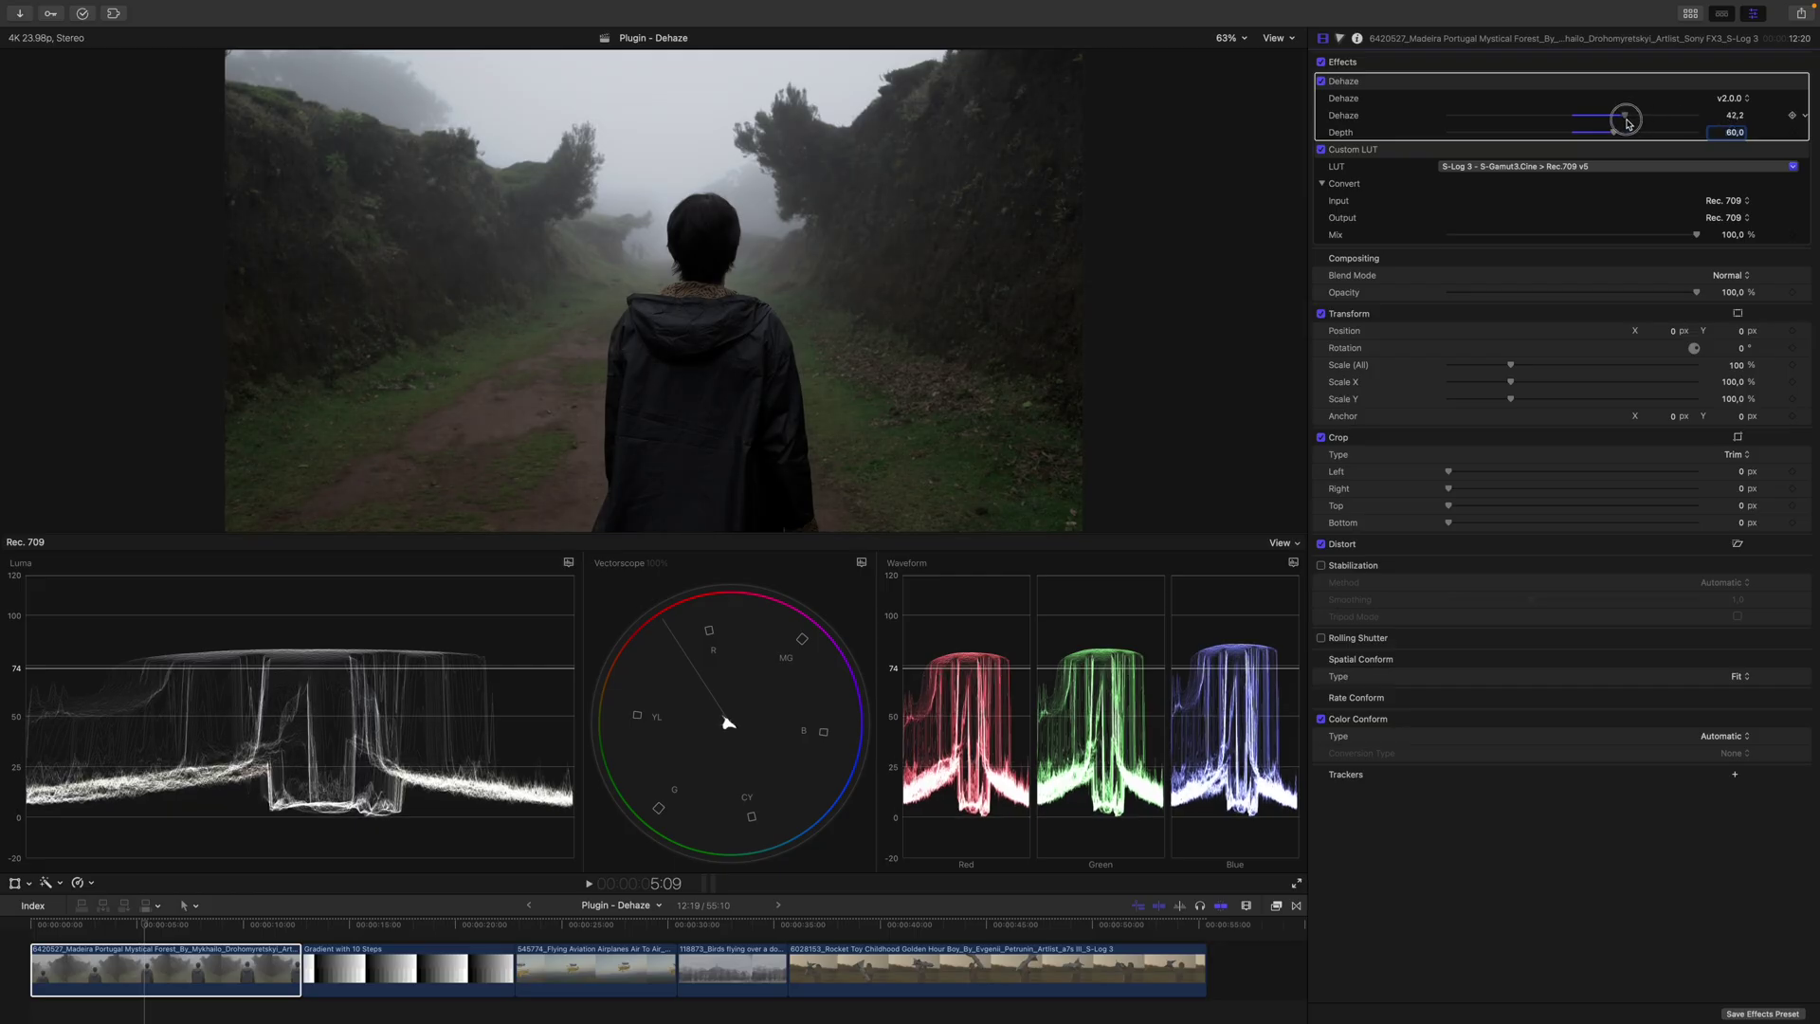
left_click(1738, 115)
type("35")
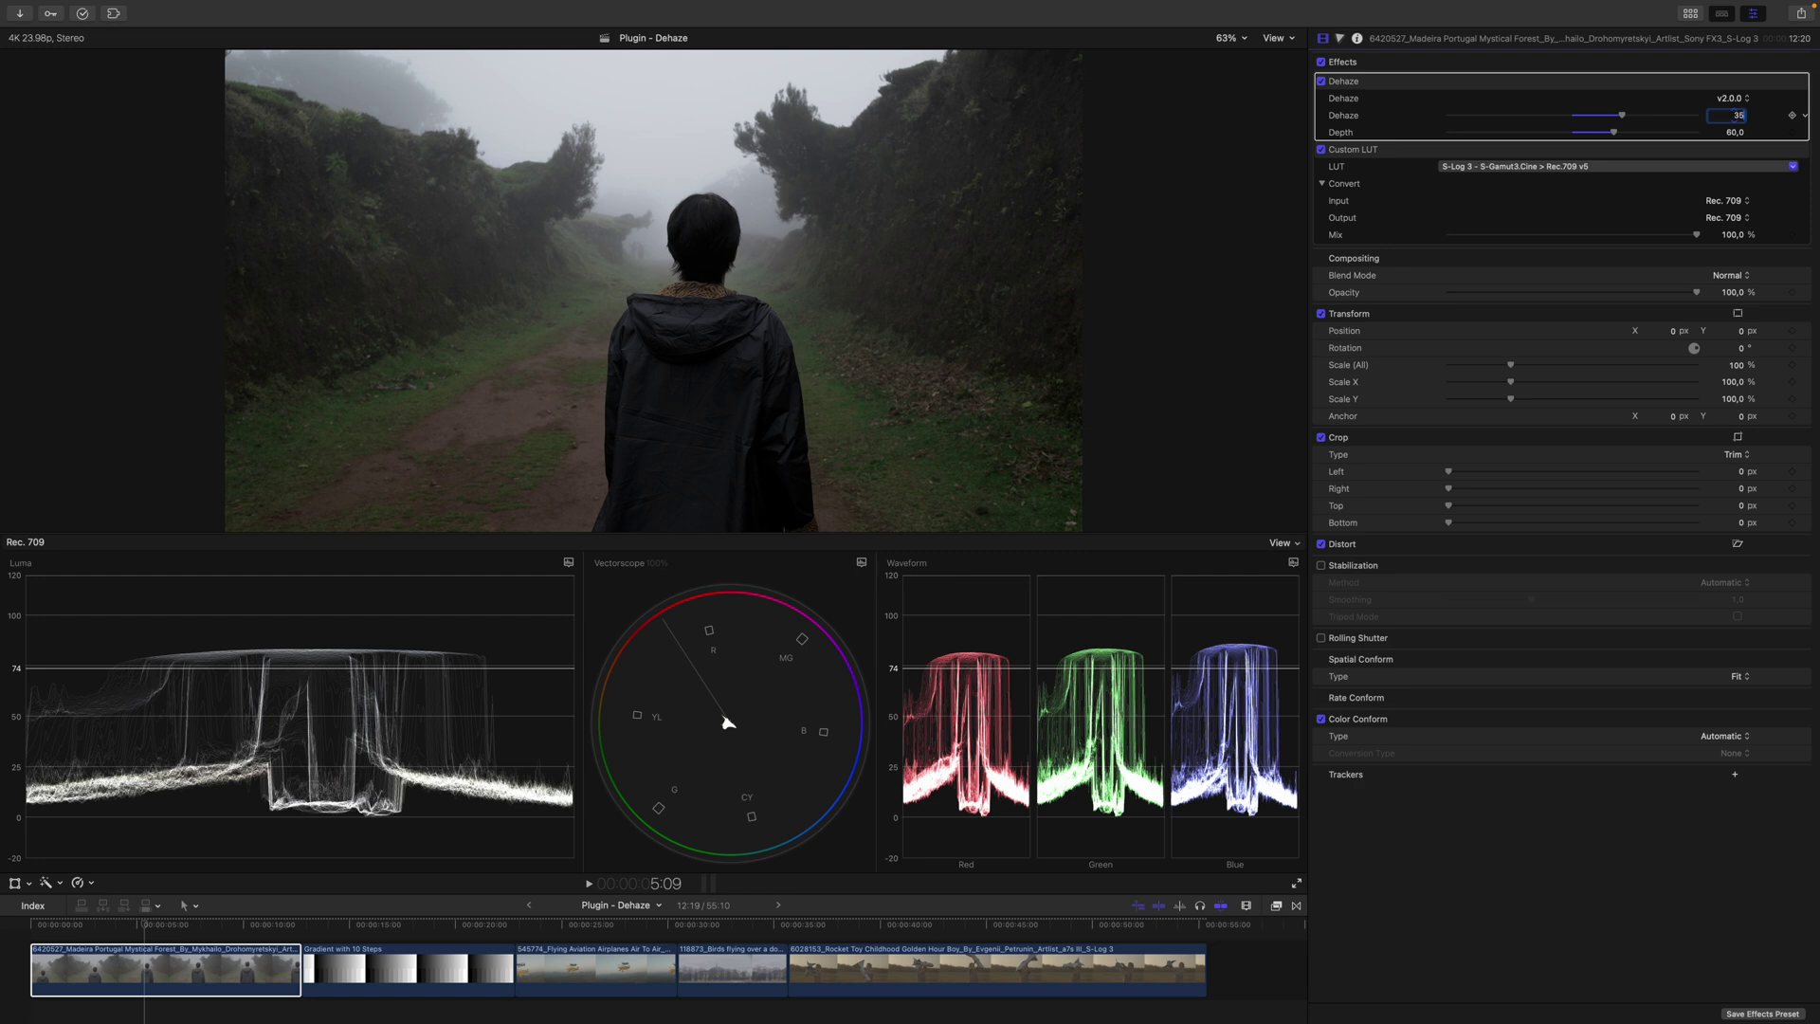
key("Return")
left_click(1606, 66)
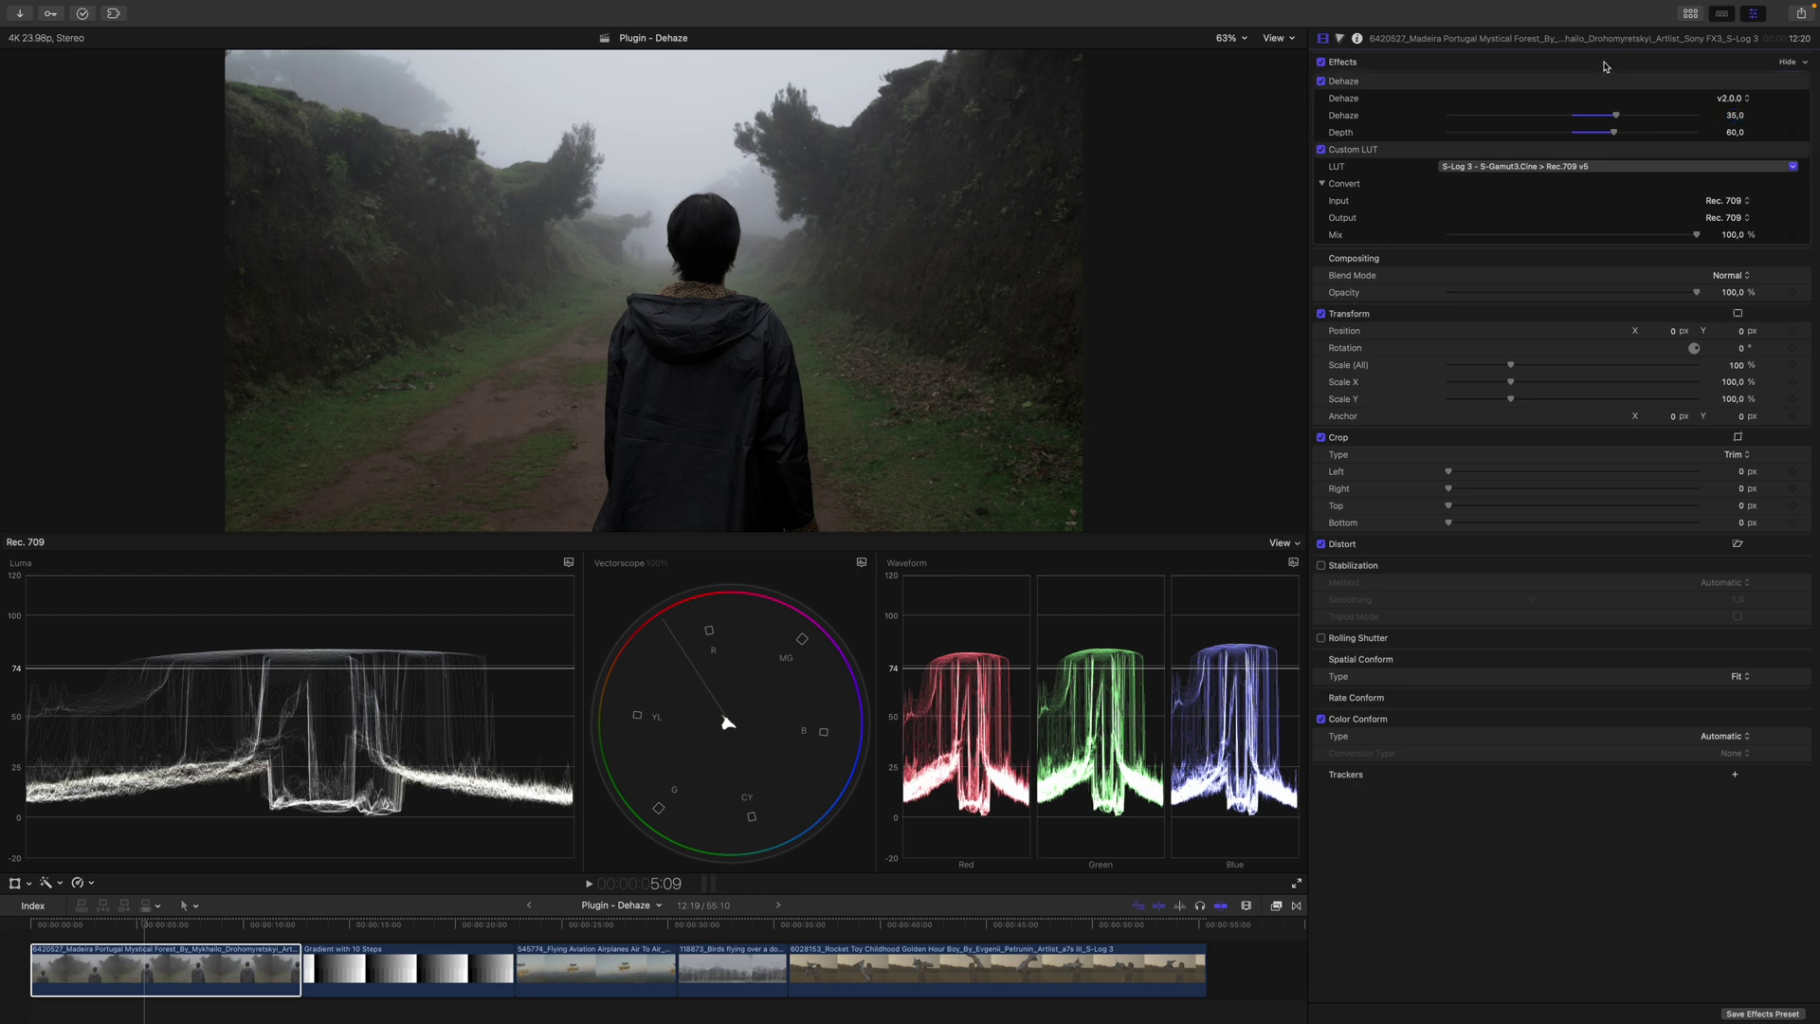
Toggle the Dehaze effect off and on twice to compare the result.
left_click(1321, 81)
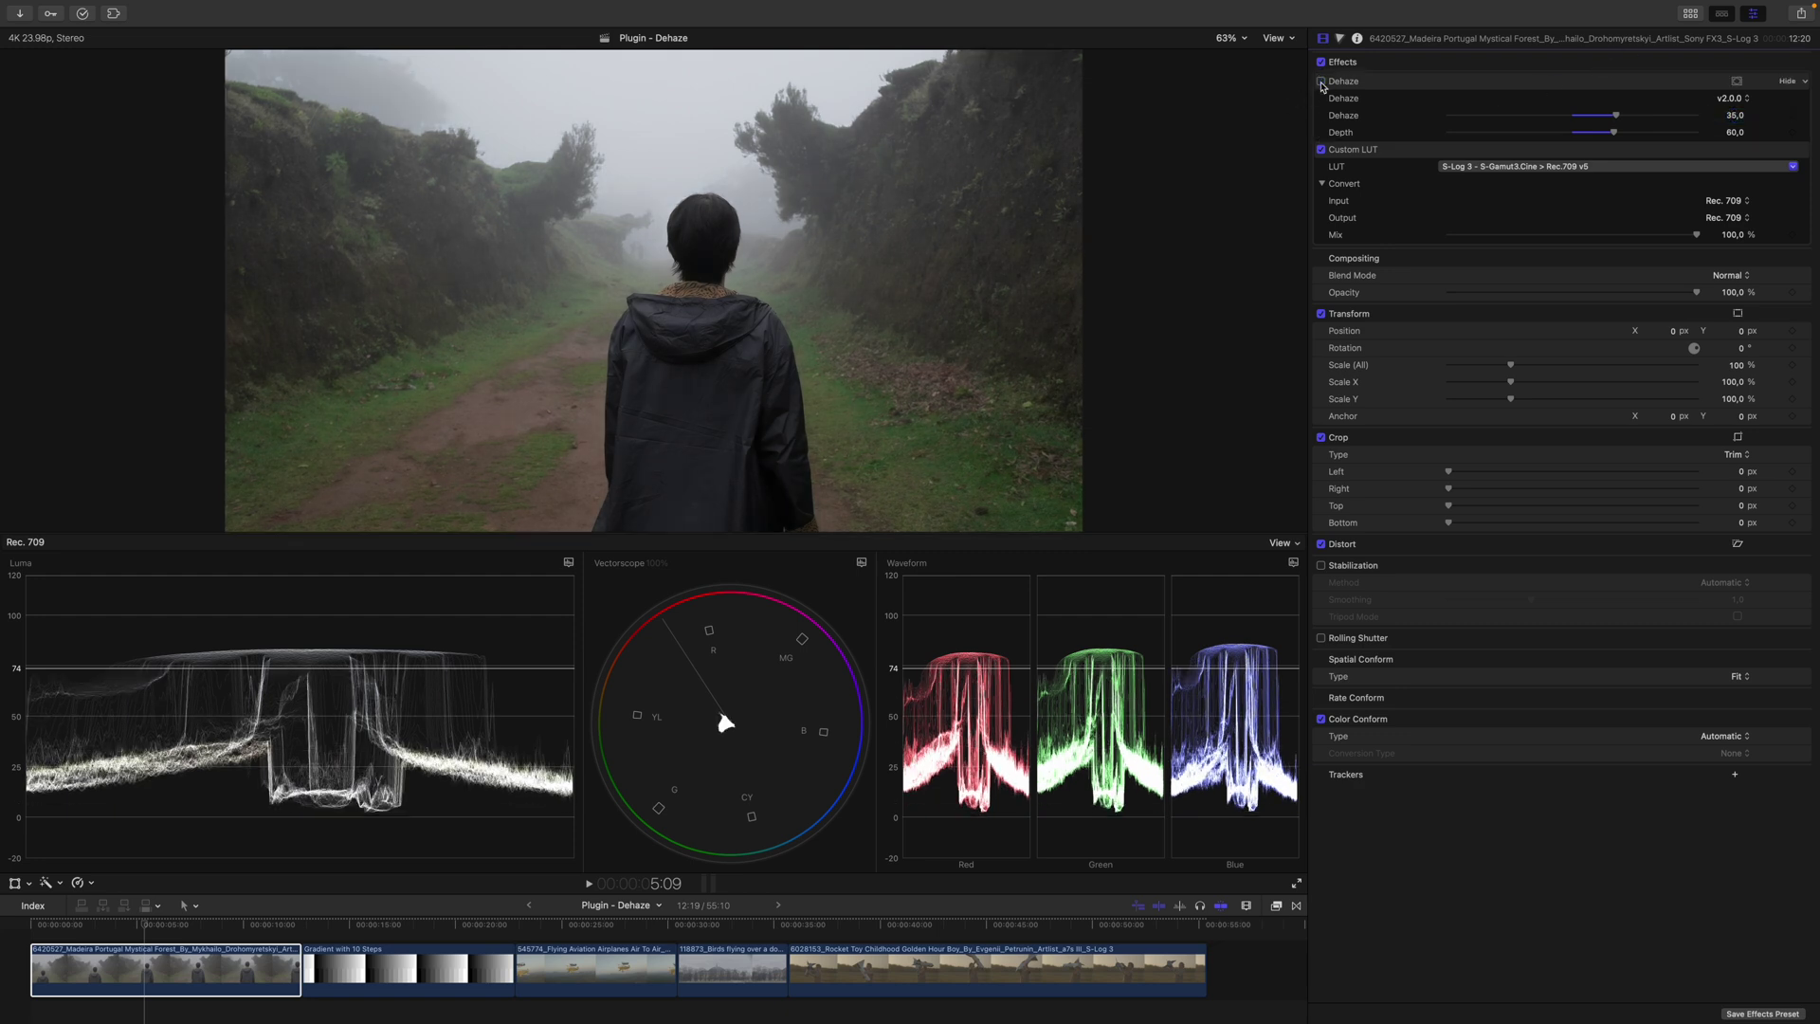
left_click(1321, 83)
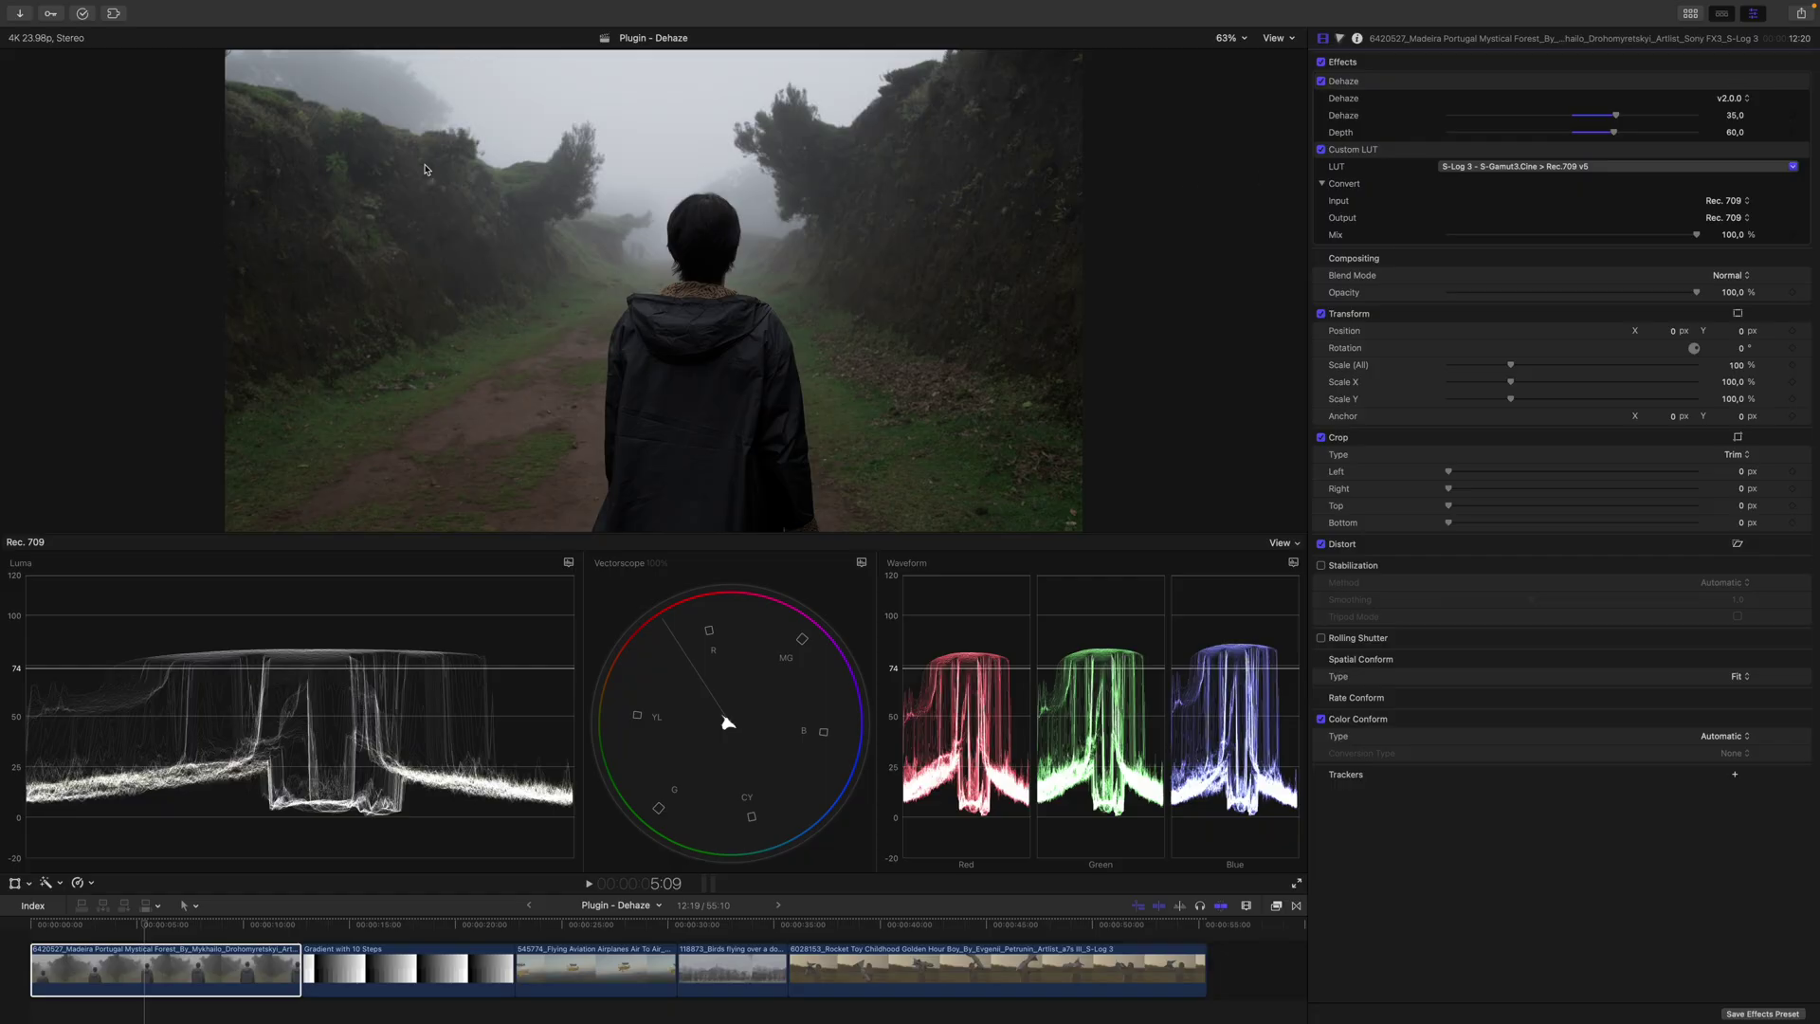
left_click(1324, 84)
left_click(1323, 83)
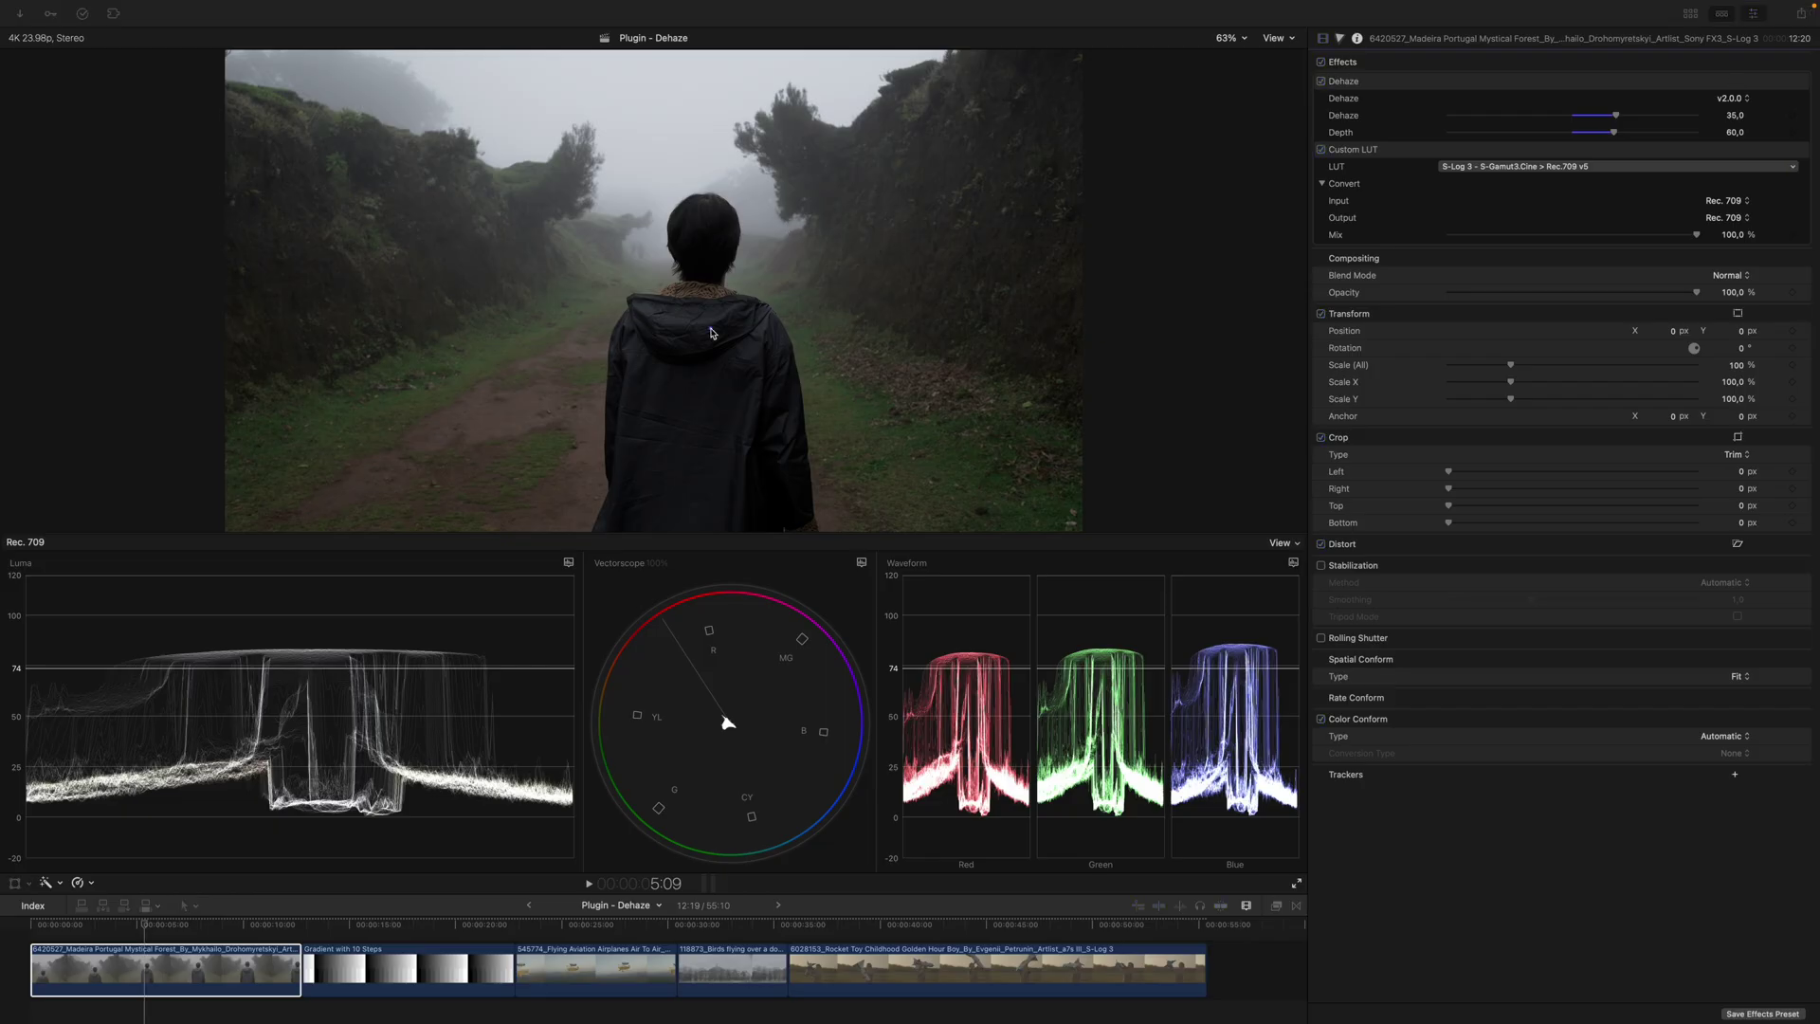
left_click_drag(578, 529, 821, 518)
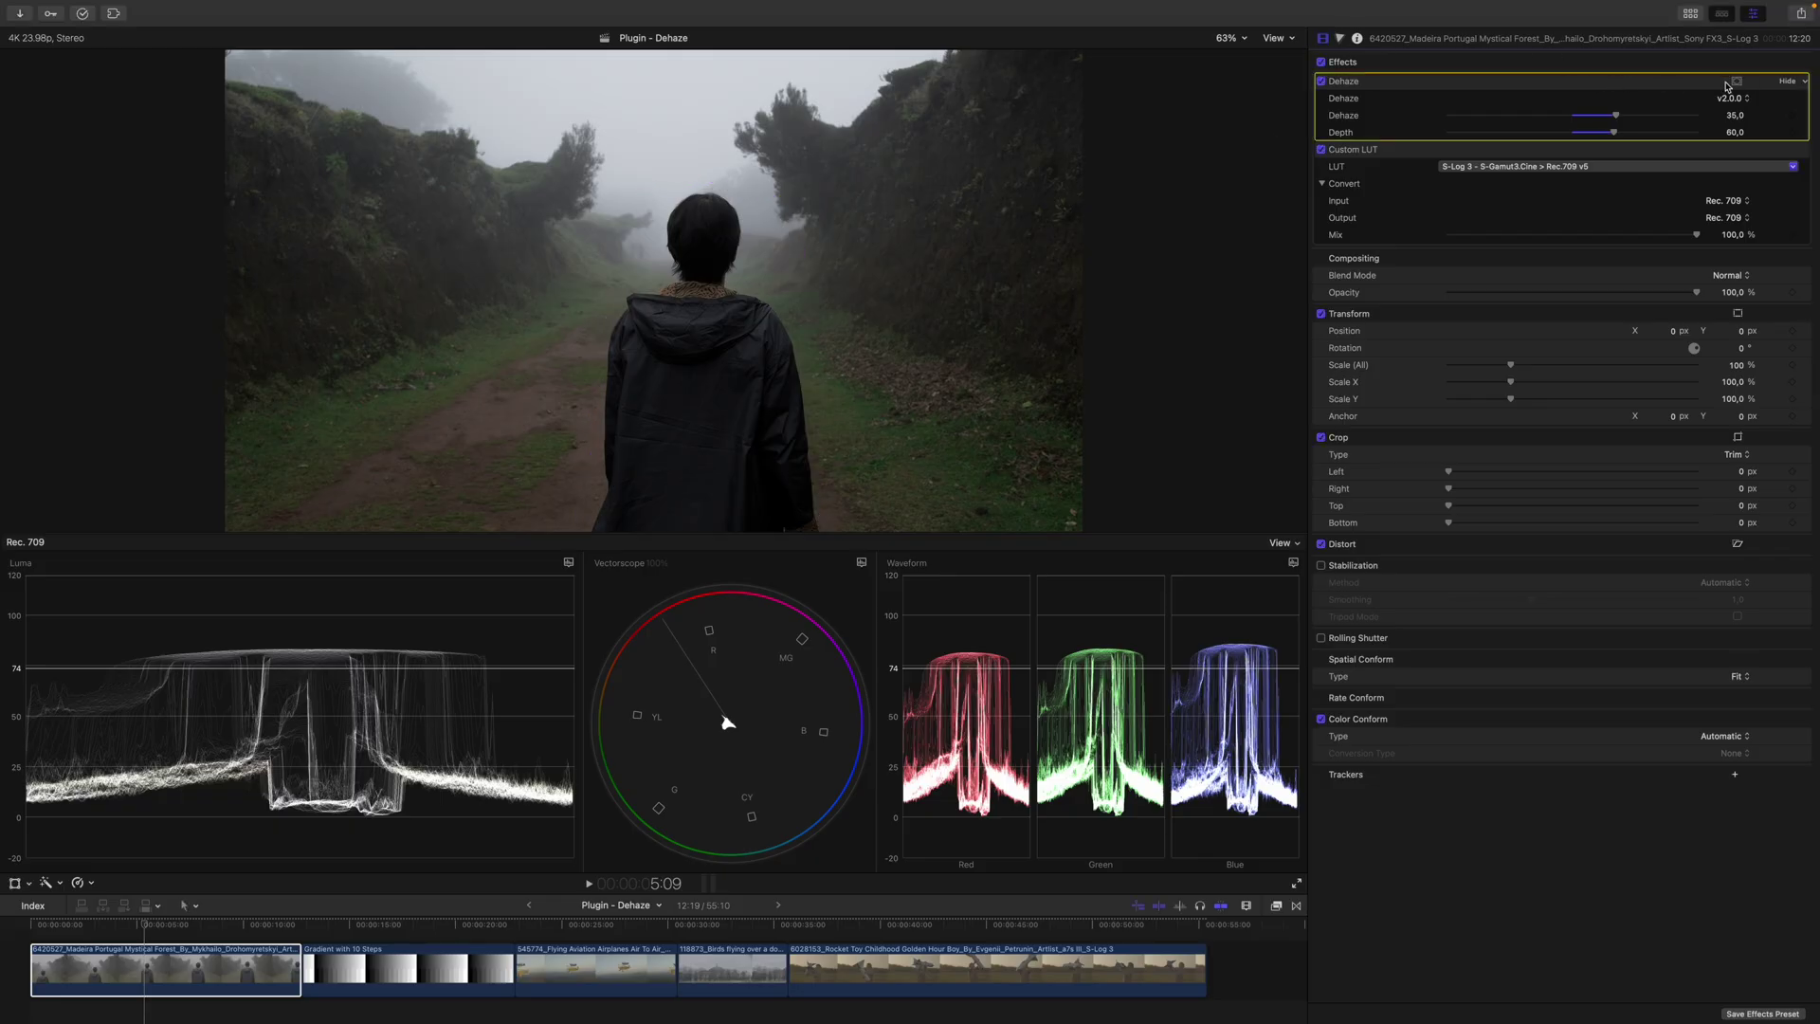
Add a magnetic mask on the walking person and analyze it across the clip.
left_click(1739, 83)
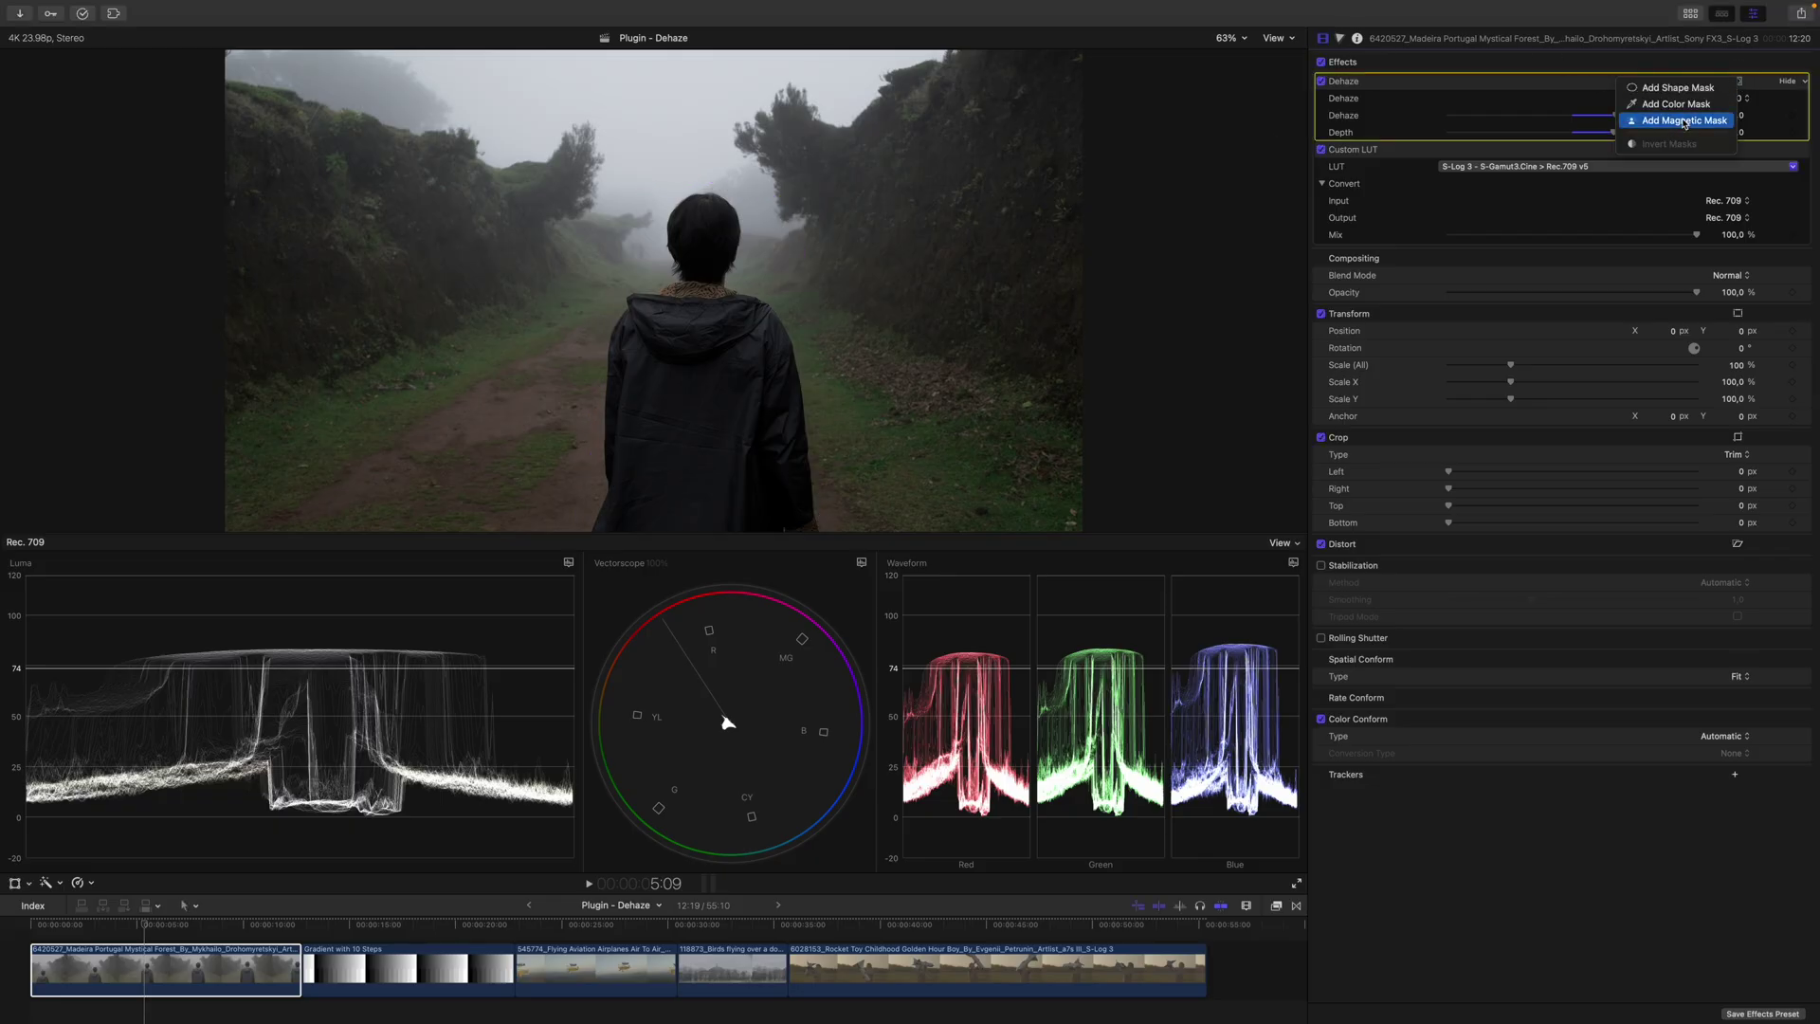
left_click(1683, 121)
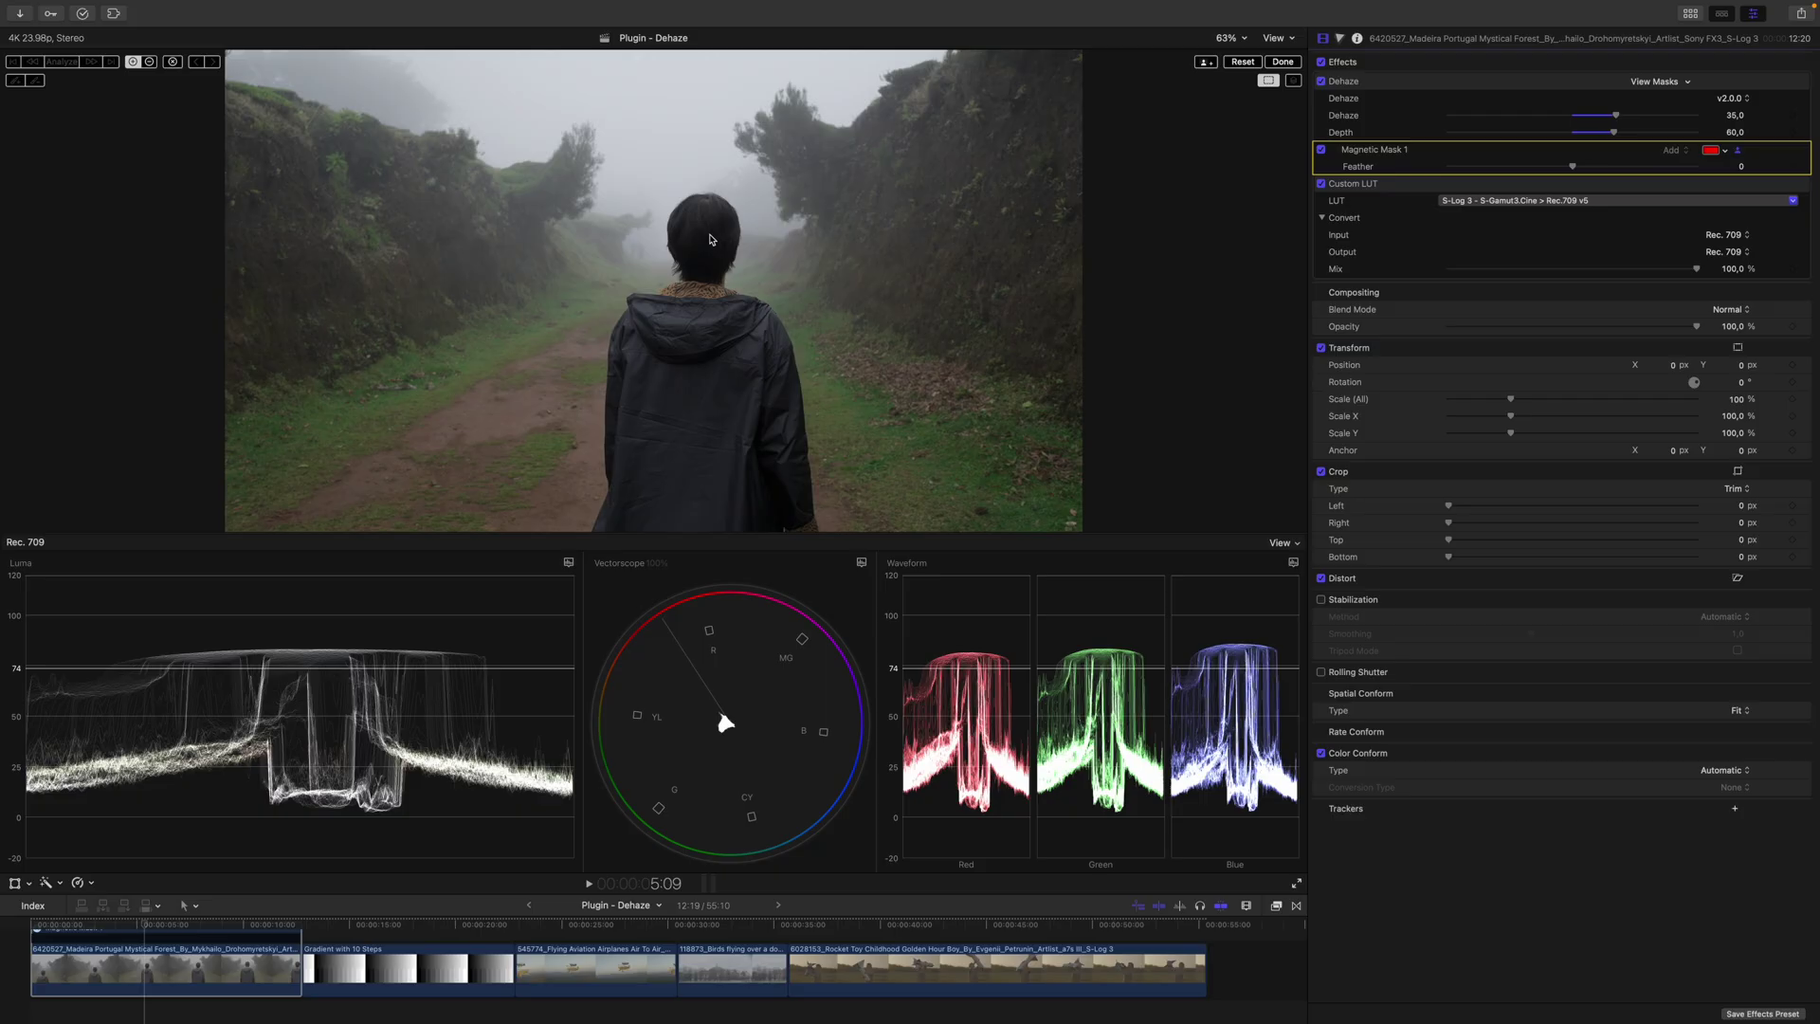
left_click(709, 238)
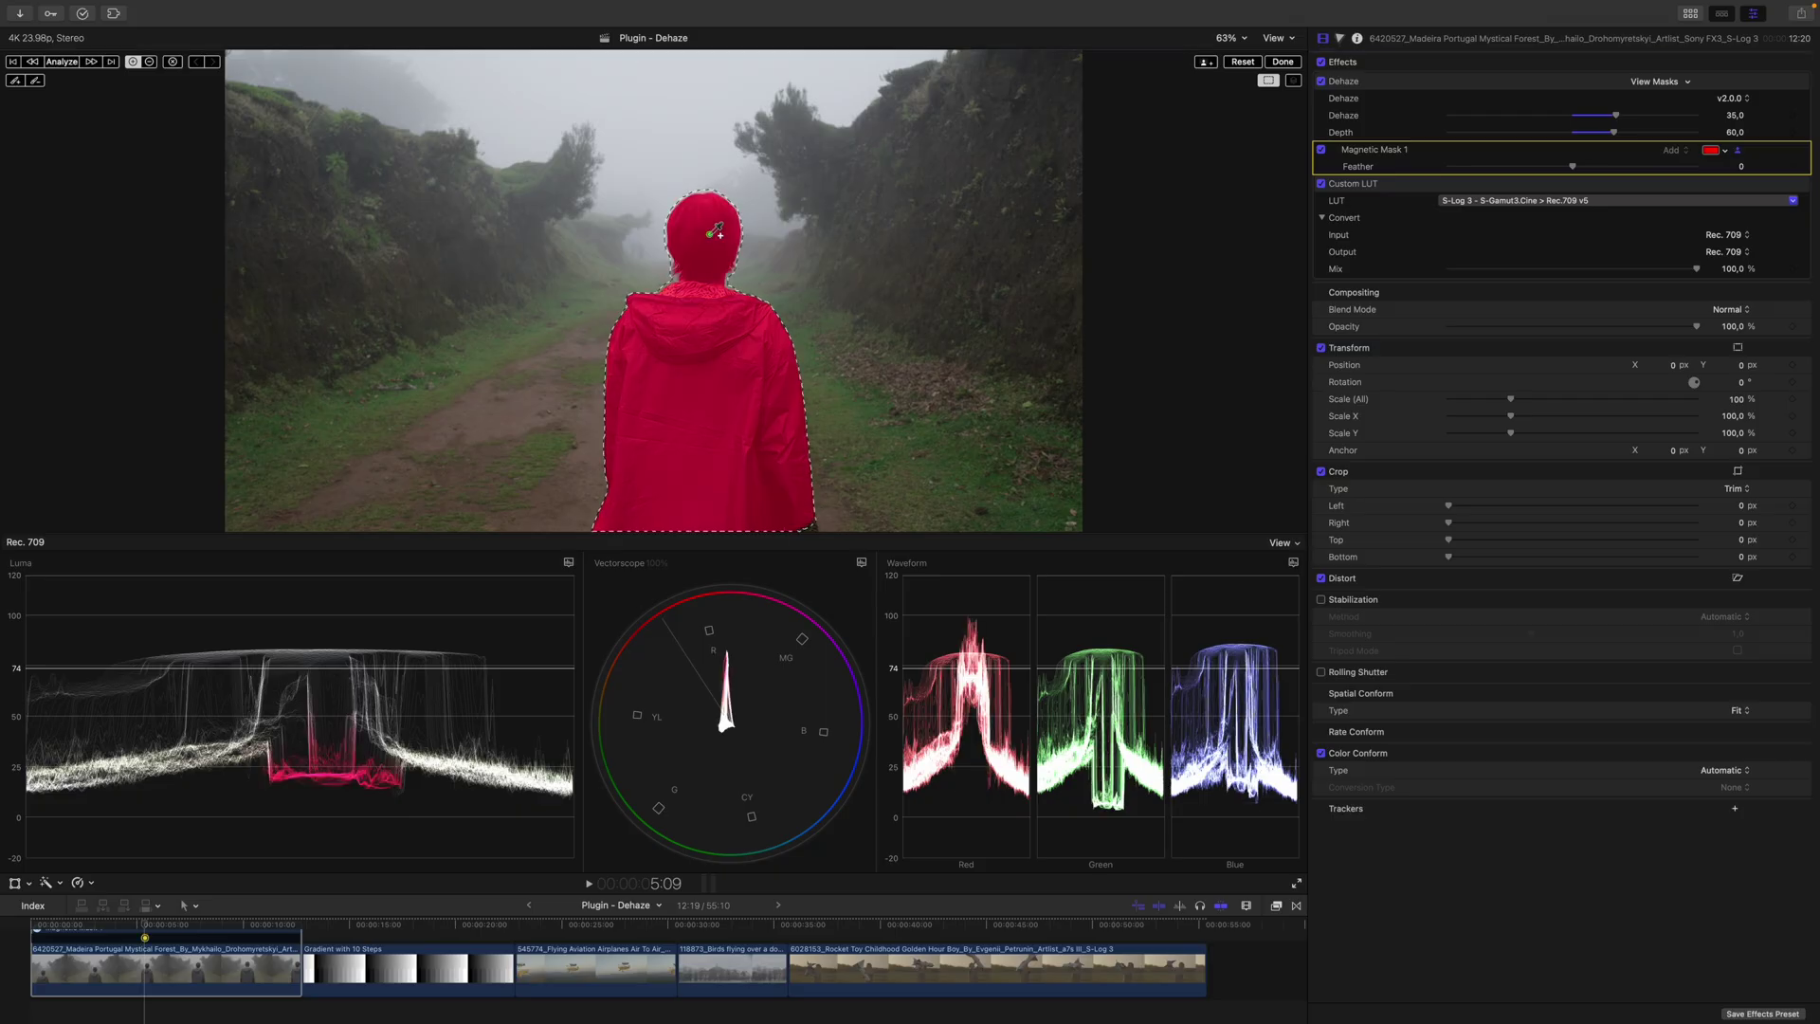
left_click(62, 62)
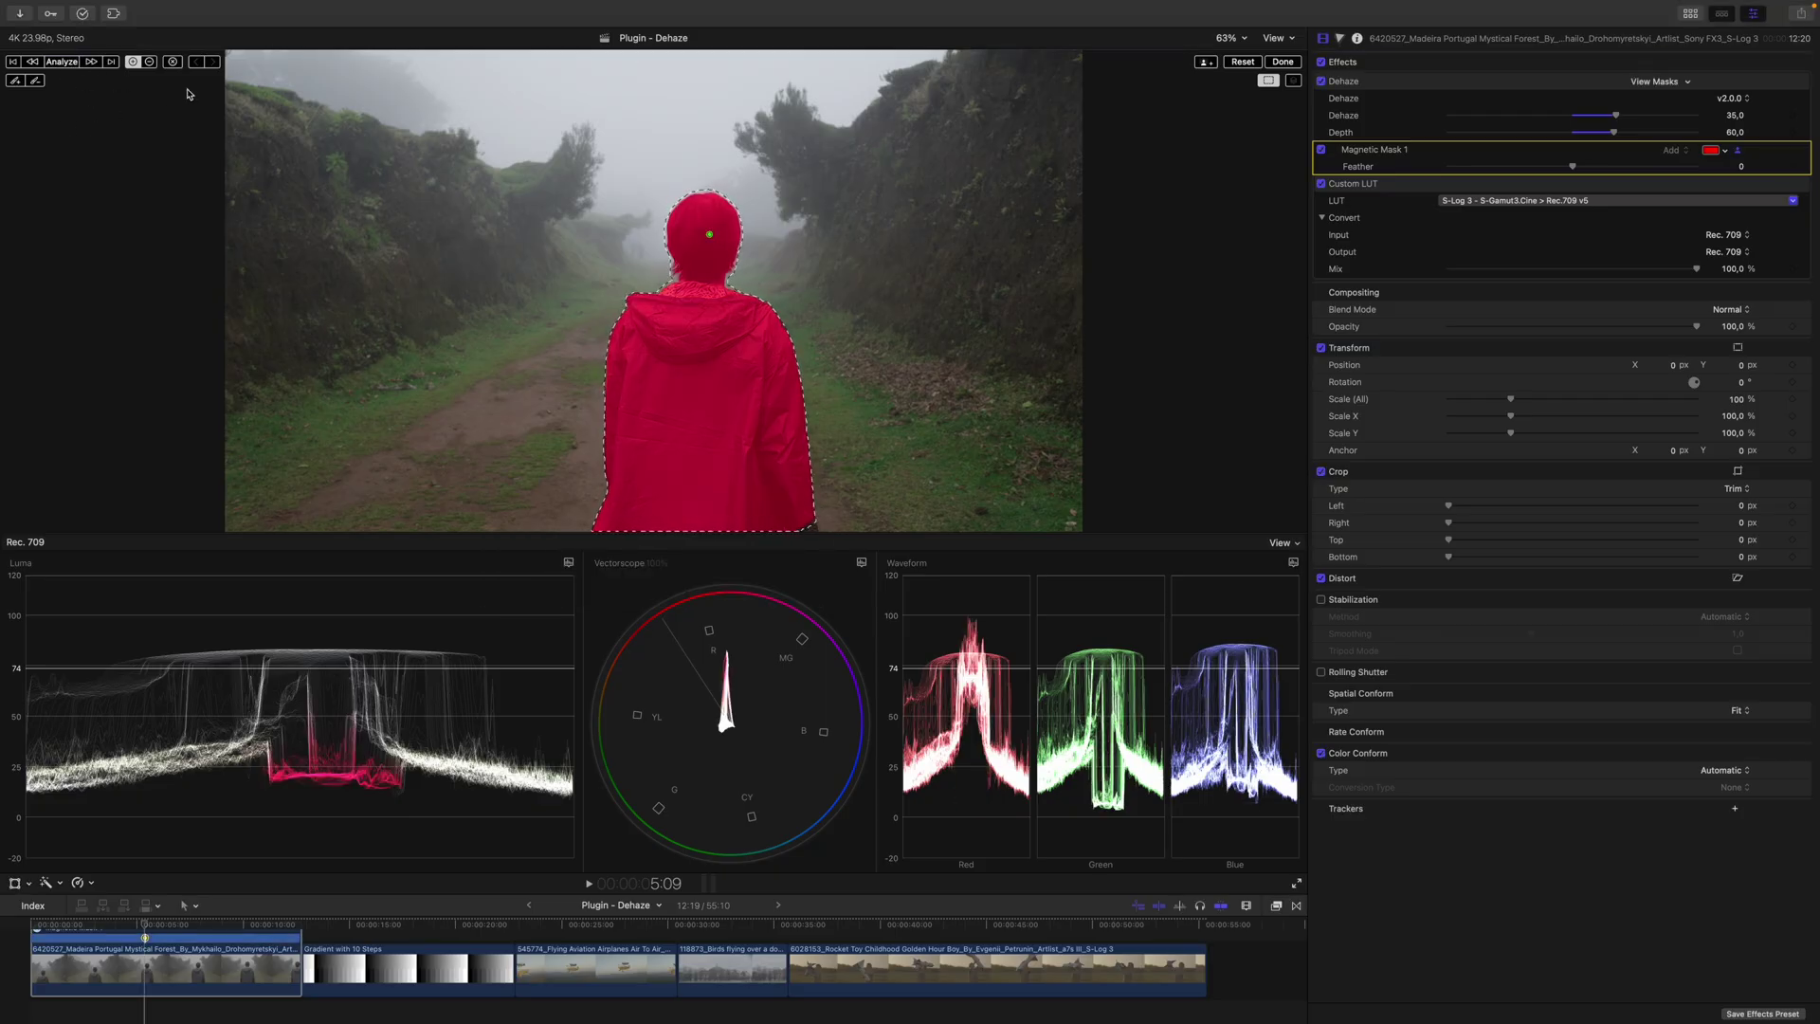
left_click(1284, 63)
Reopen the Dehaze mask menu and compare the clip with Dehaze off and on.
left_click(1738, 82)
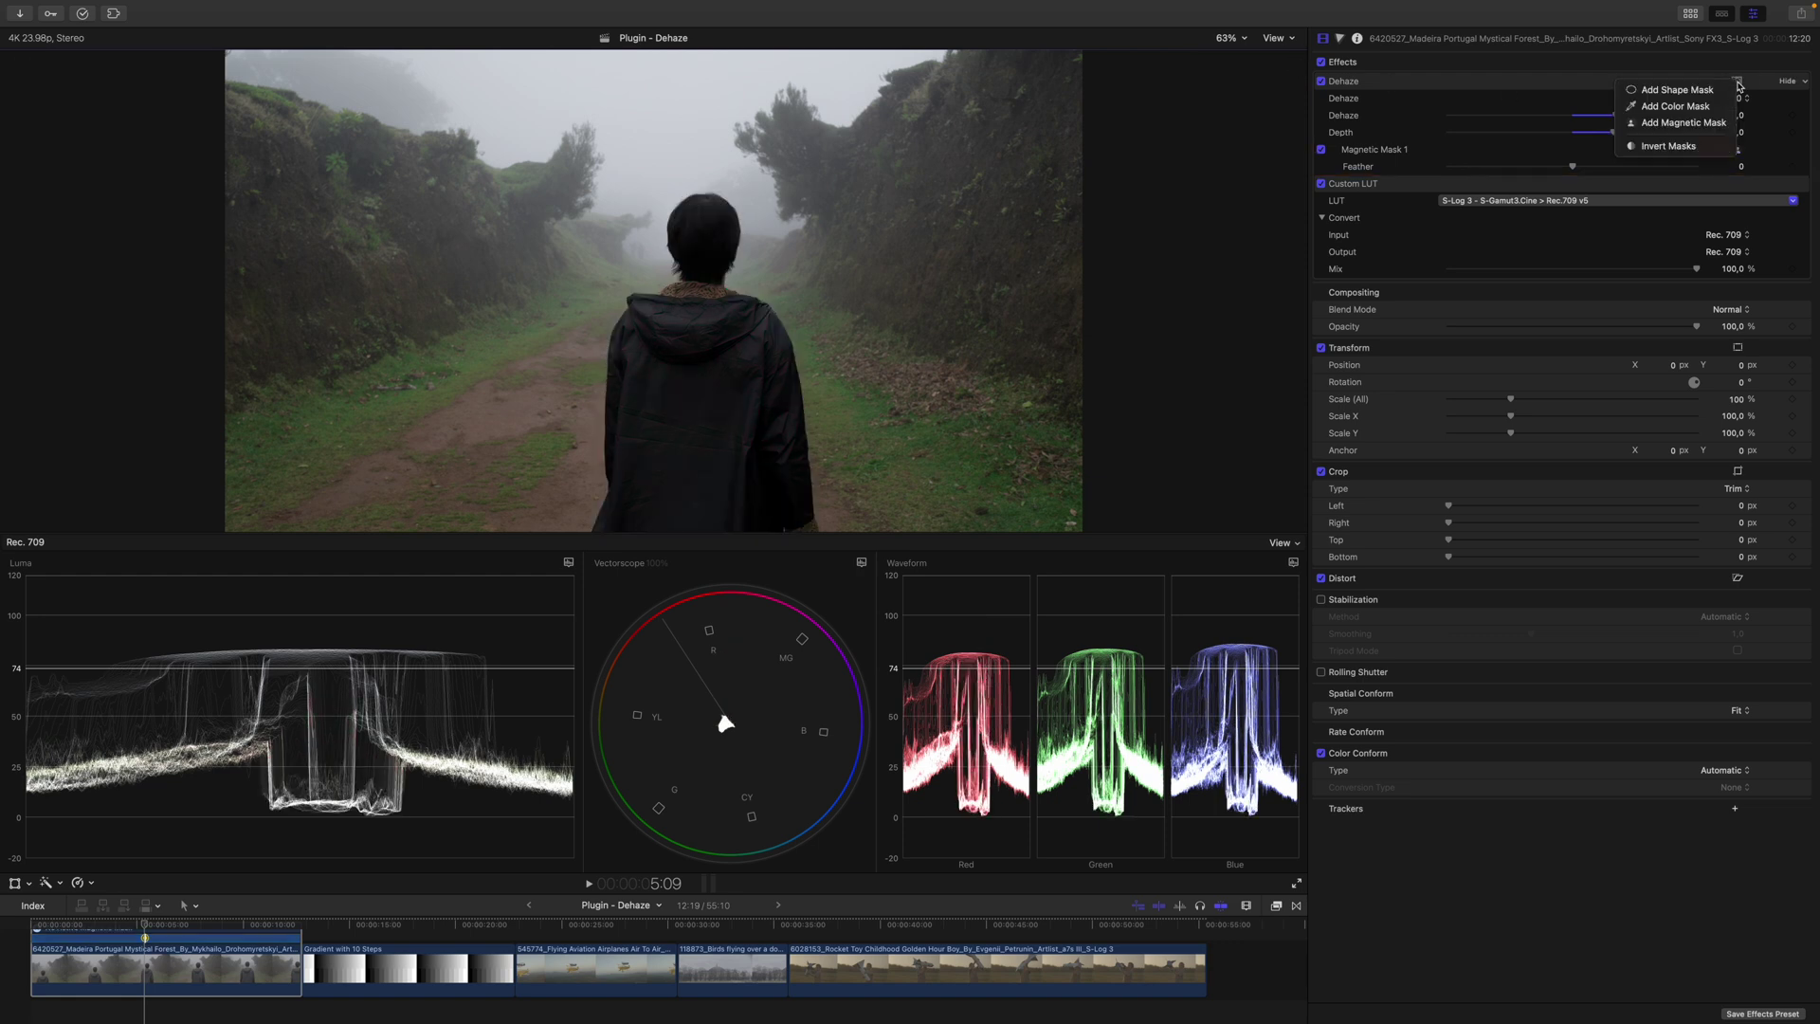
left_click(1660, 152)
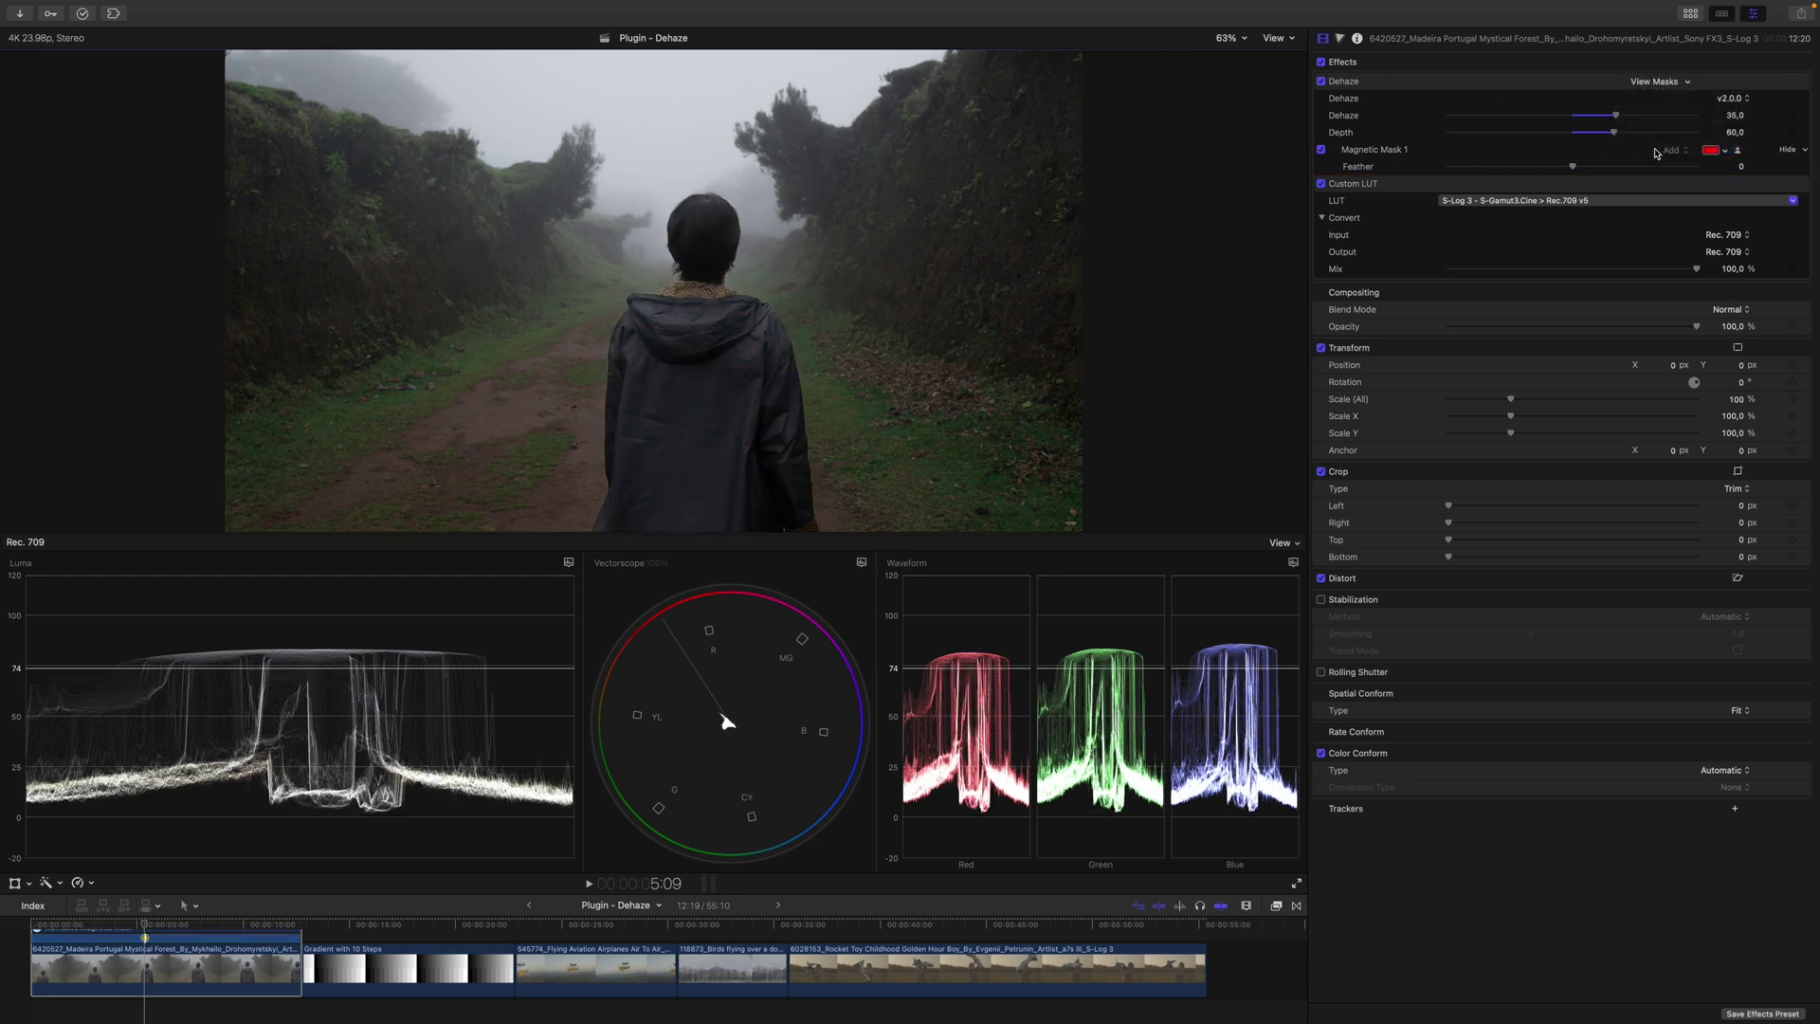
left_click(1321, 82)
left_click(1321, 81)
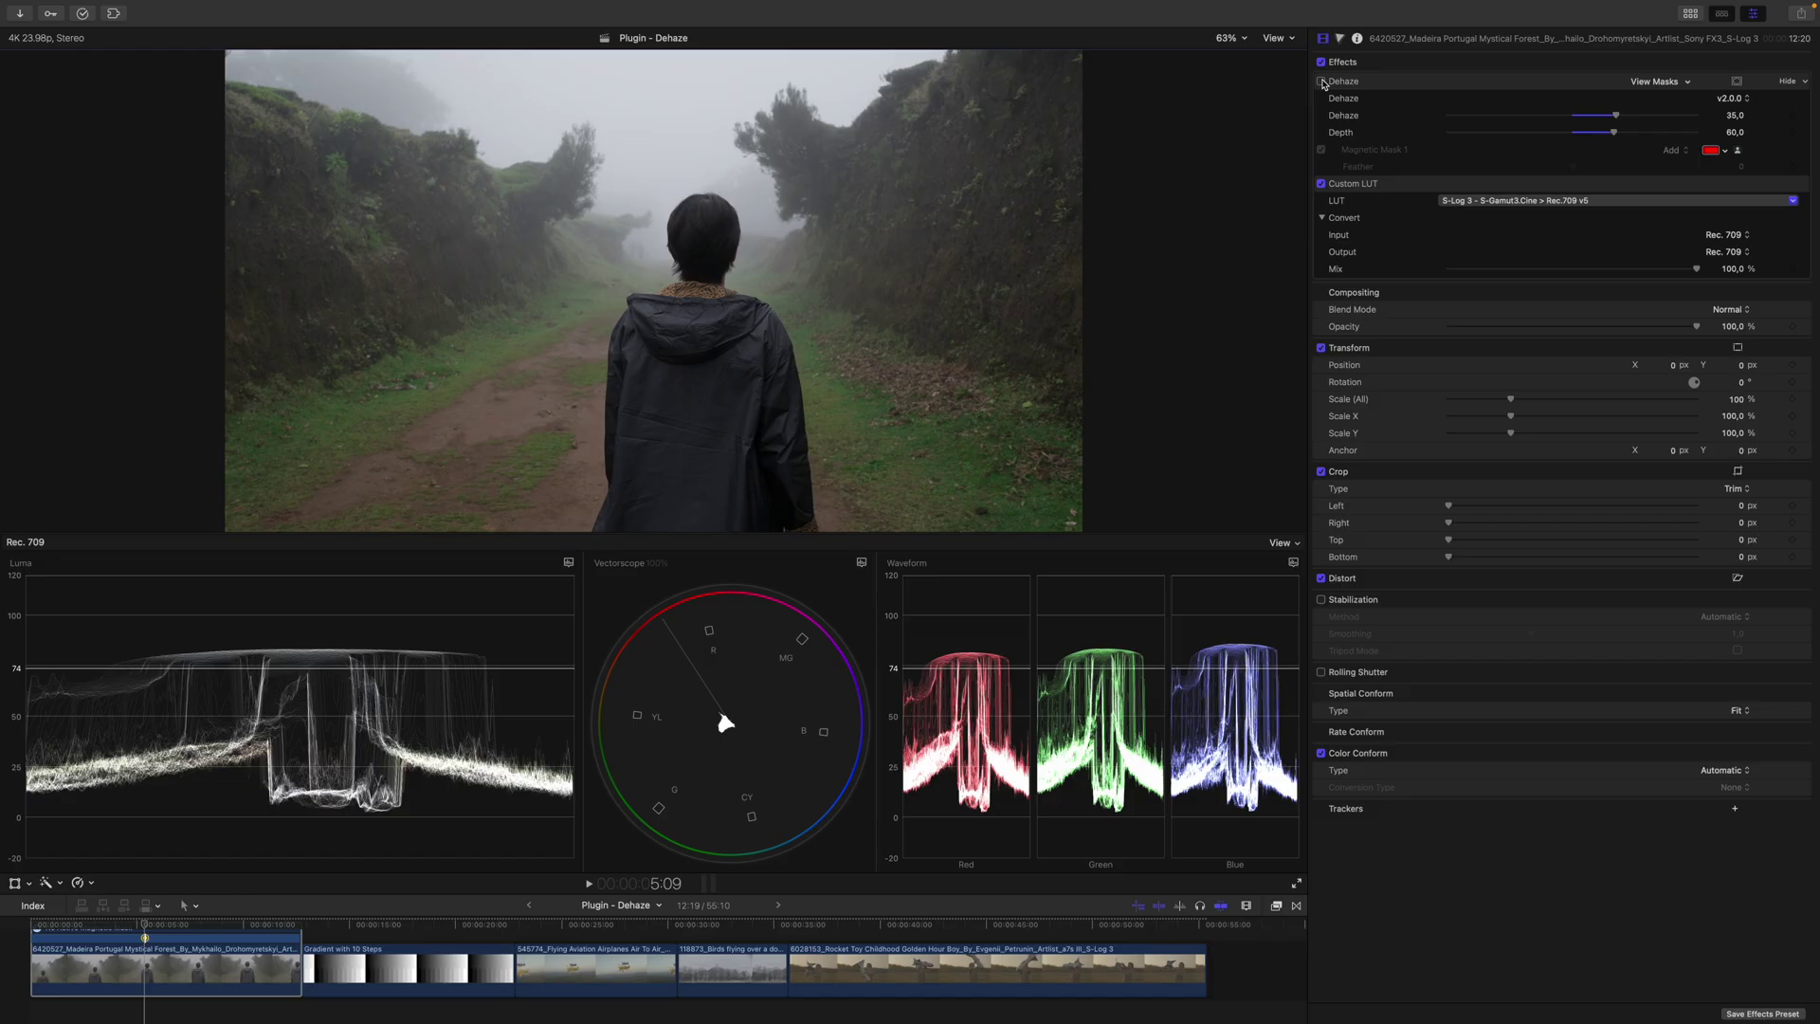
left_click(1320, 81)
Magnify the viewer to 400% and pan across the hillside.
left_click(1229, 39)
left_click(1237, 115)
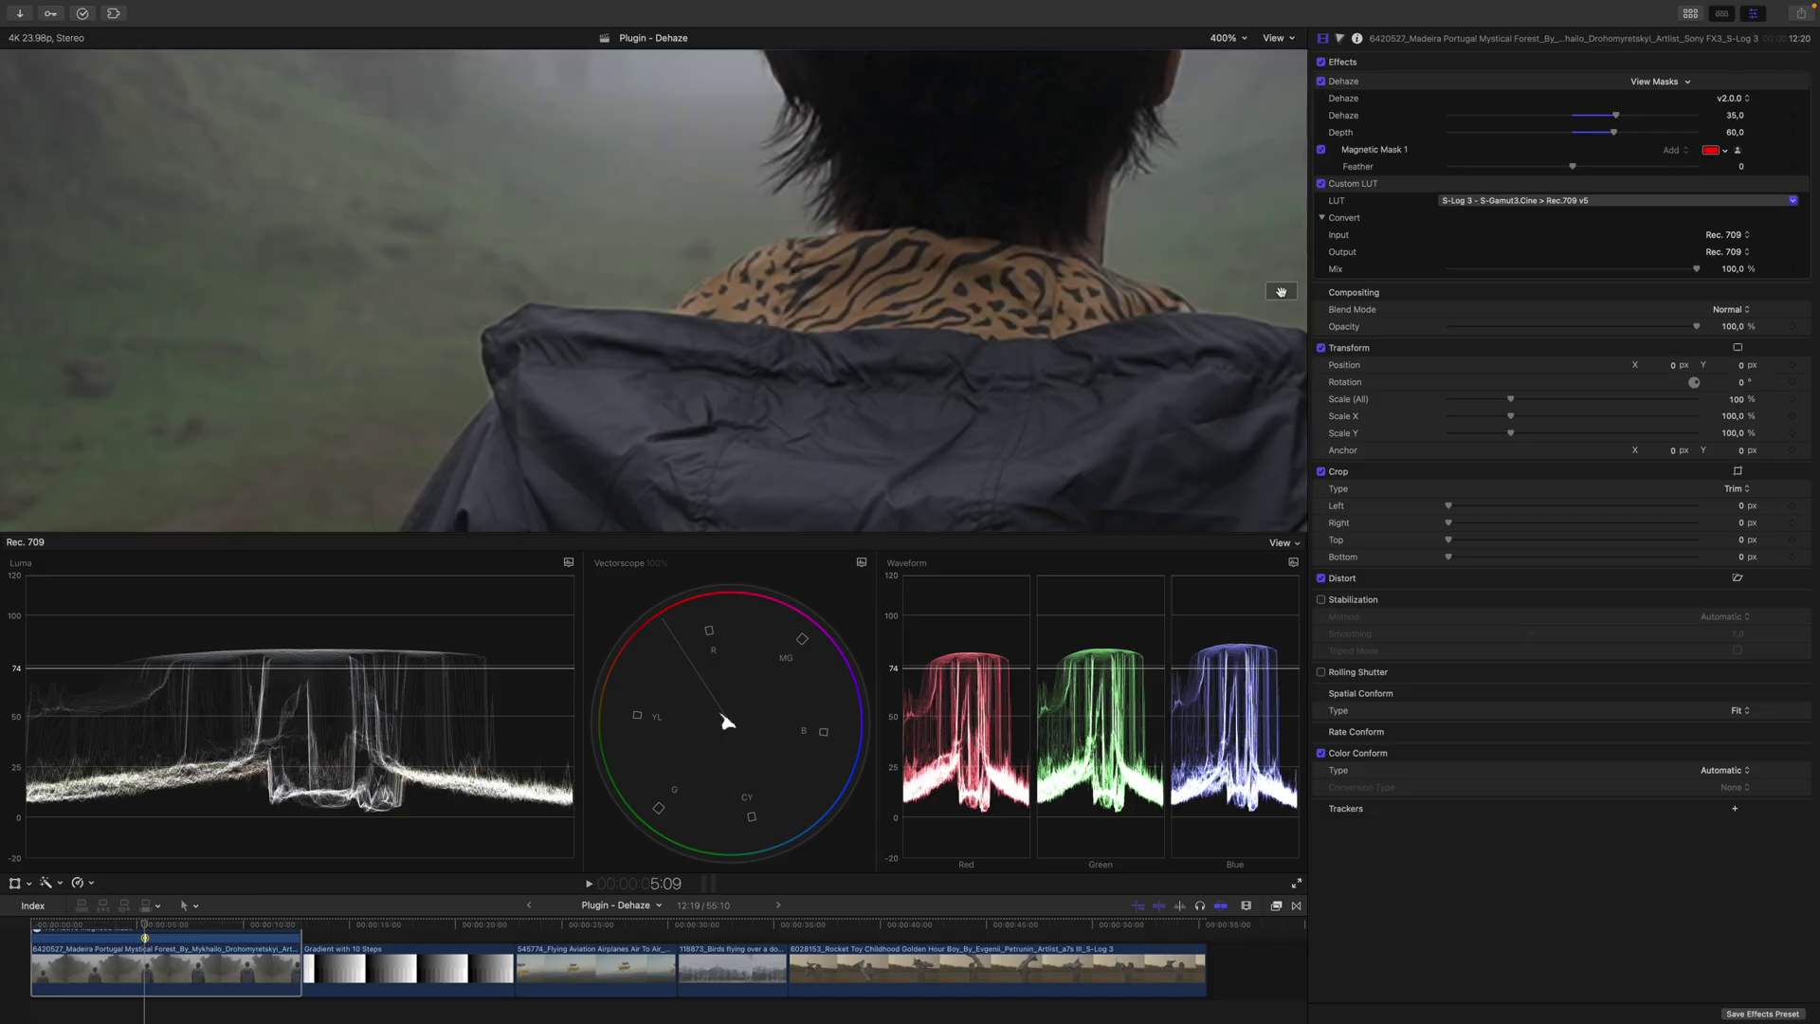
left_click_drag(1280, 296, 1275, 293)
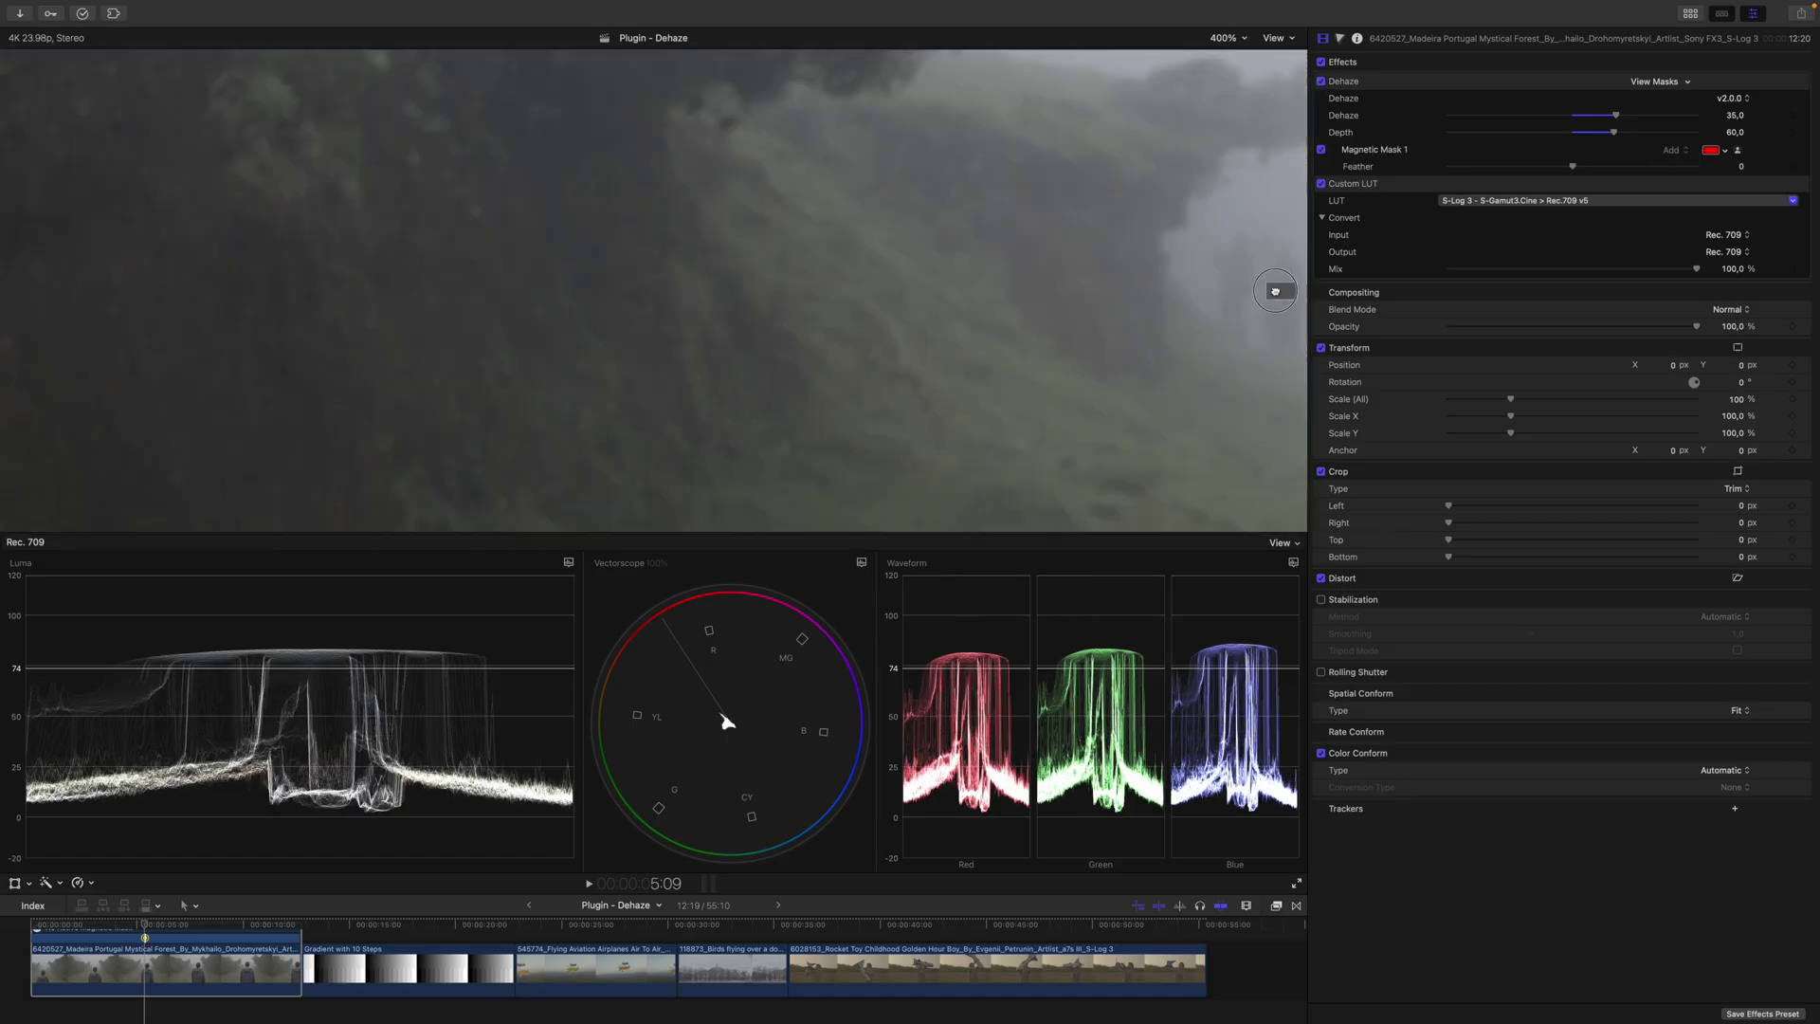
left_click_drag(1098, 85, 1096, 91)
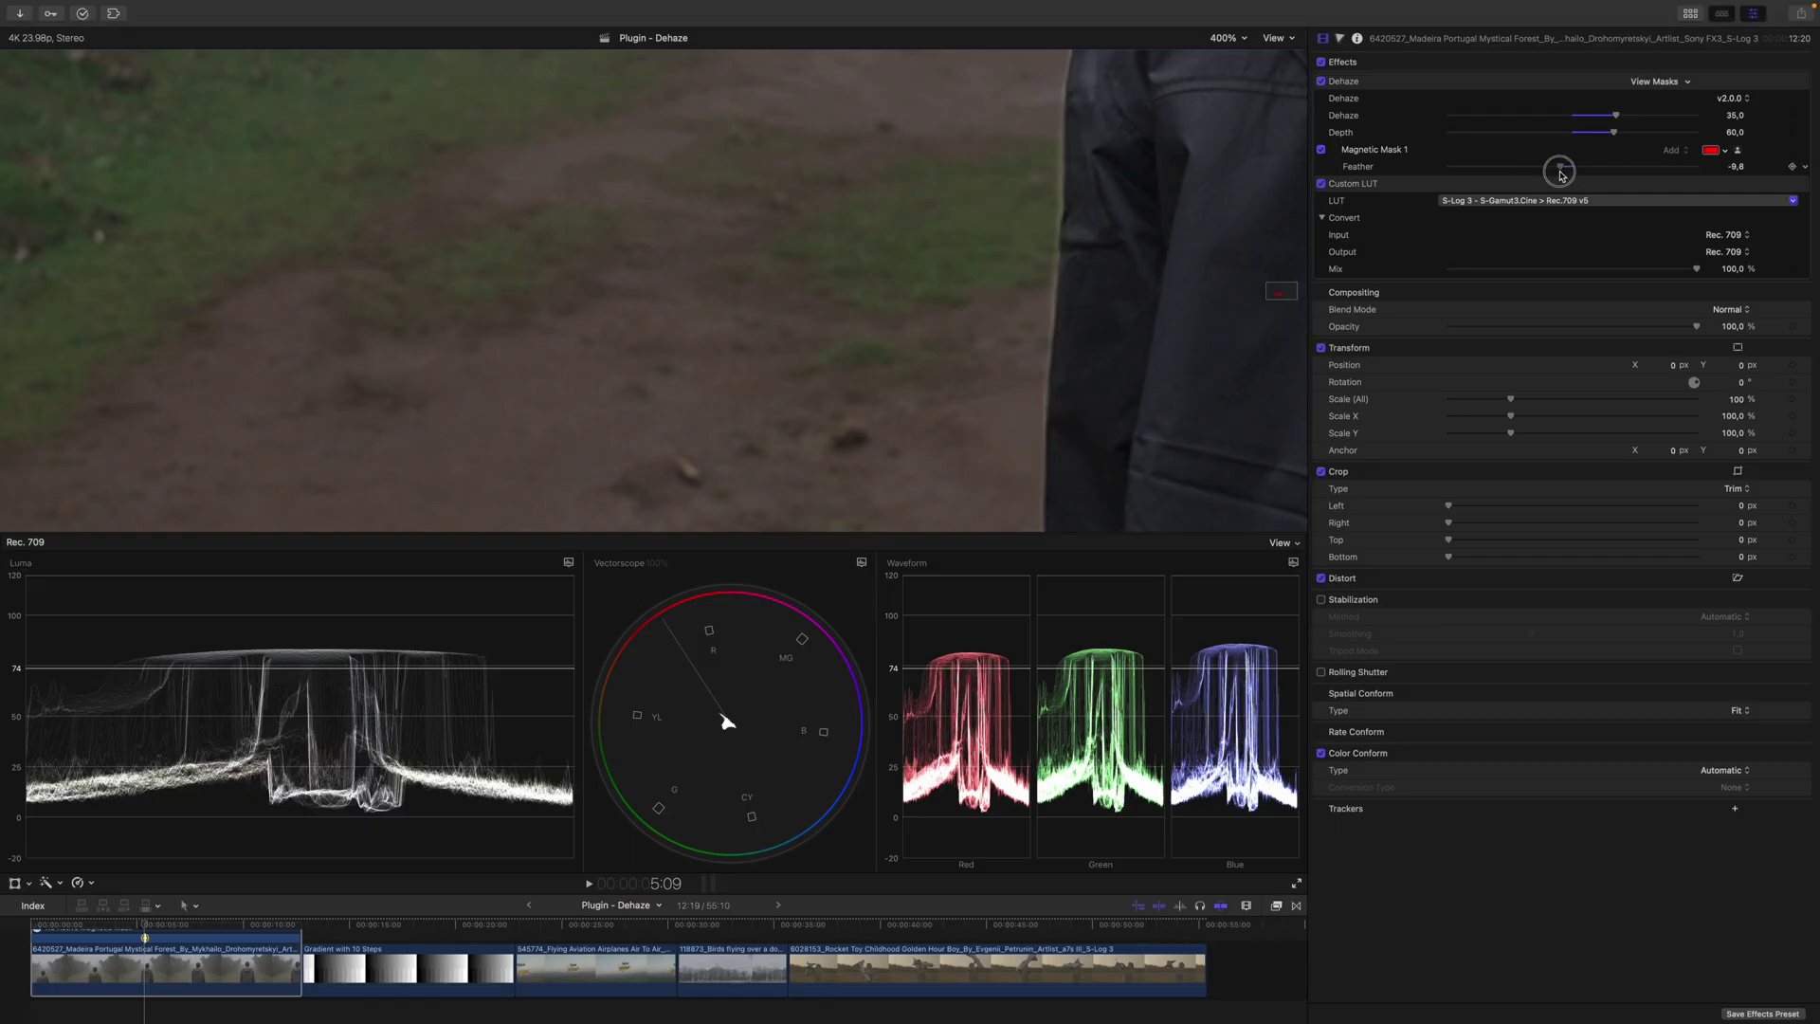
Pull Magnetic Mask 1 Feather strongly negative and enter -150.
left_click_drag(1575, 168, 1445, 183)
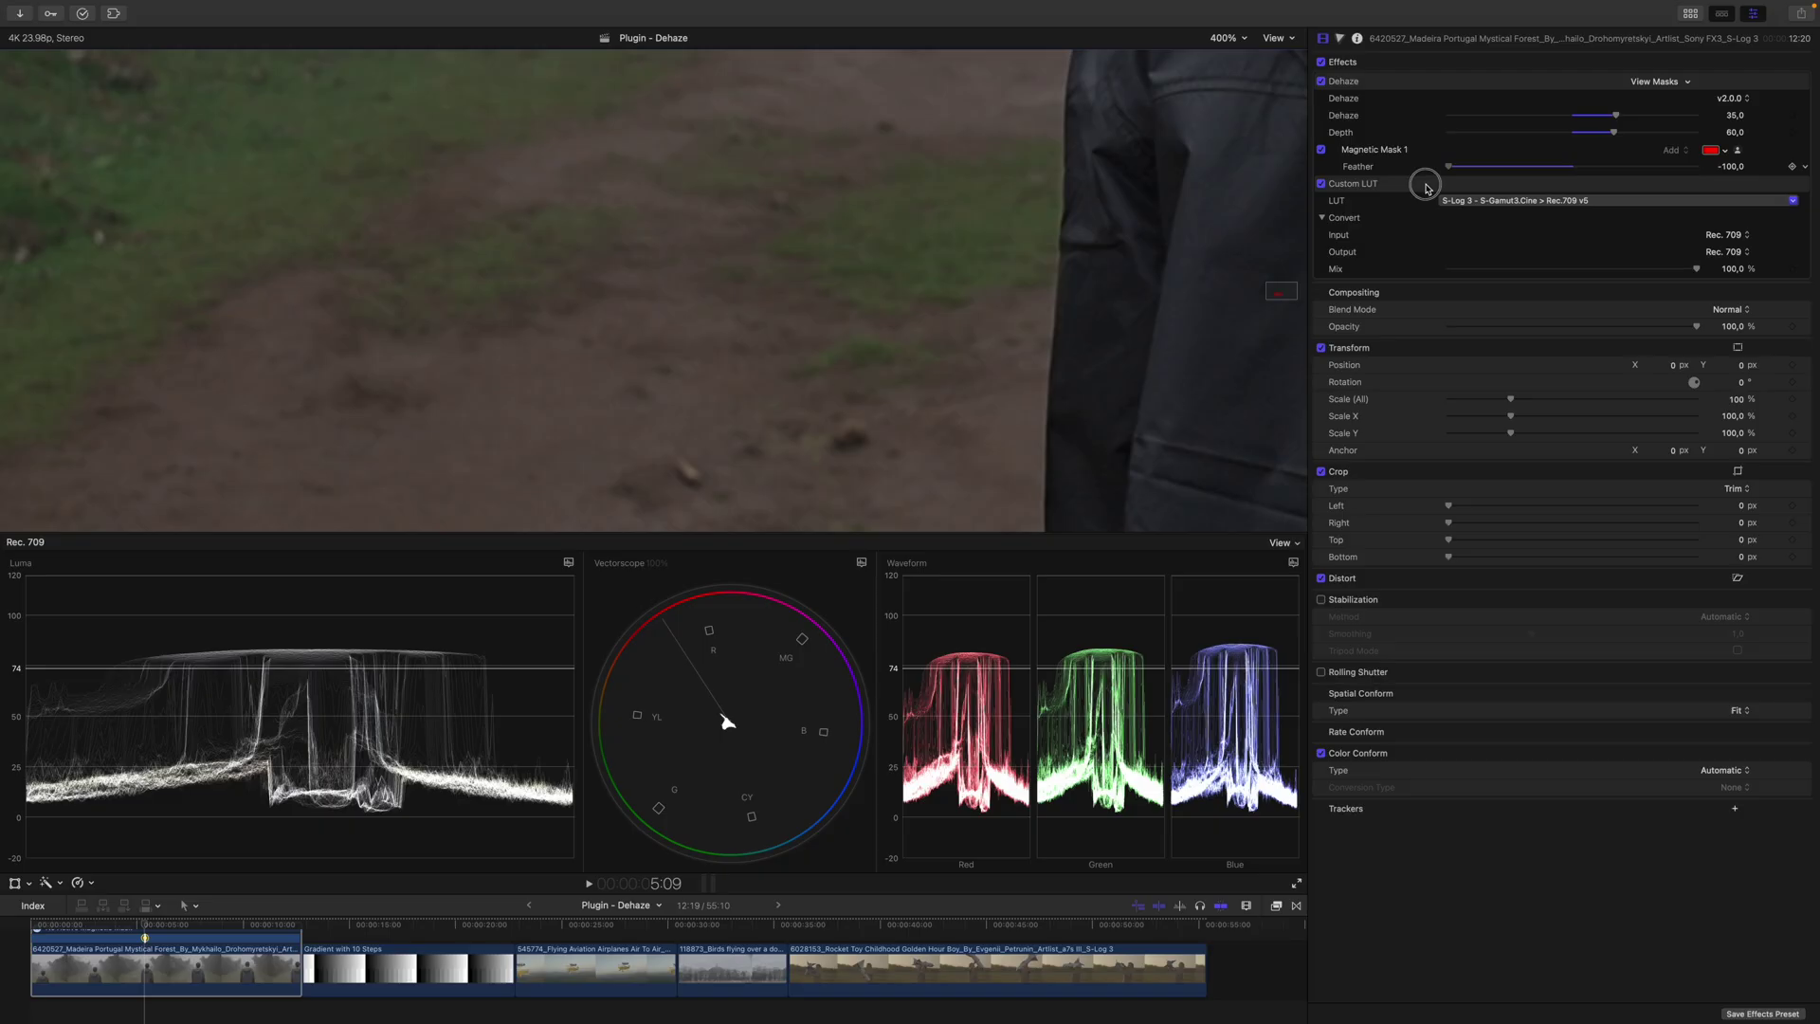
left_click_drag(1738, 167, 1727, 167)
double_click(1730, 169)
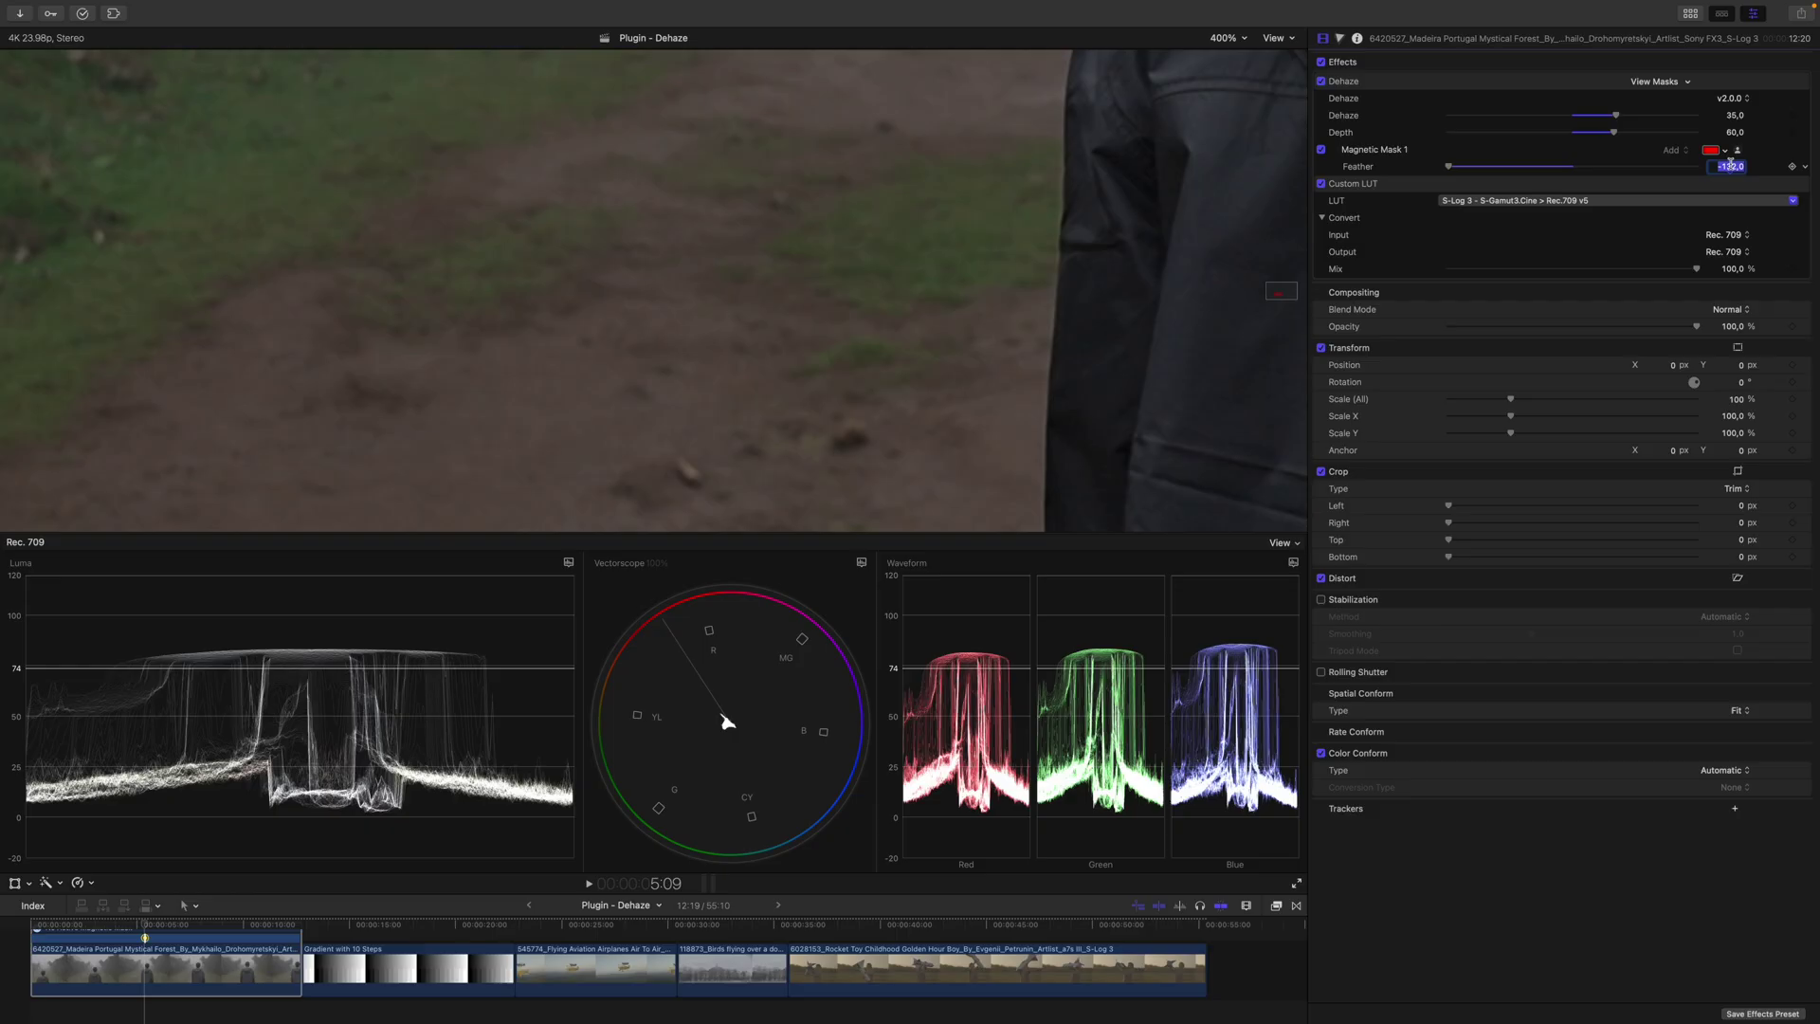
type("-")
key("shift+z")
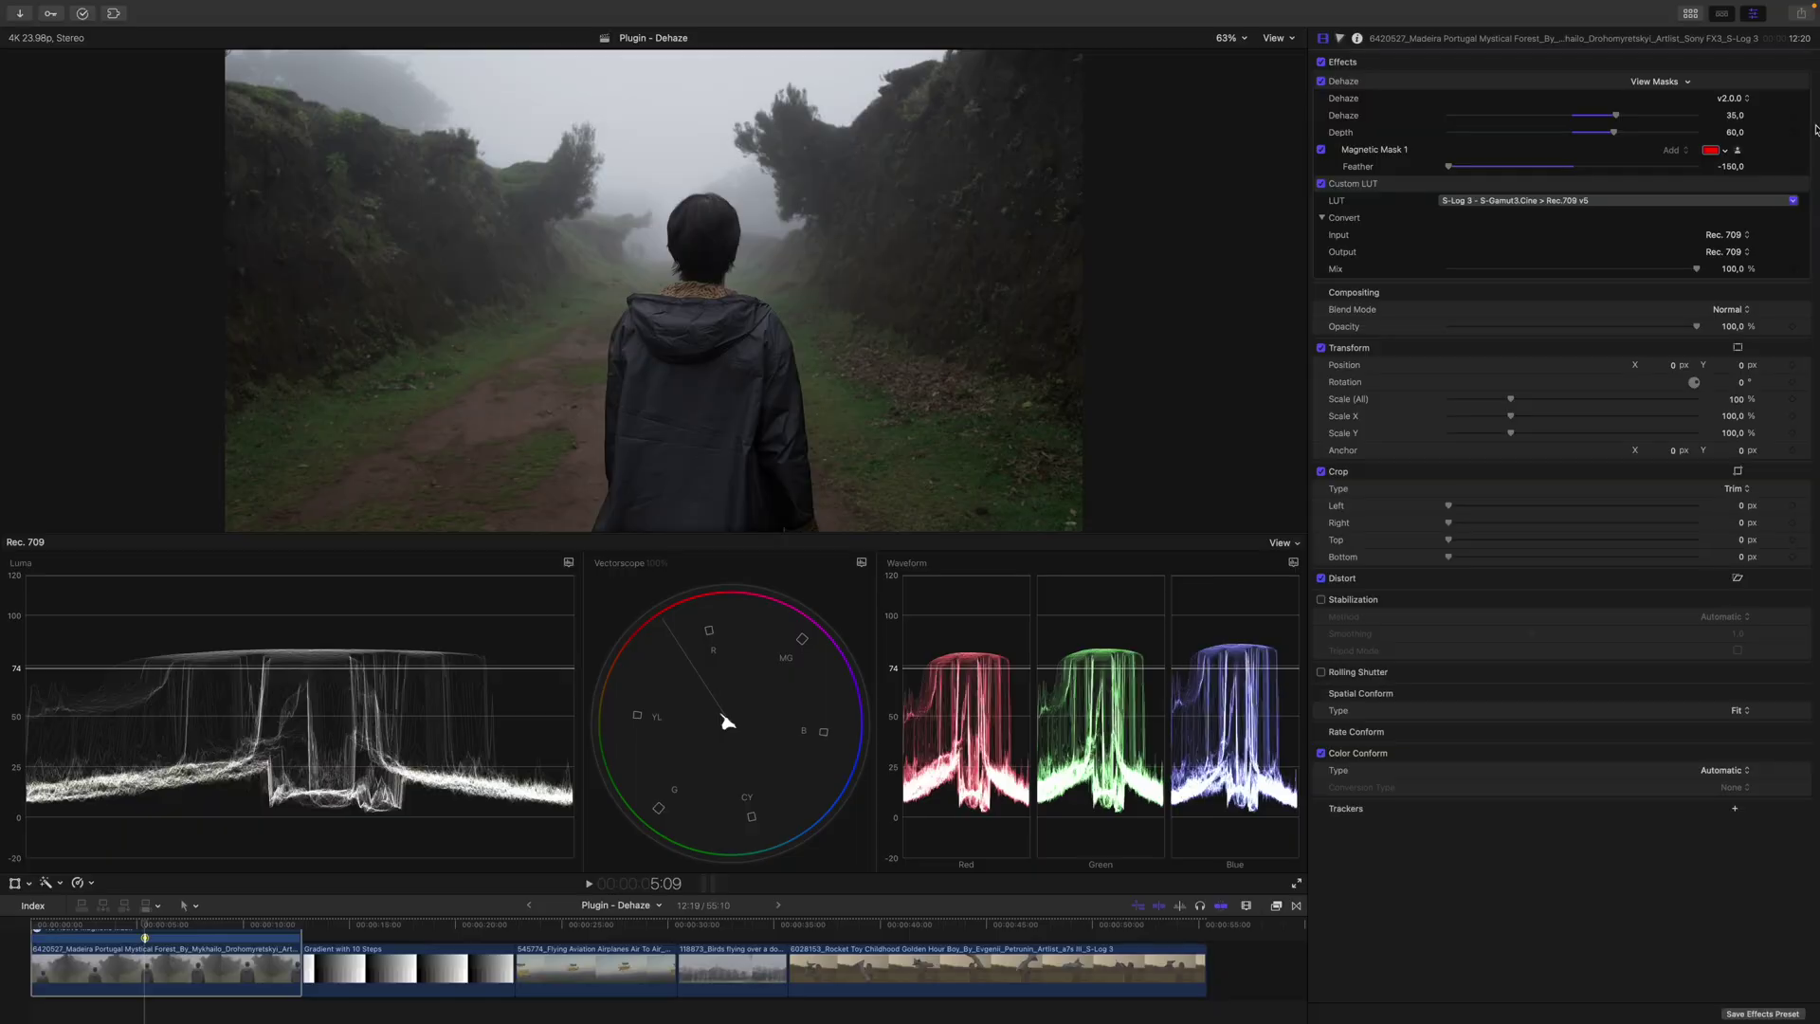
Reset the Dehaze amount and Depth, then drag Dehaze negative to add haze.
left_click(1806, 115)
left_click(1758, 122)
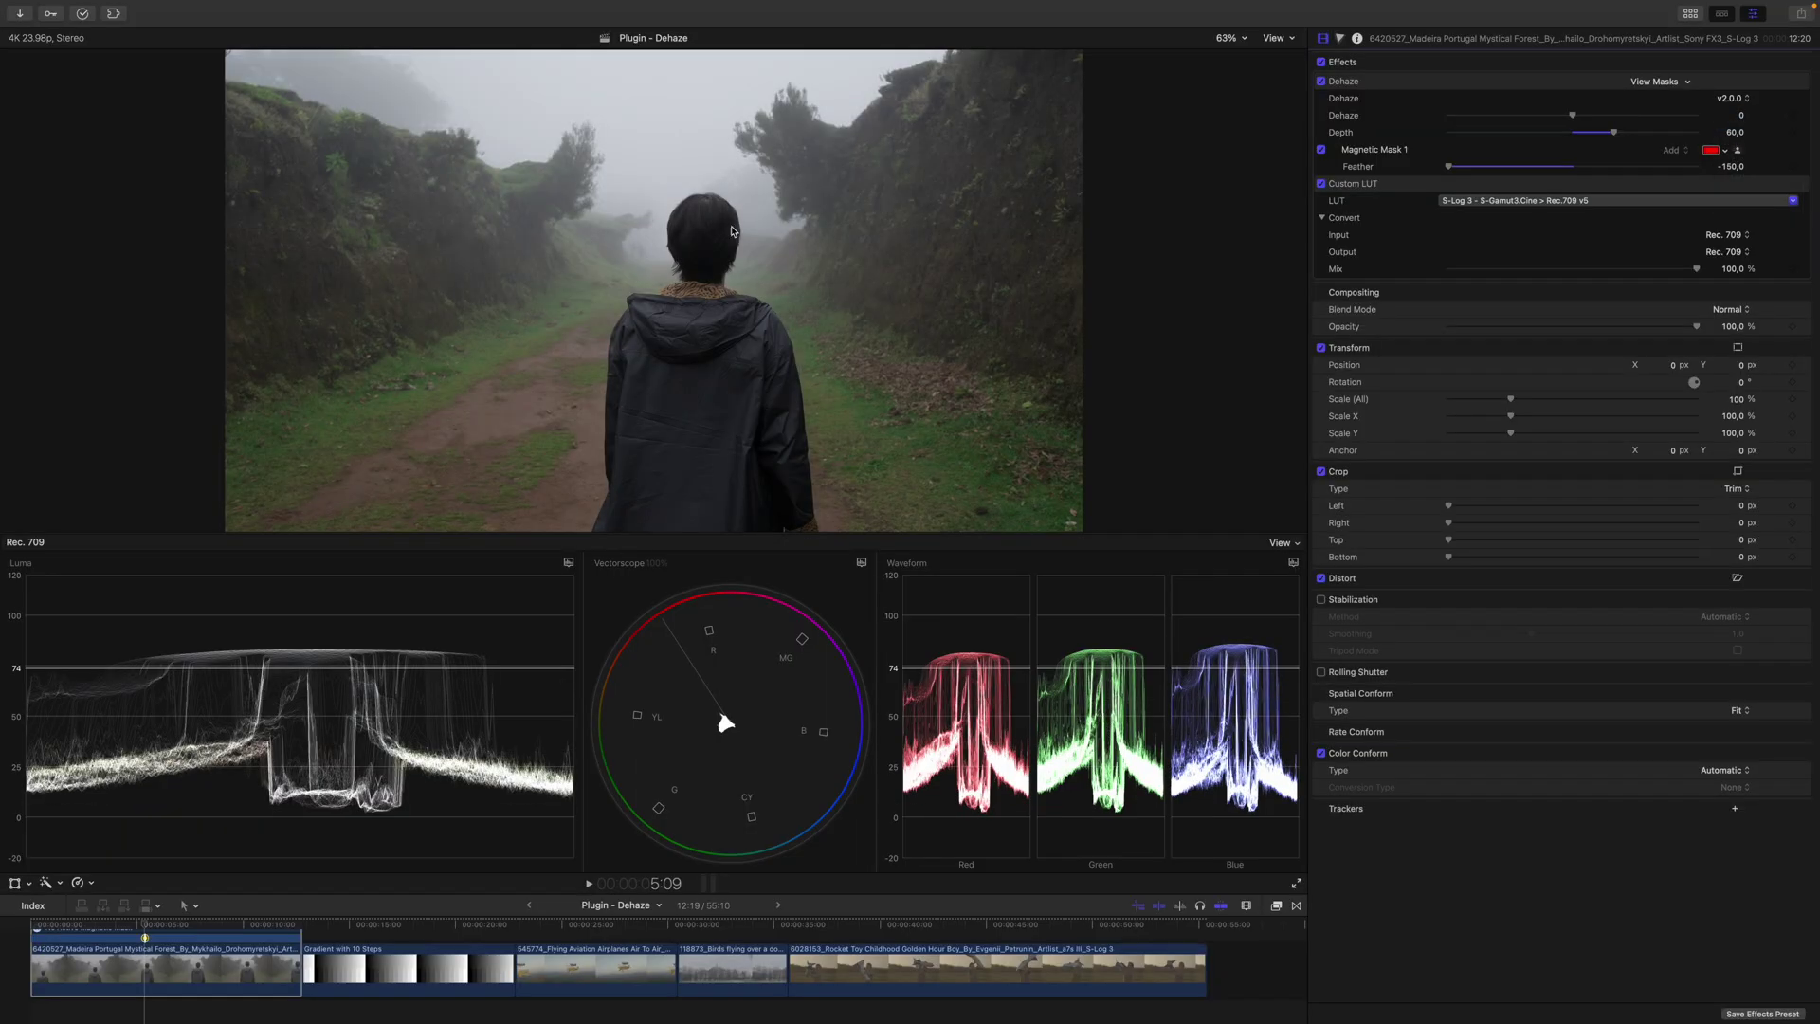
left_click(1738, 132)
left_click(1809, 137)
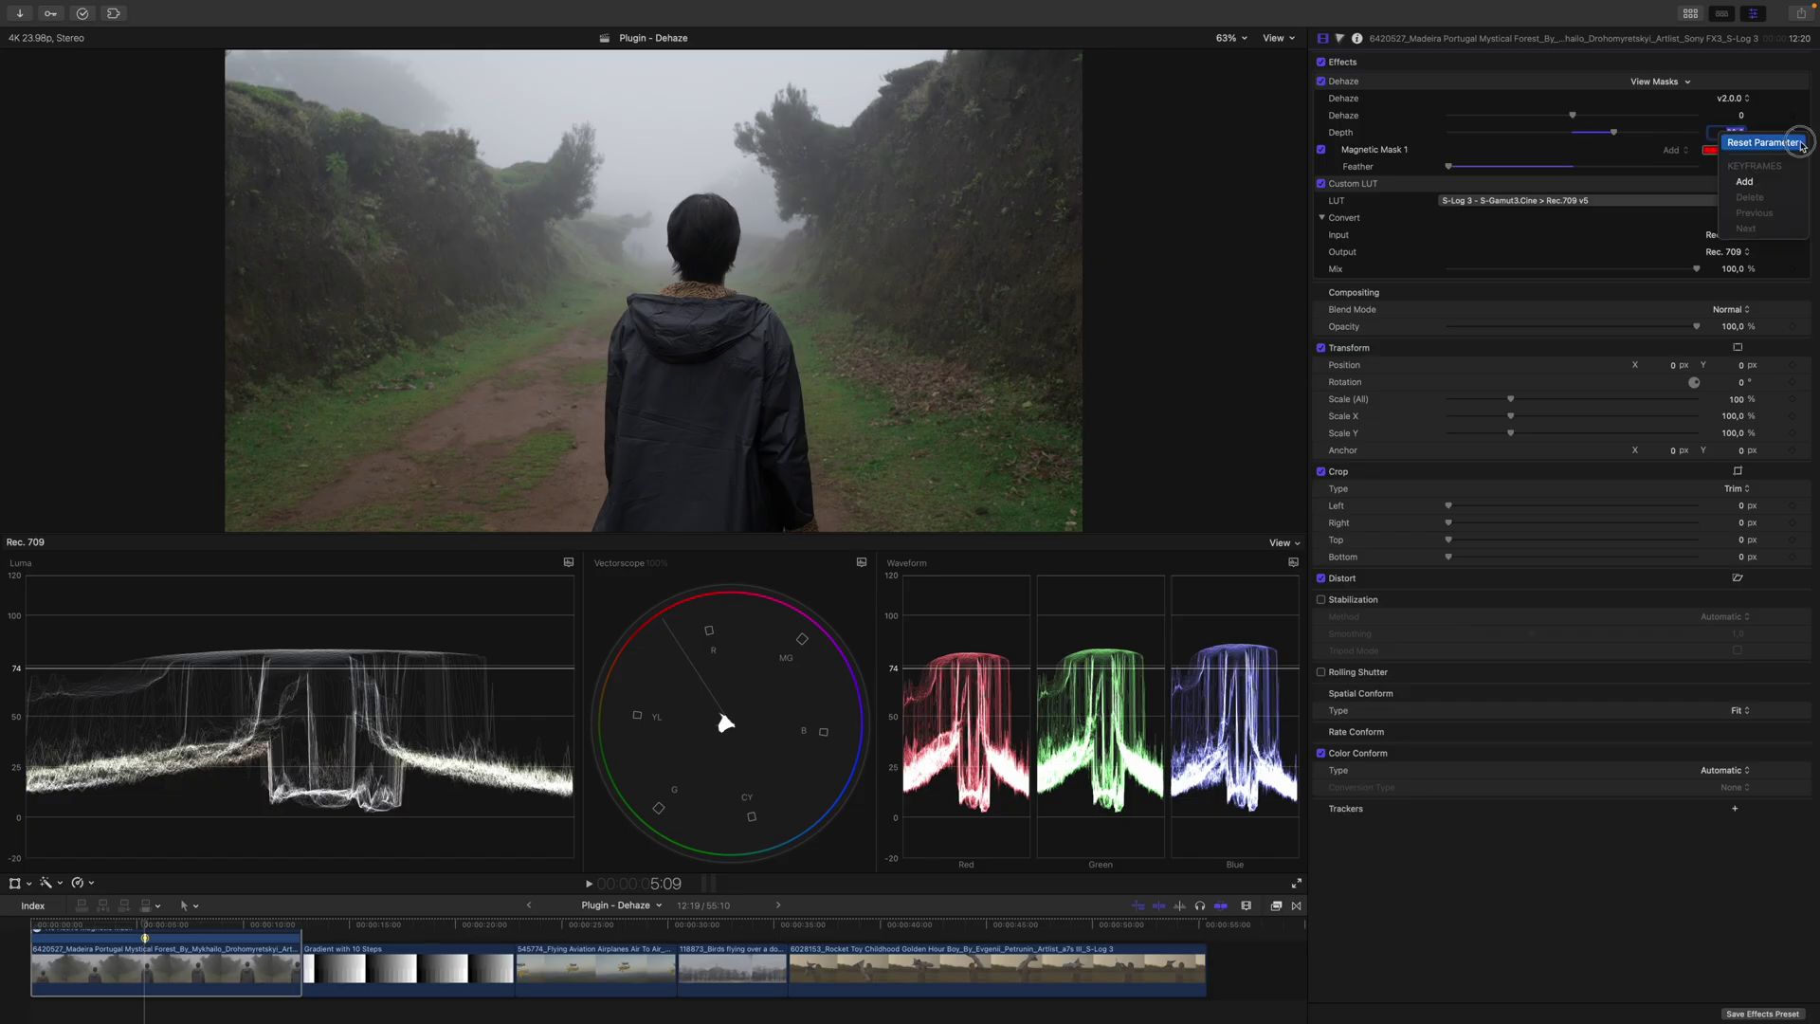
left_click(1575, 118)
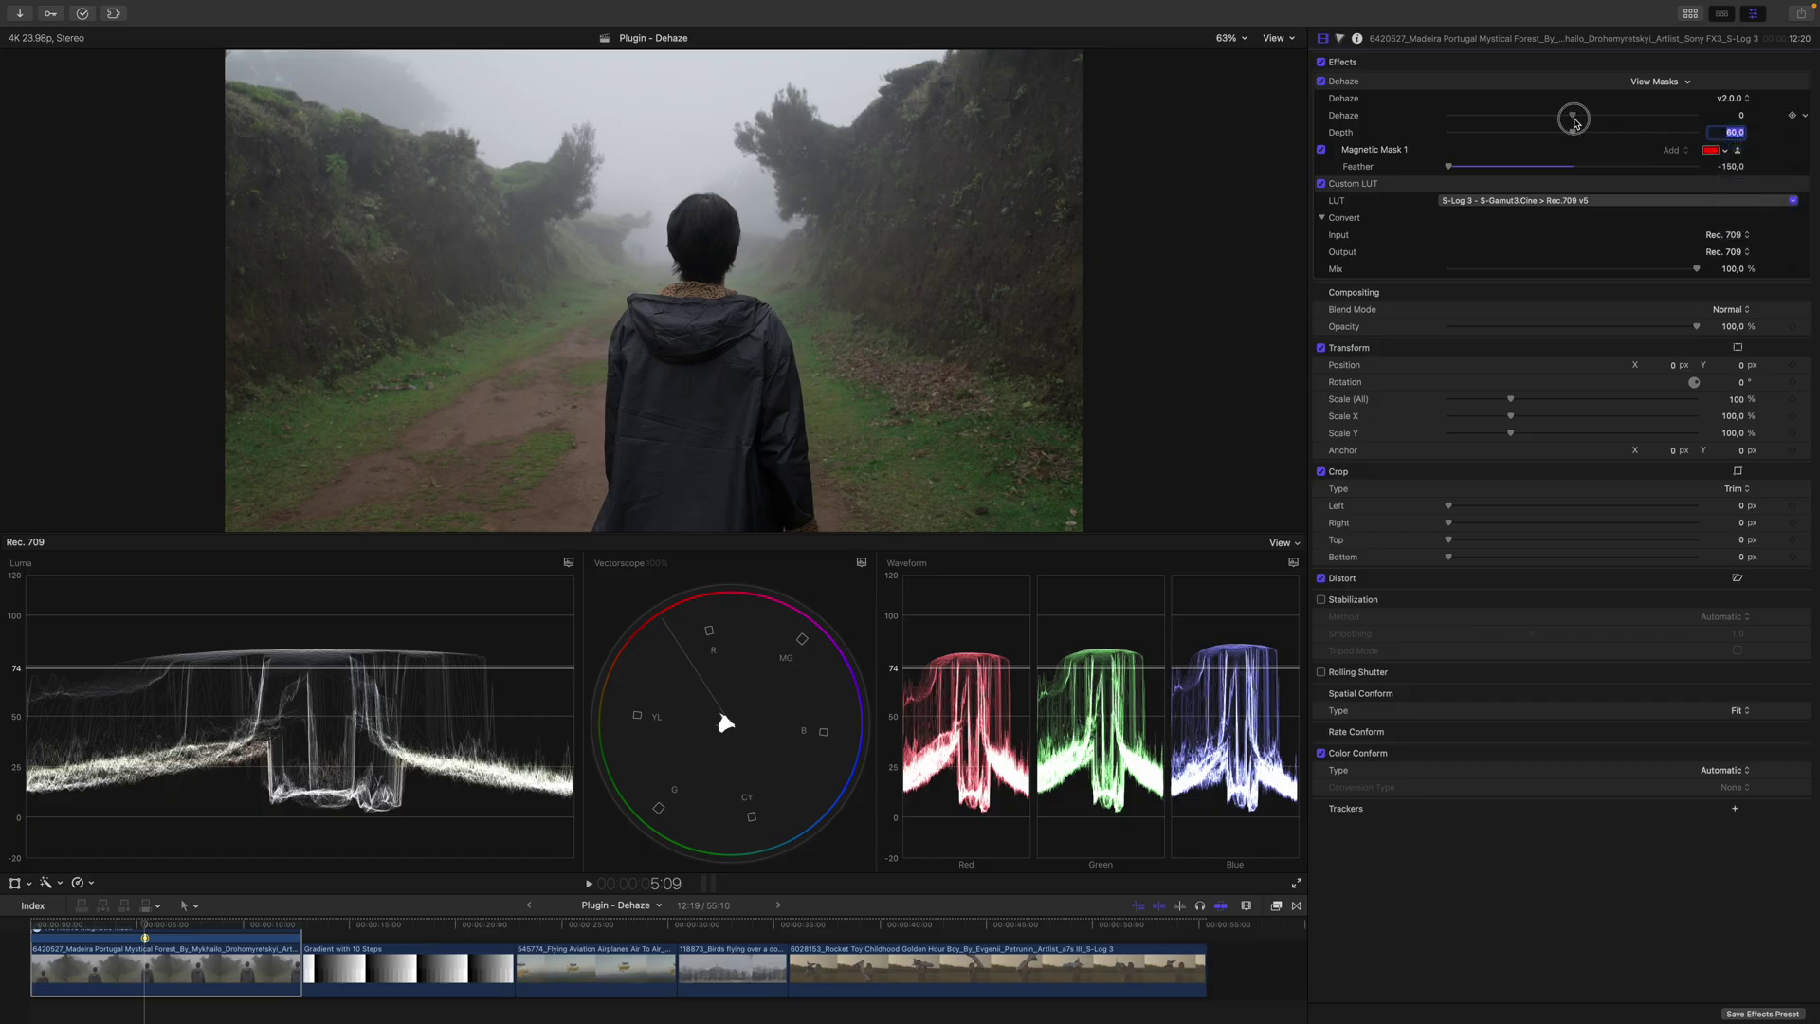
mouse_move(1574, 117)
left_mouse_down()
mouse_move(1534, 151)
mouse_move(1554, 148)
mouse_move(1483, 166)
left_mouse_up()
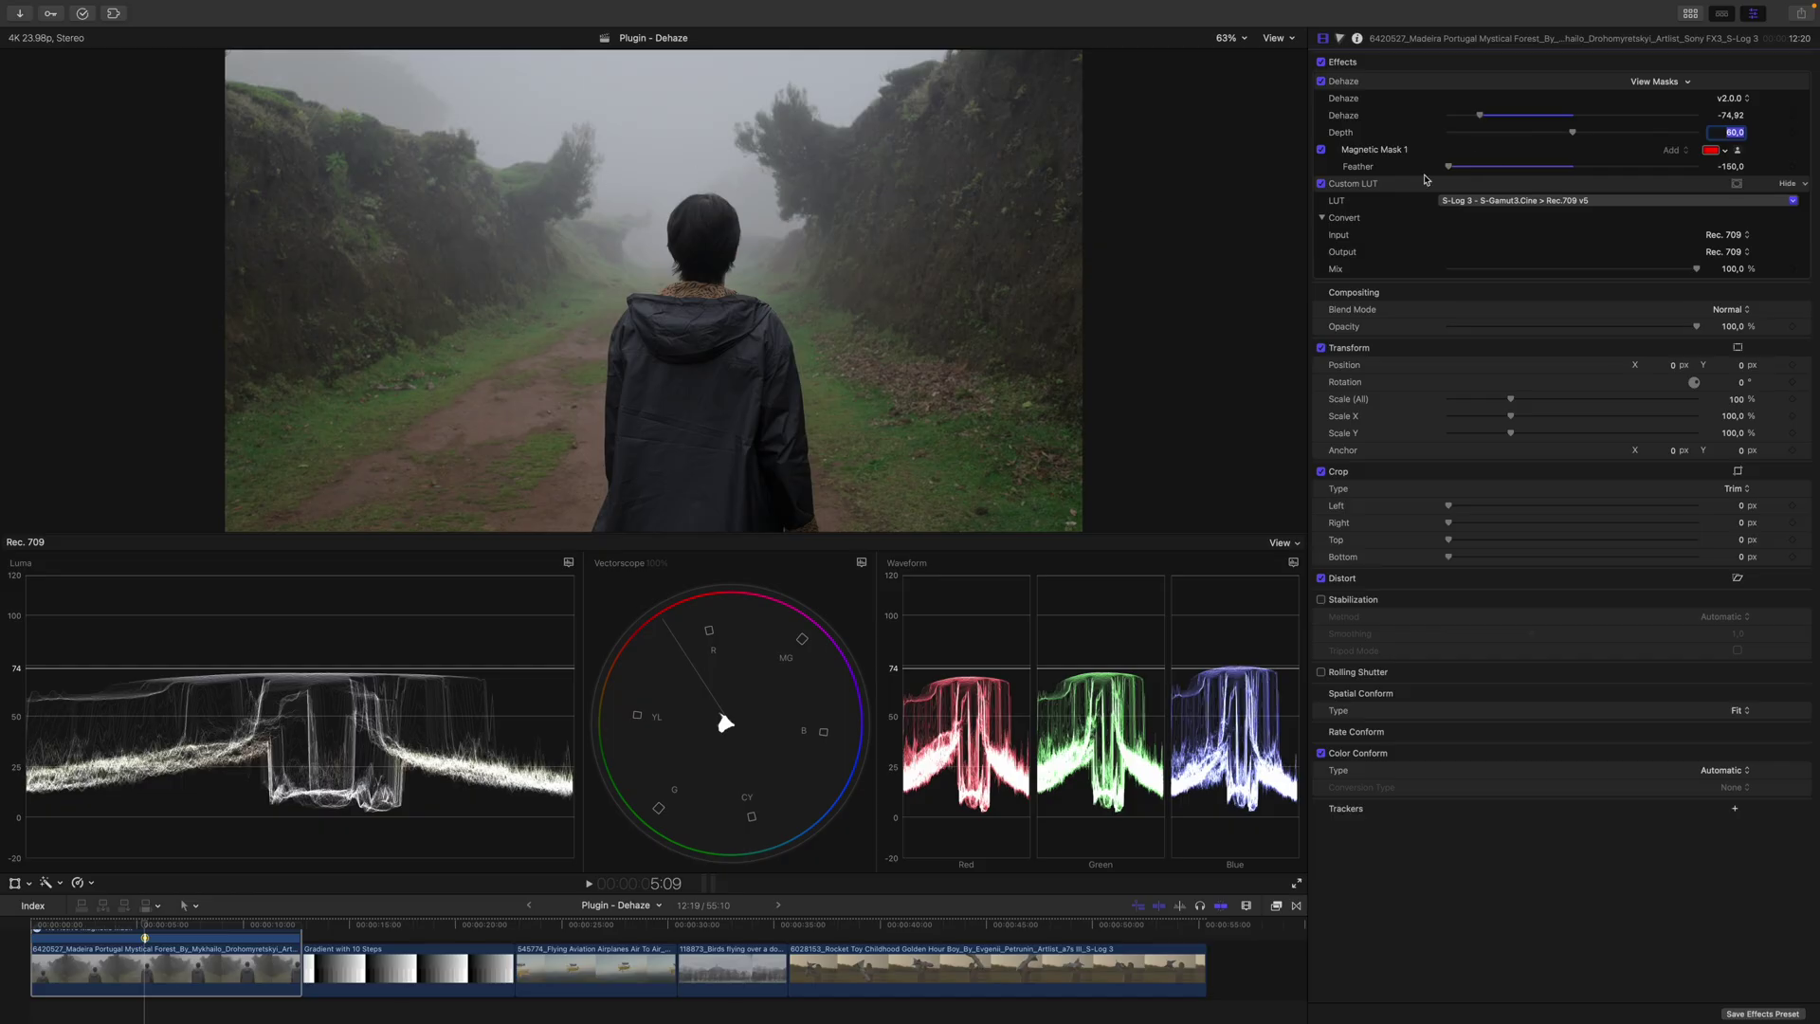
Set Depth to 40 and raise Dehaze back to about -38.
left_click_drag(1574, 132, 1576, 146)
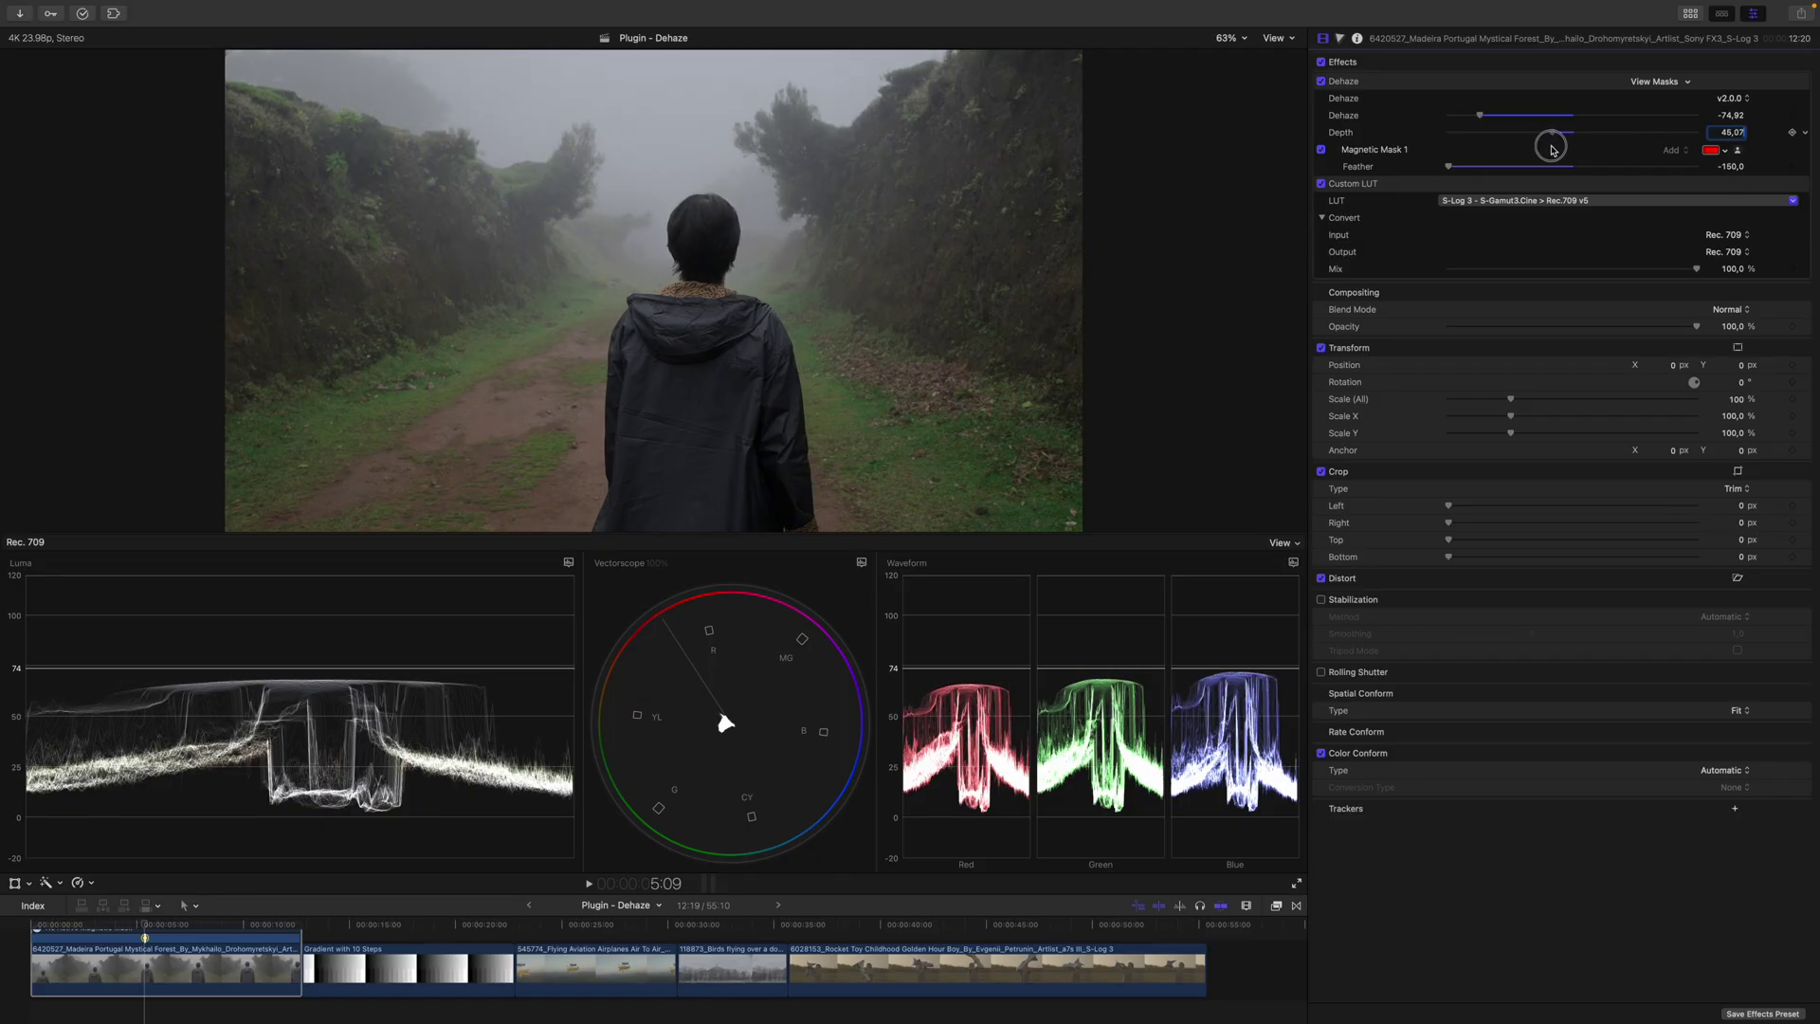
left_click_drag(1576, 147, 1529, 153)
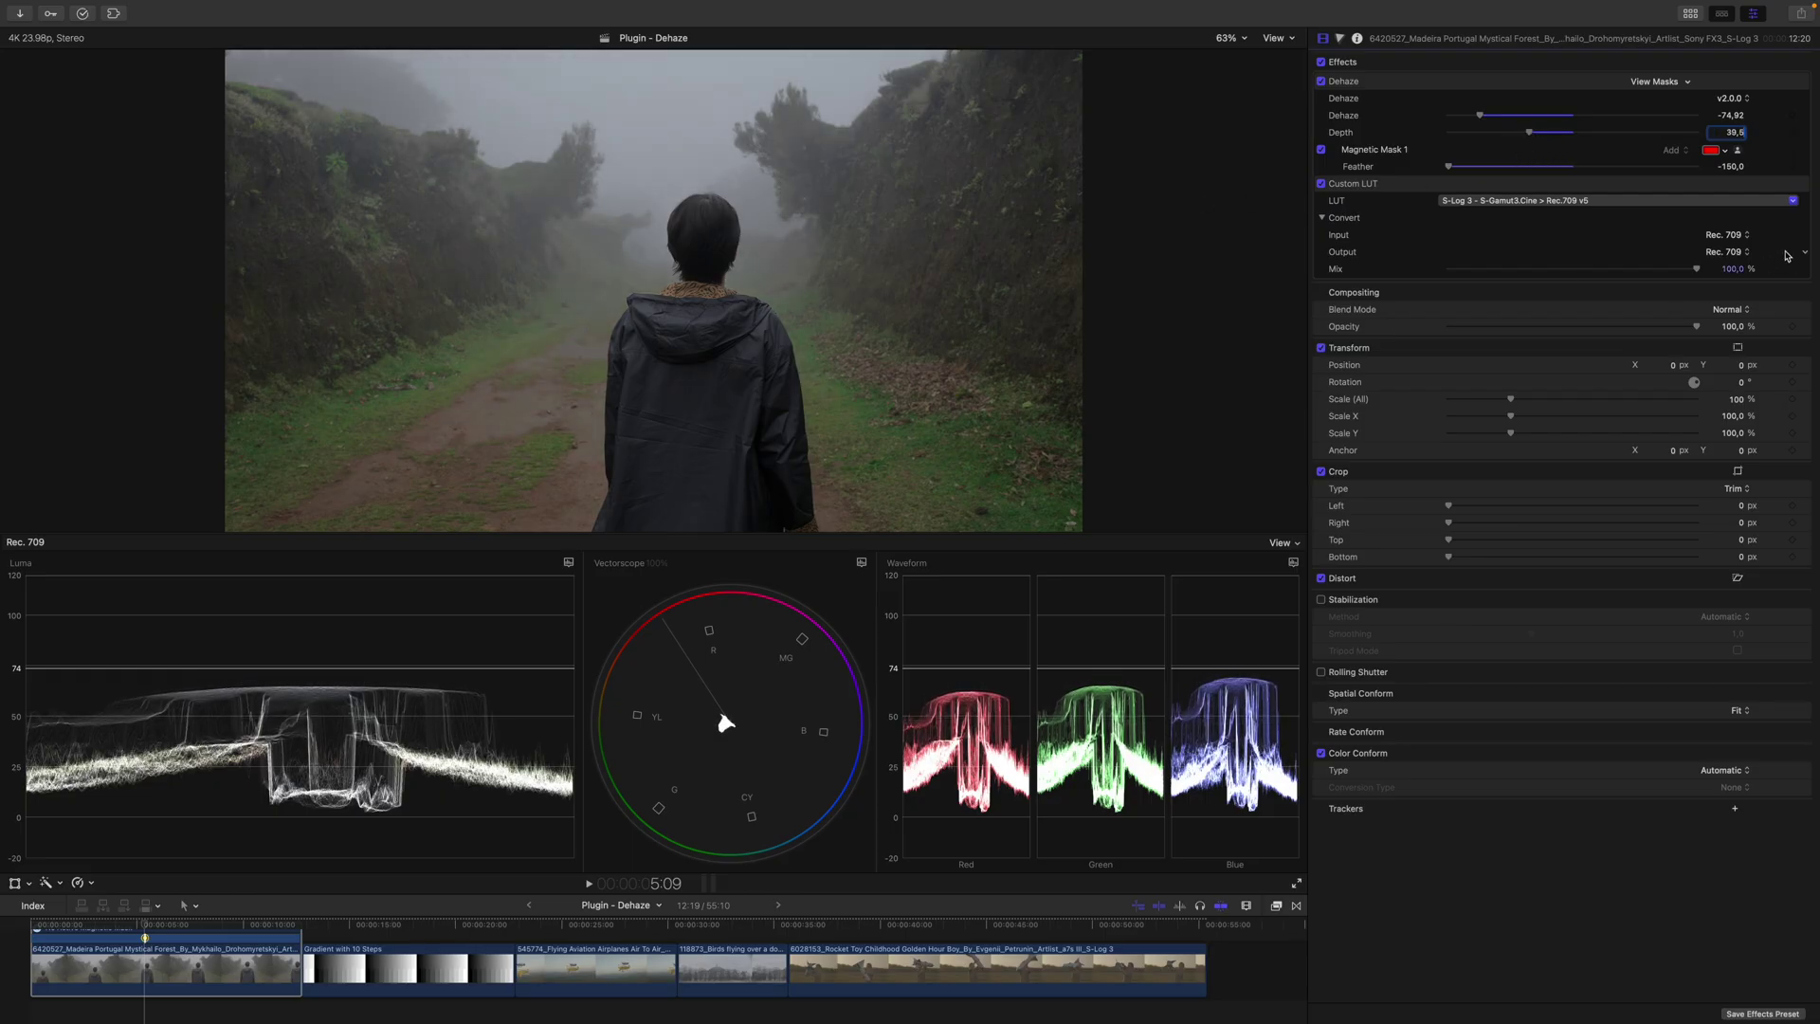
type("20")
key("Return")
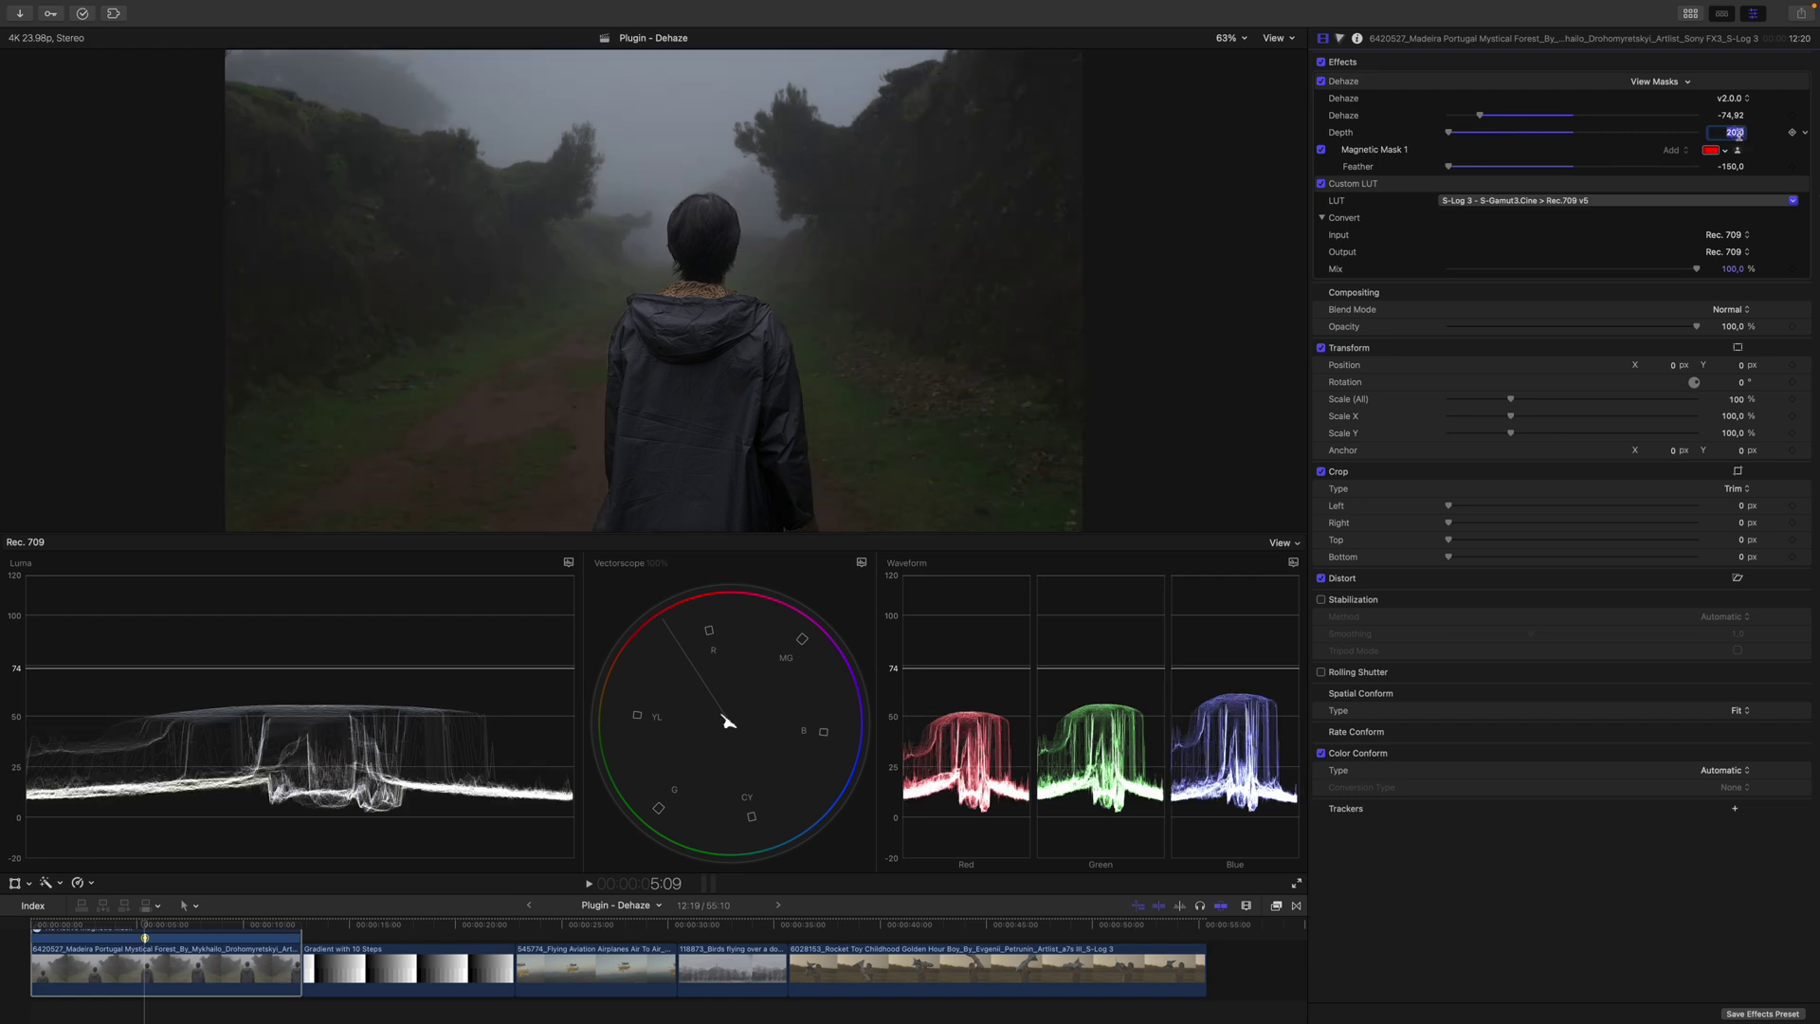
key("Return")
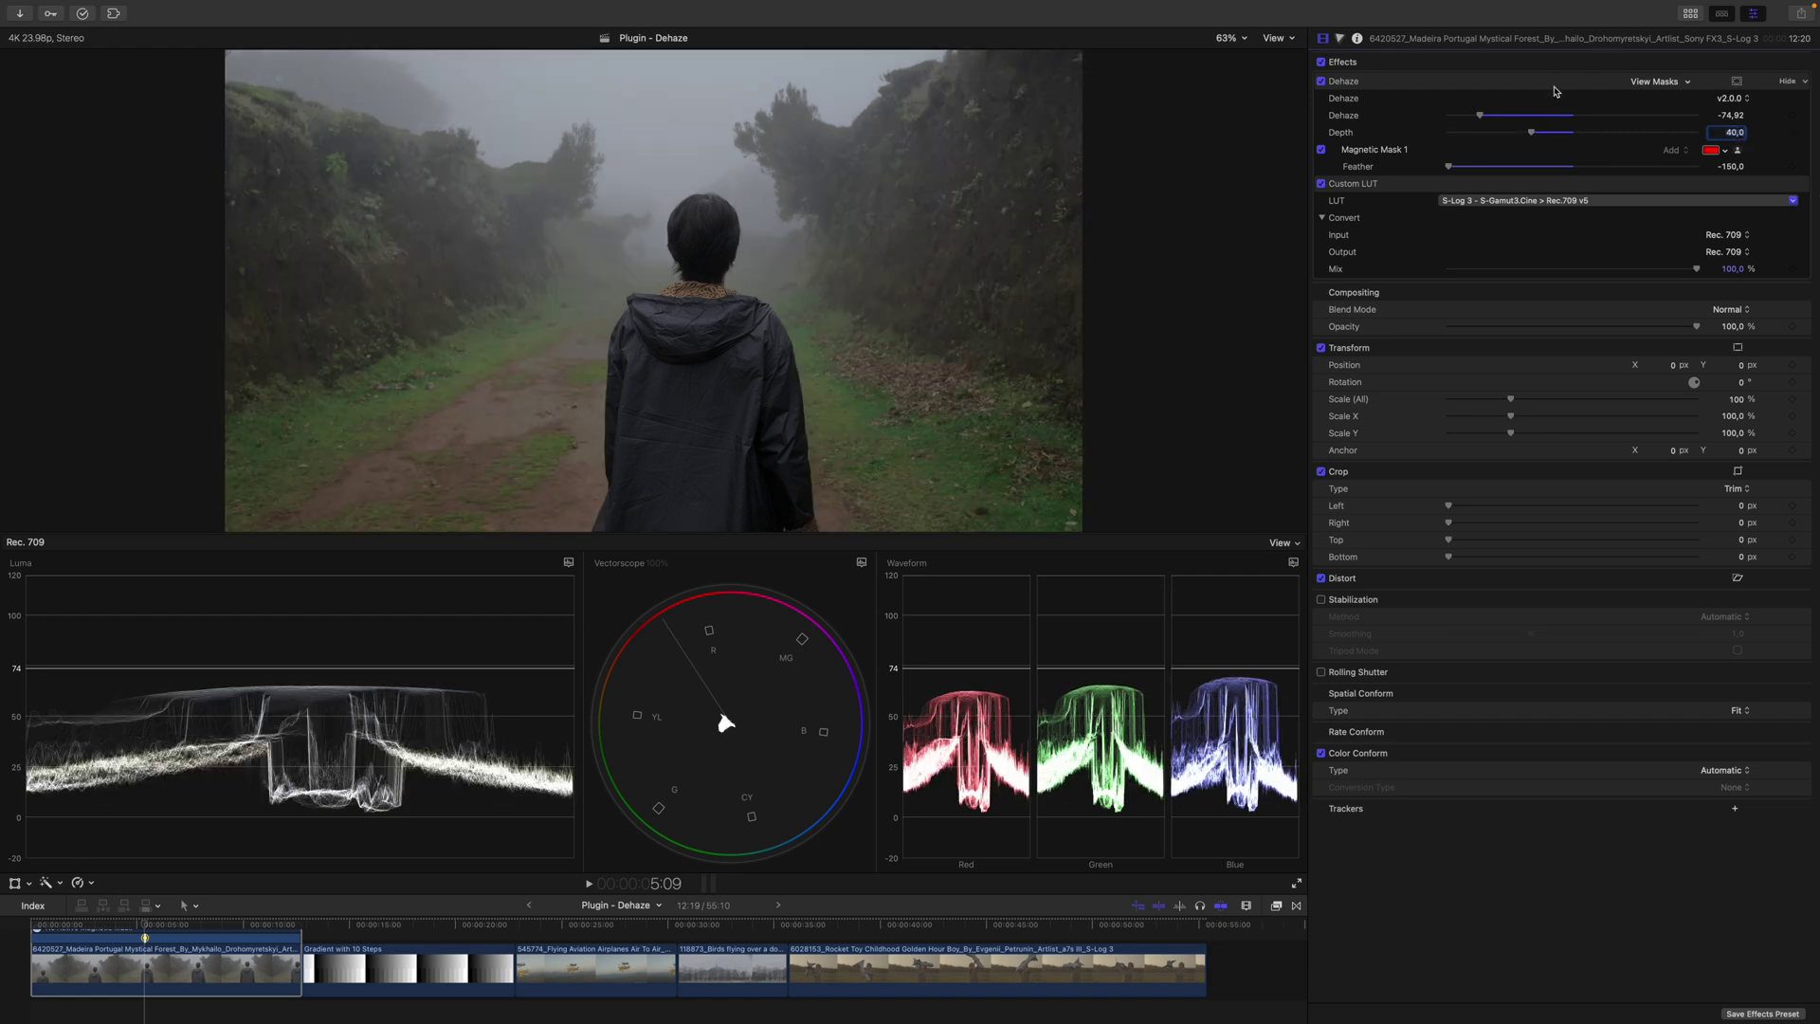
mouse_move(1479, 116)
left_click_drag(1480, 118, 1527, 117)
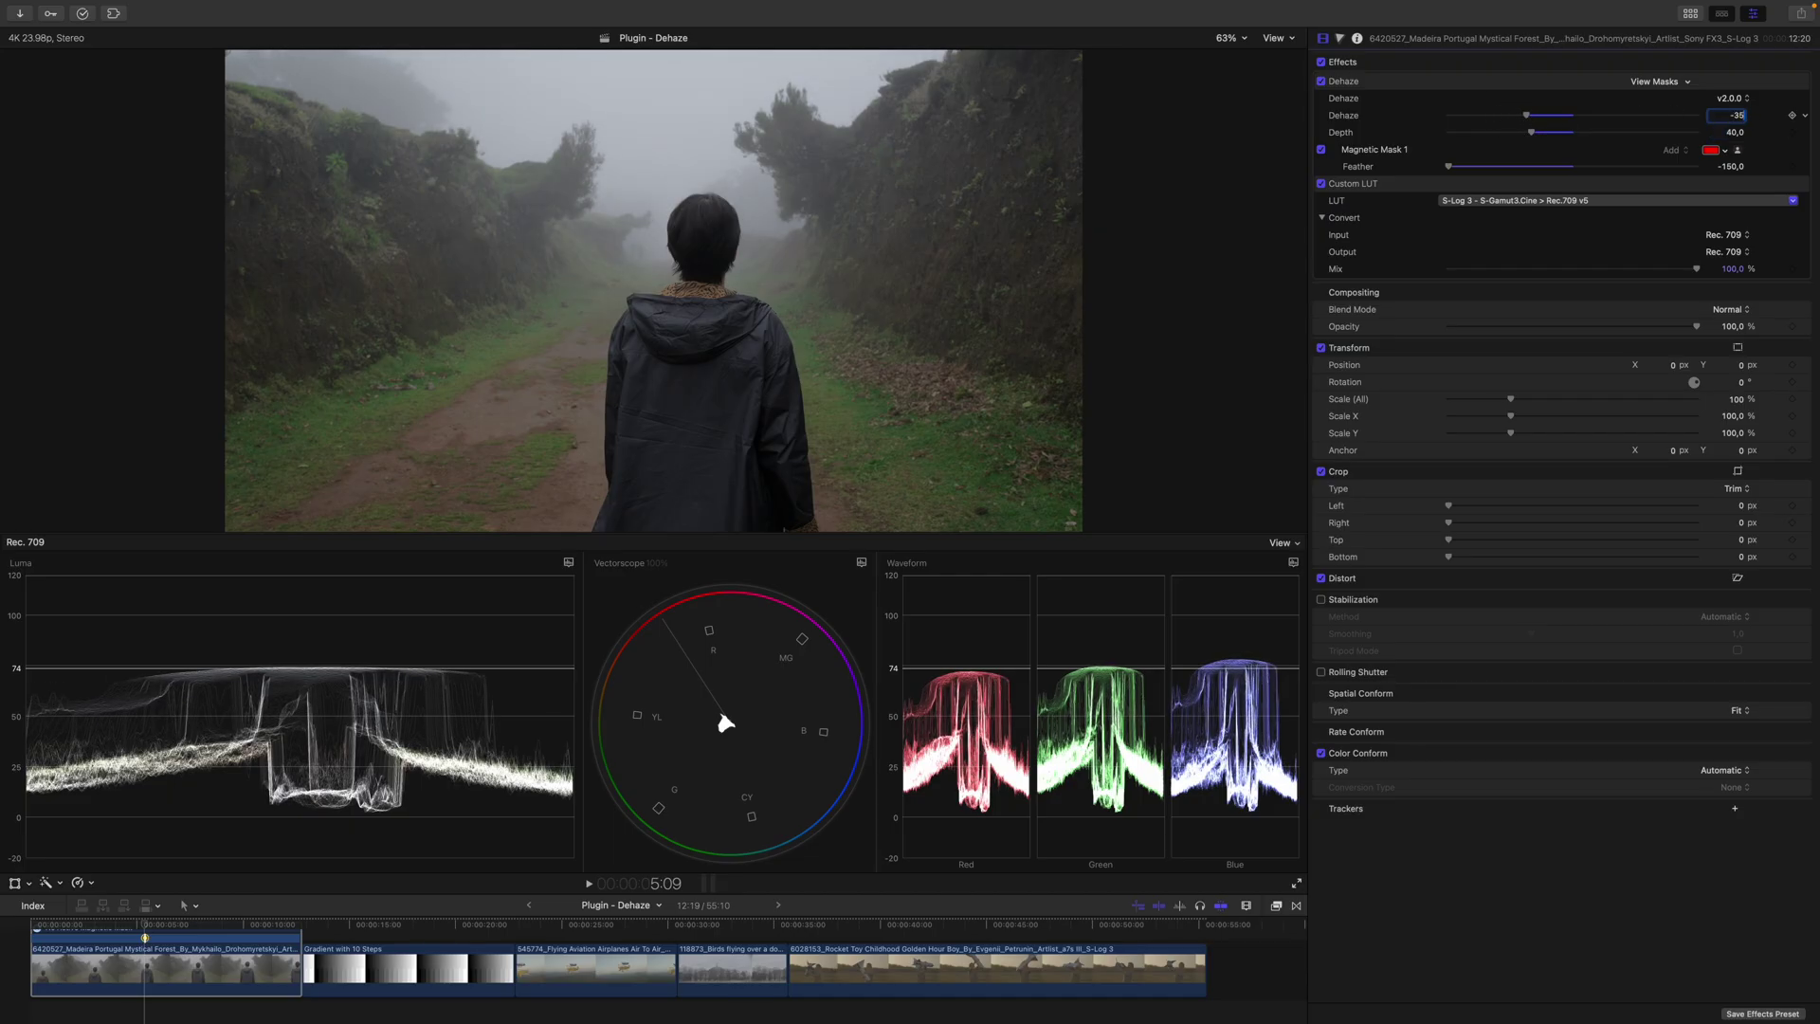
type("-38")
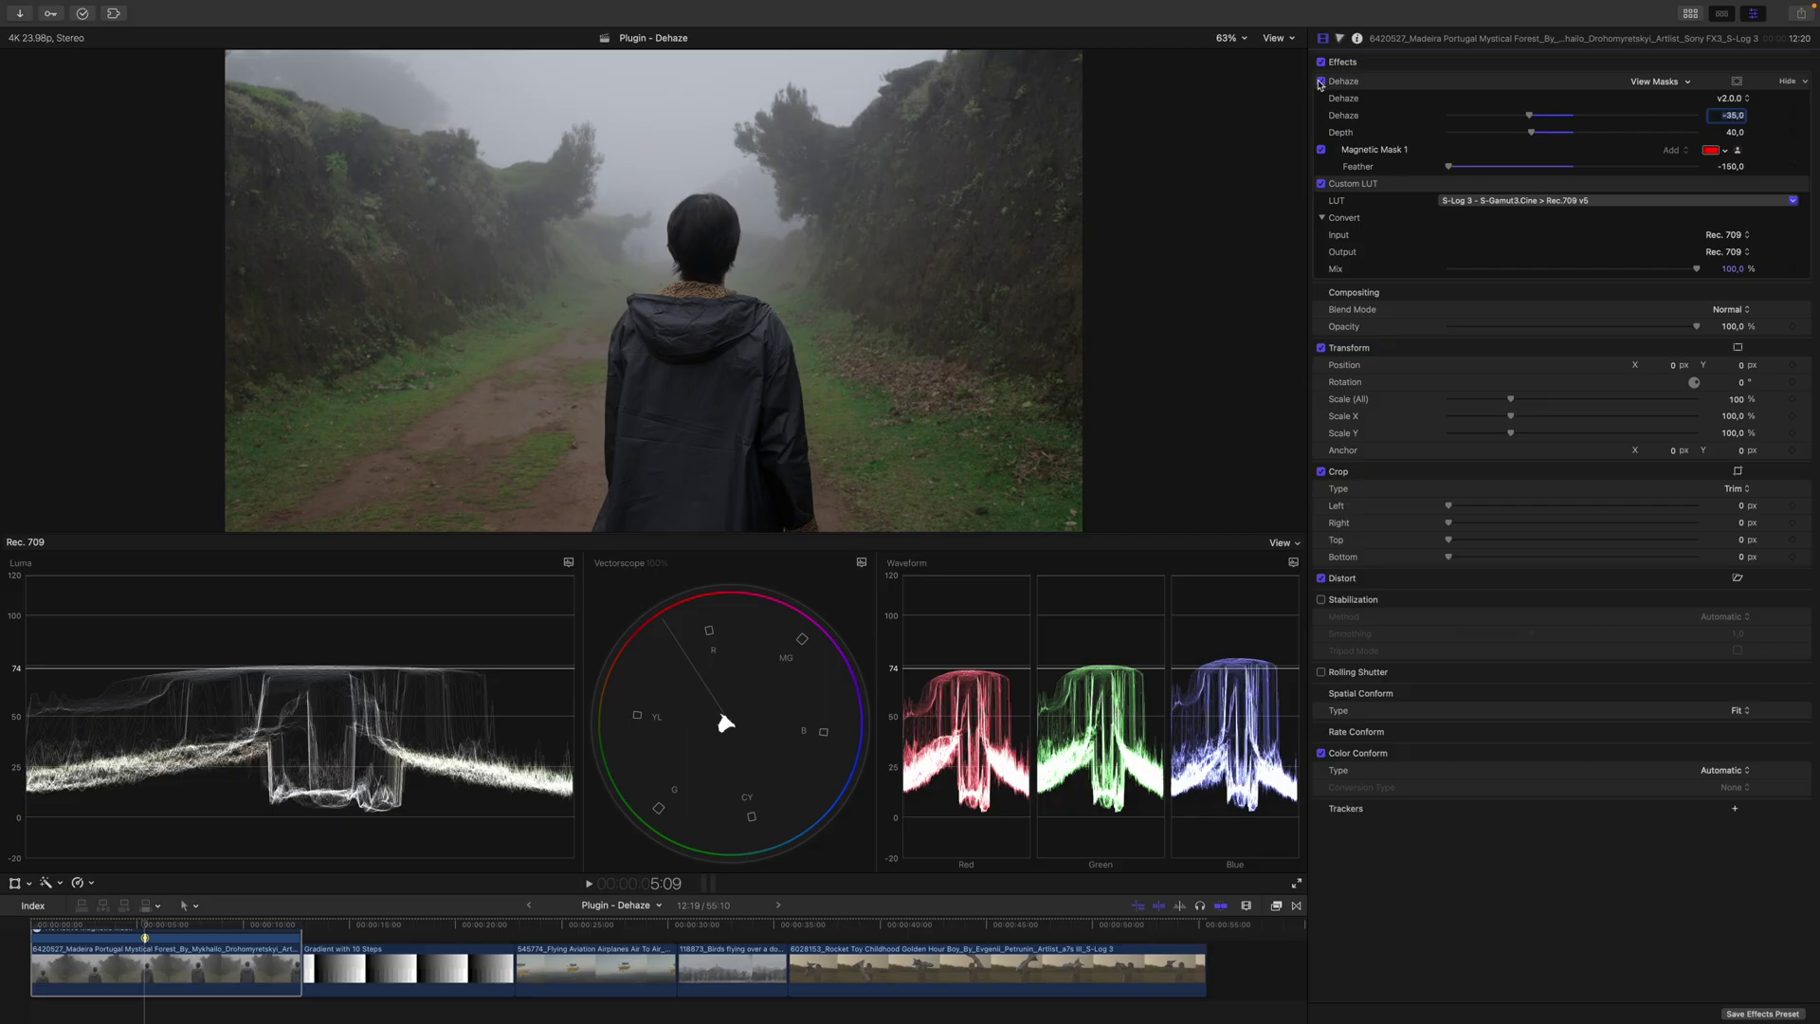
Compare the forest clip with Dehaze off and on, then select the biplane clip.
left_click(1321, 83)
left_click(1320, 82)
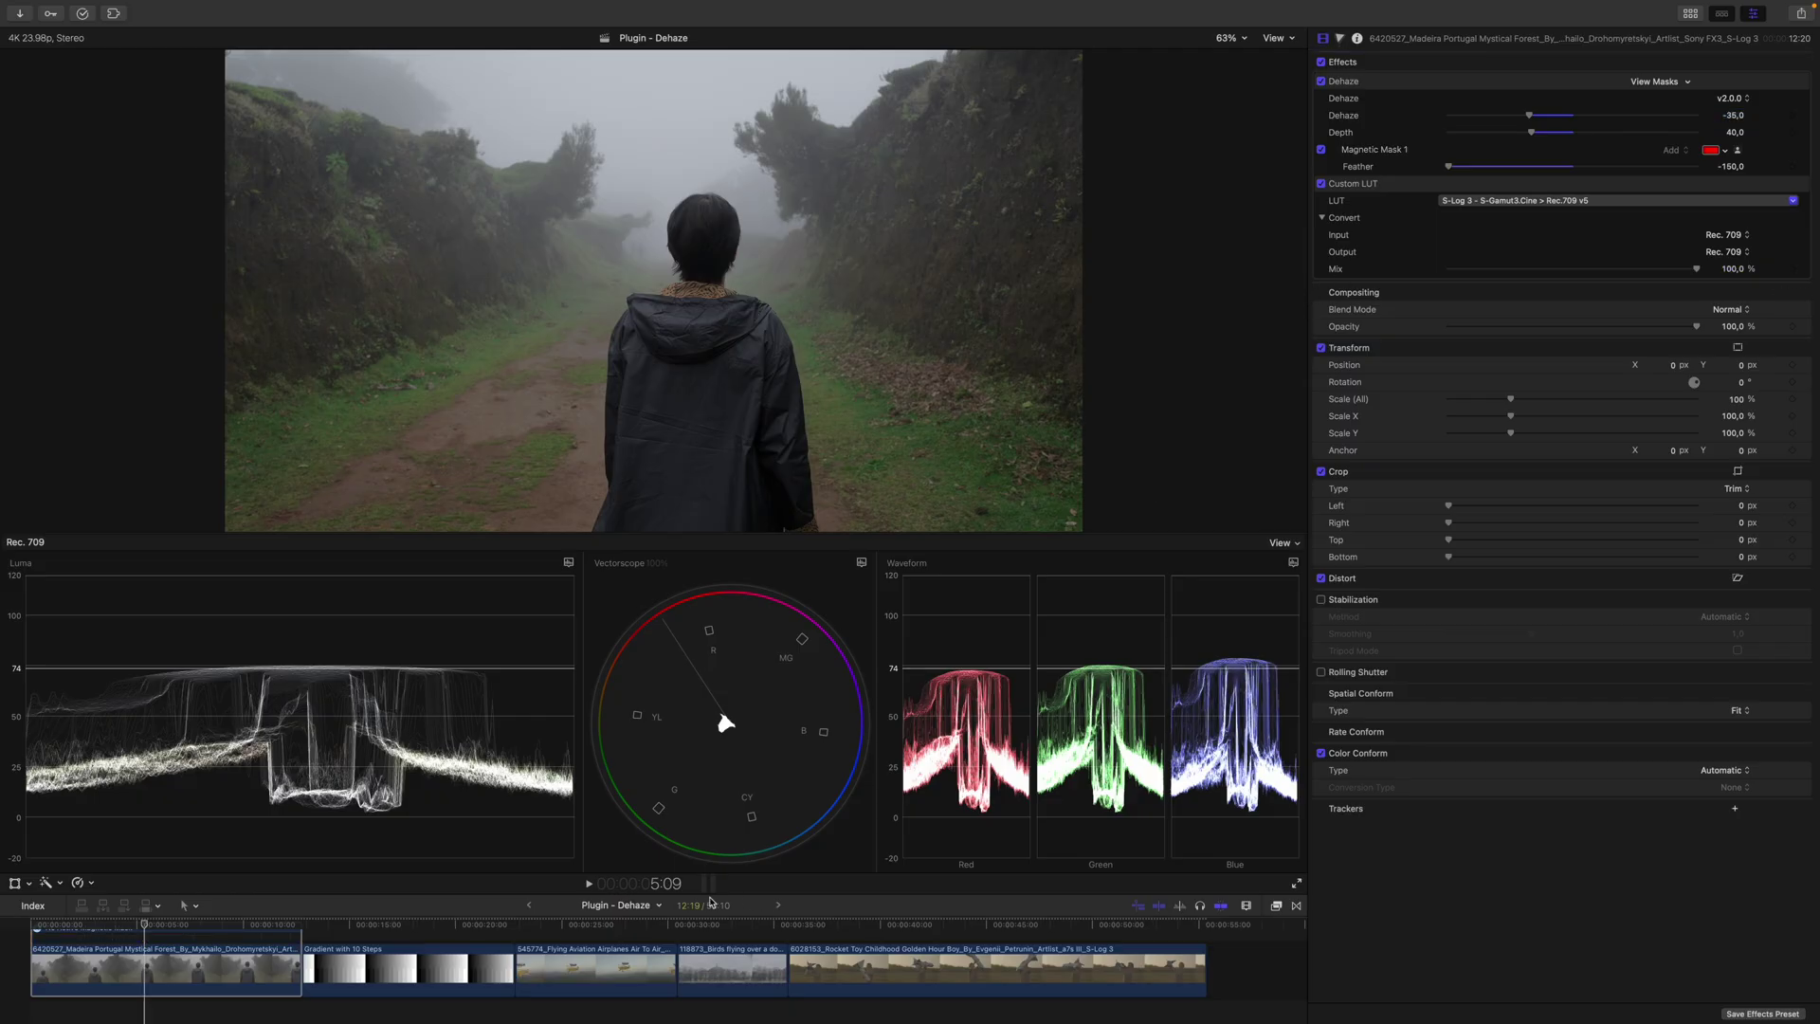
left_click(594, 967)
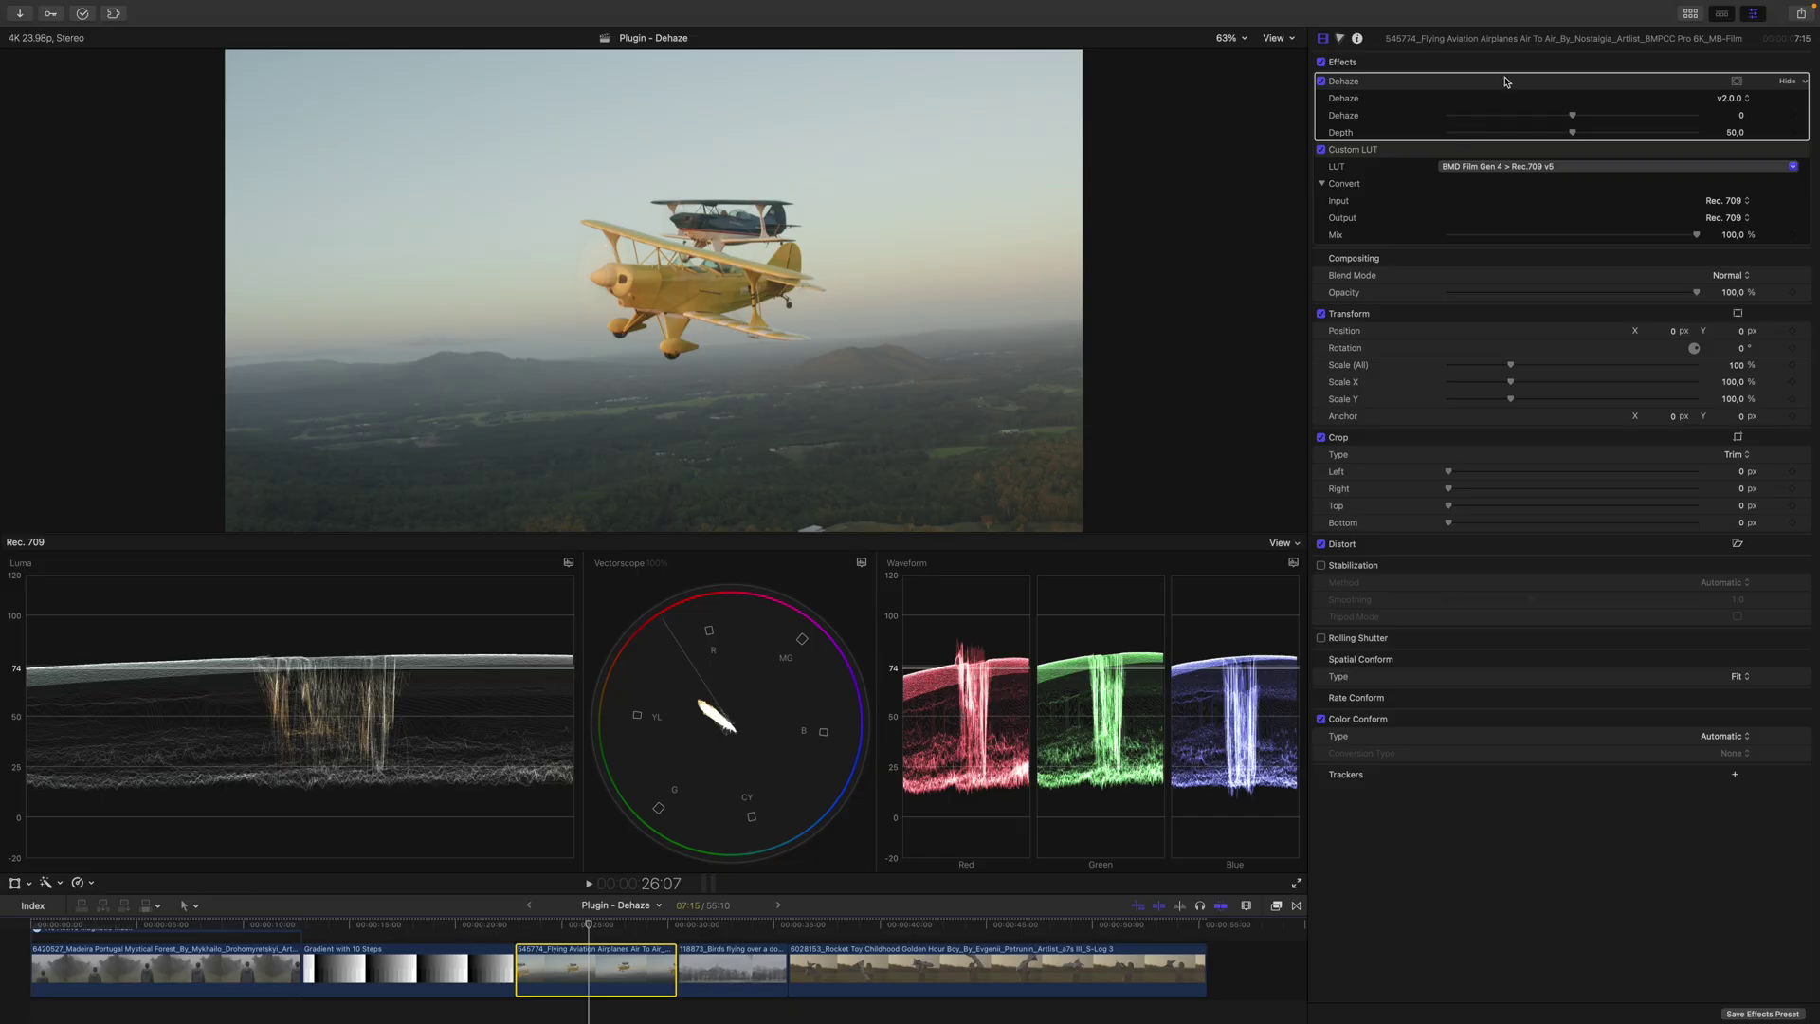
Raise the biplane clip's Dehaze to about 77.42 and enter a Depth of 52.
left_click_drag(1572, 114, 1670, 115)
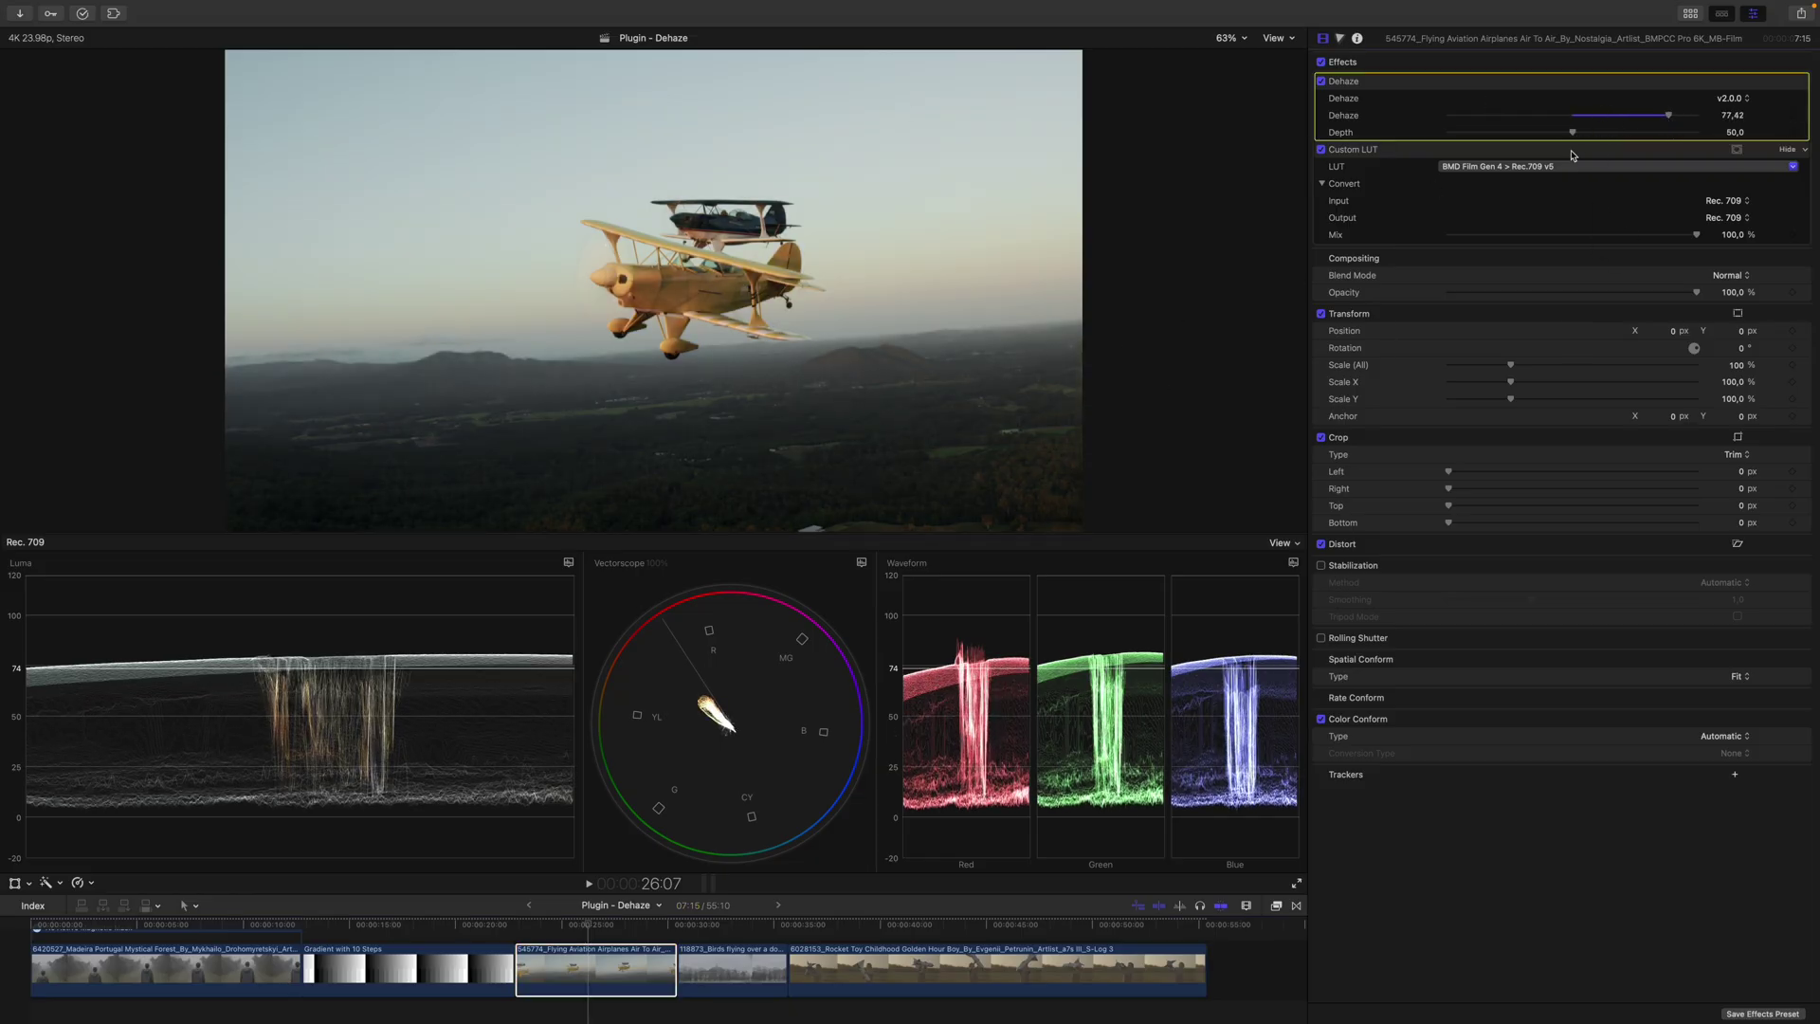
left_click_drag(1575, 133, 1598, 145)
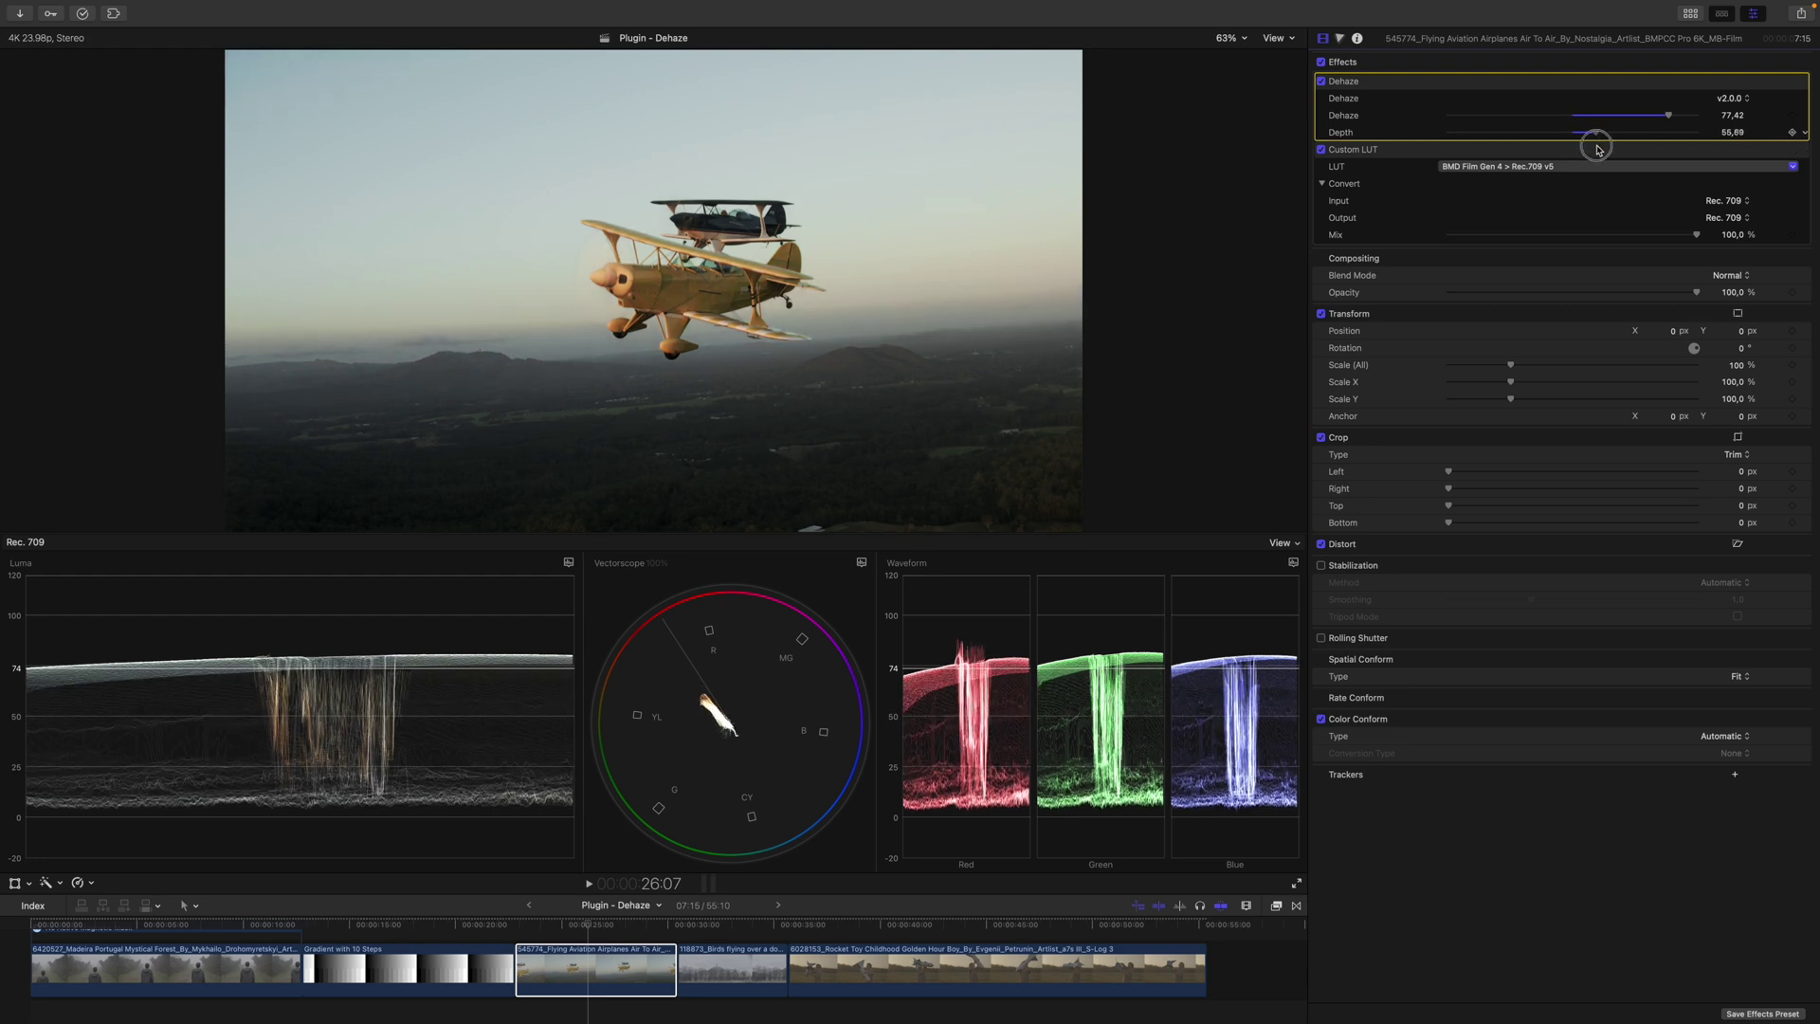
left_click_drag(1596, 145, 1589, 153)
mouse_move(1630, 149)
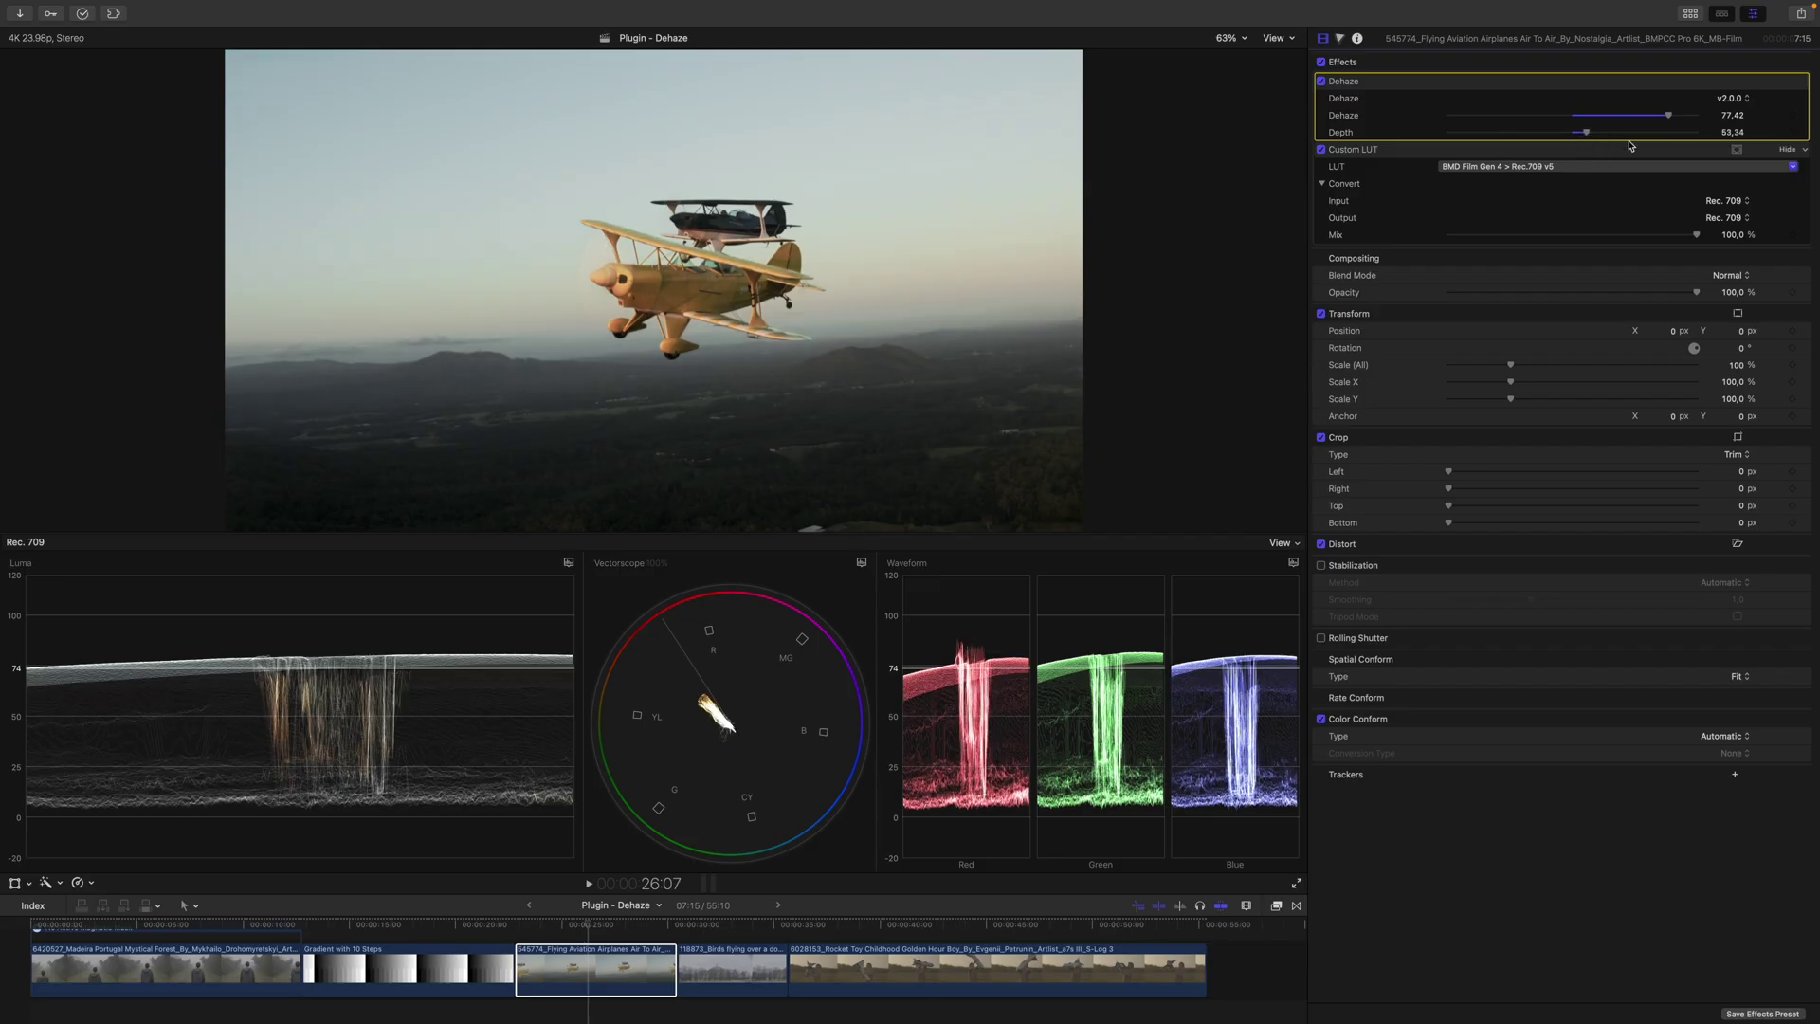
left_click(1729, 133)
type("52")
key("Return")
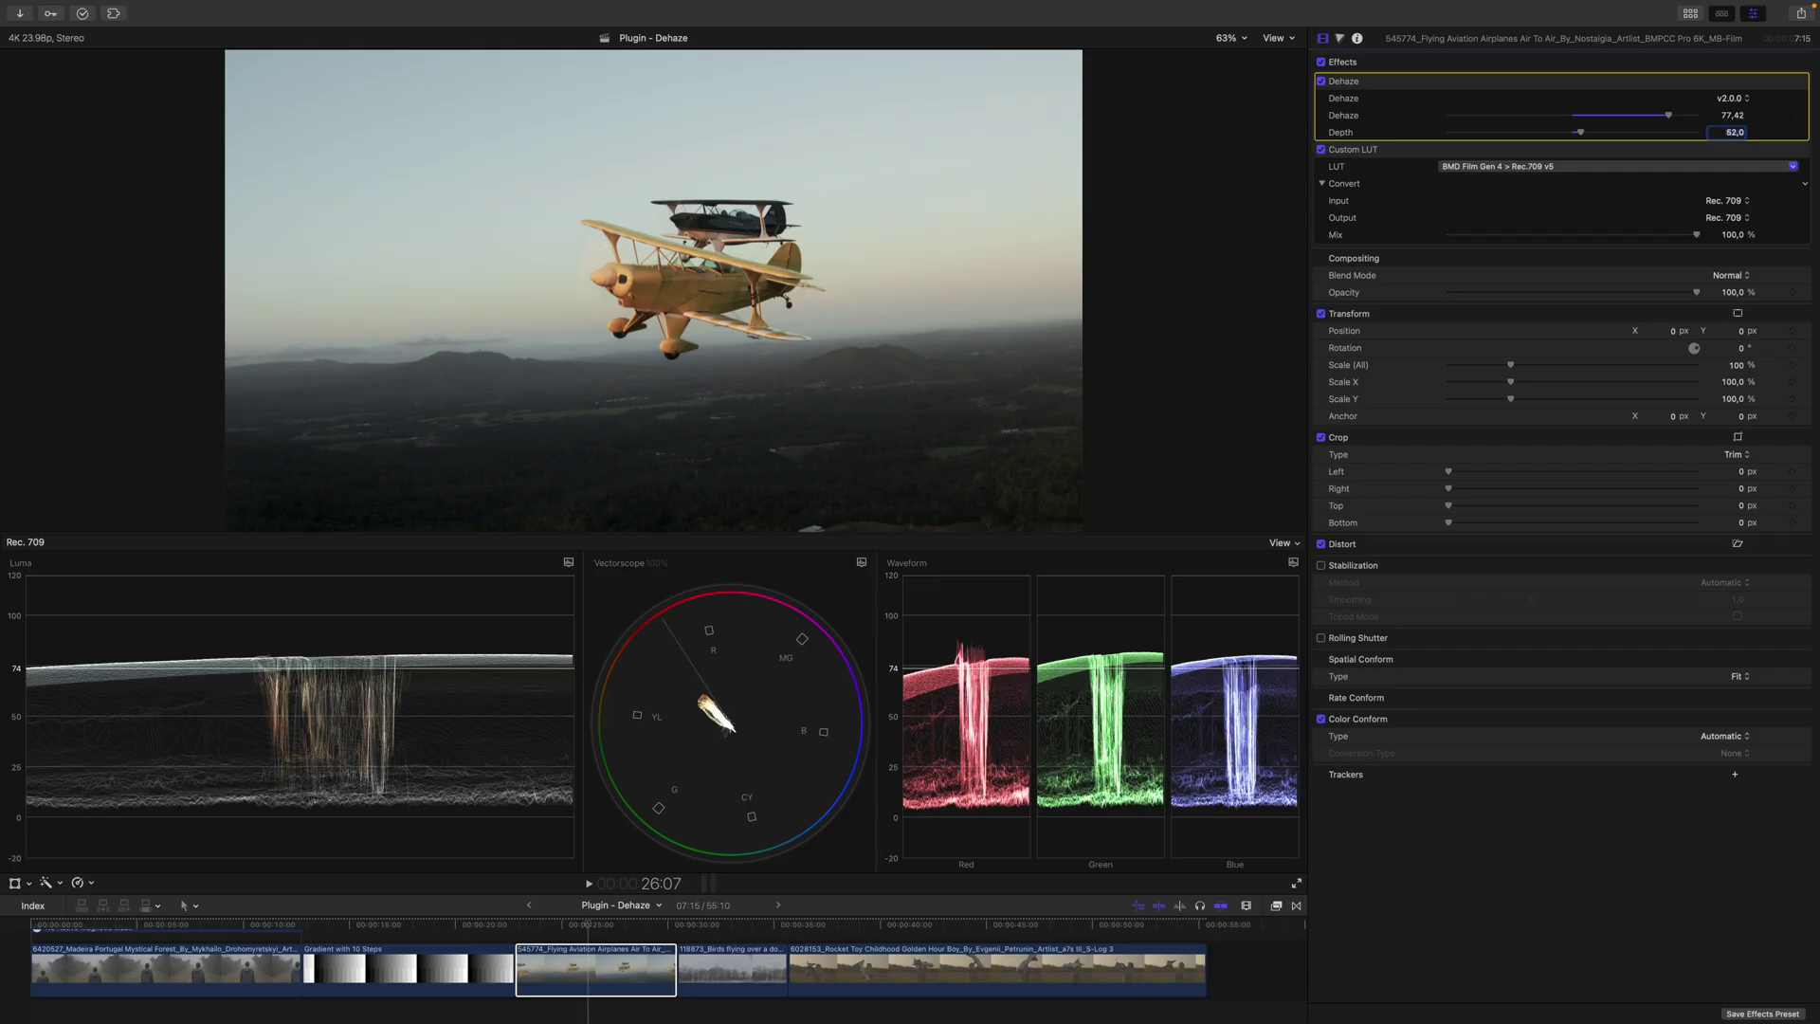
Reset the airplane clip's Dehaze amount to zero, then set it to 38.
left_click(1806, 116)
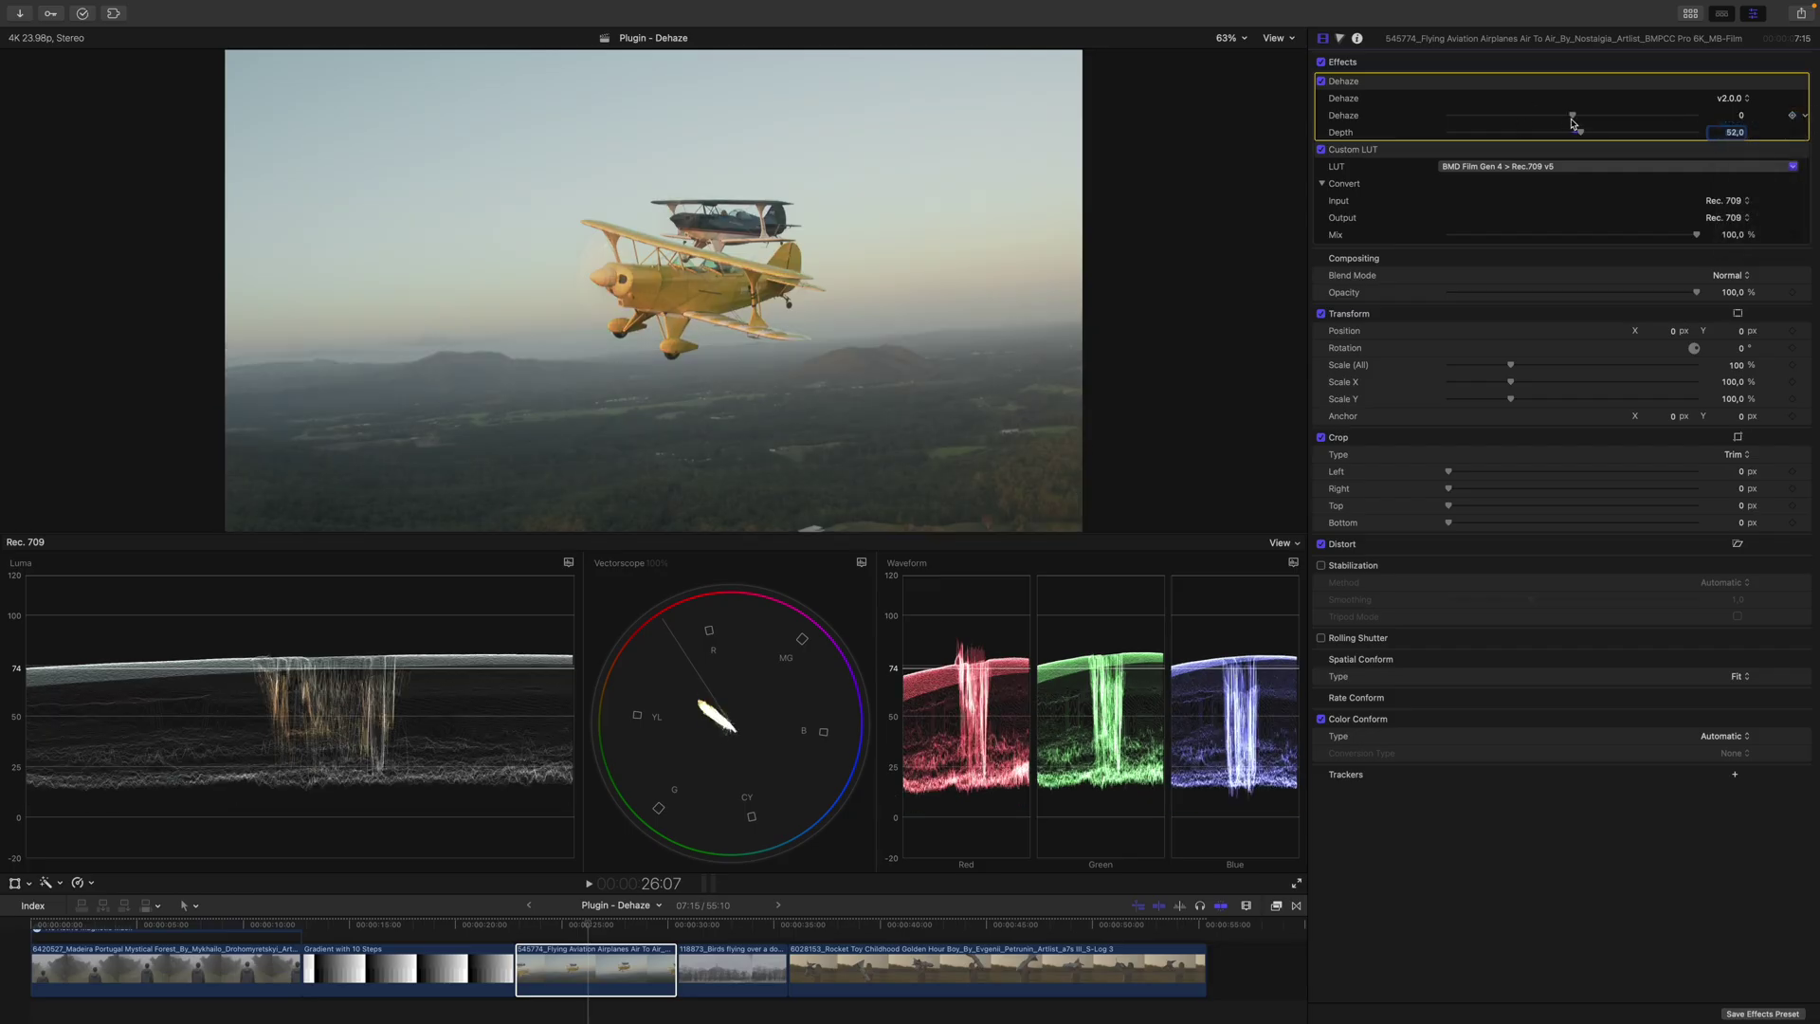
left_click(1757, 170)
left_click_drag(1575, 116, 1624, 116)
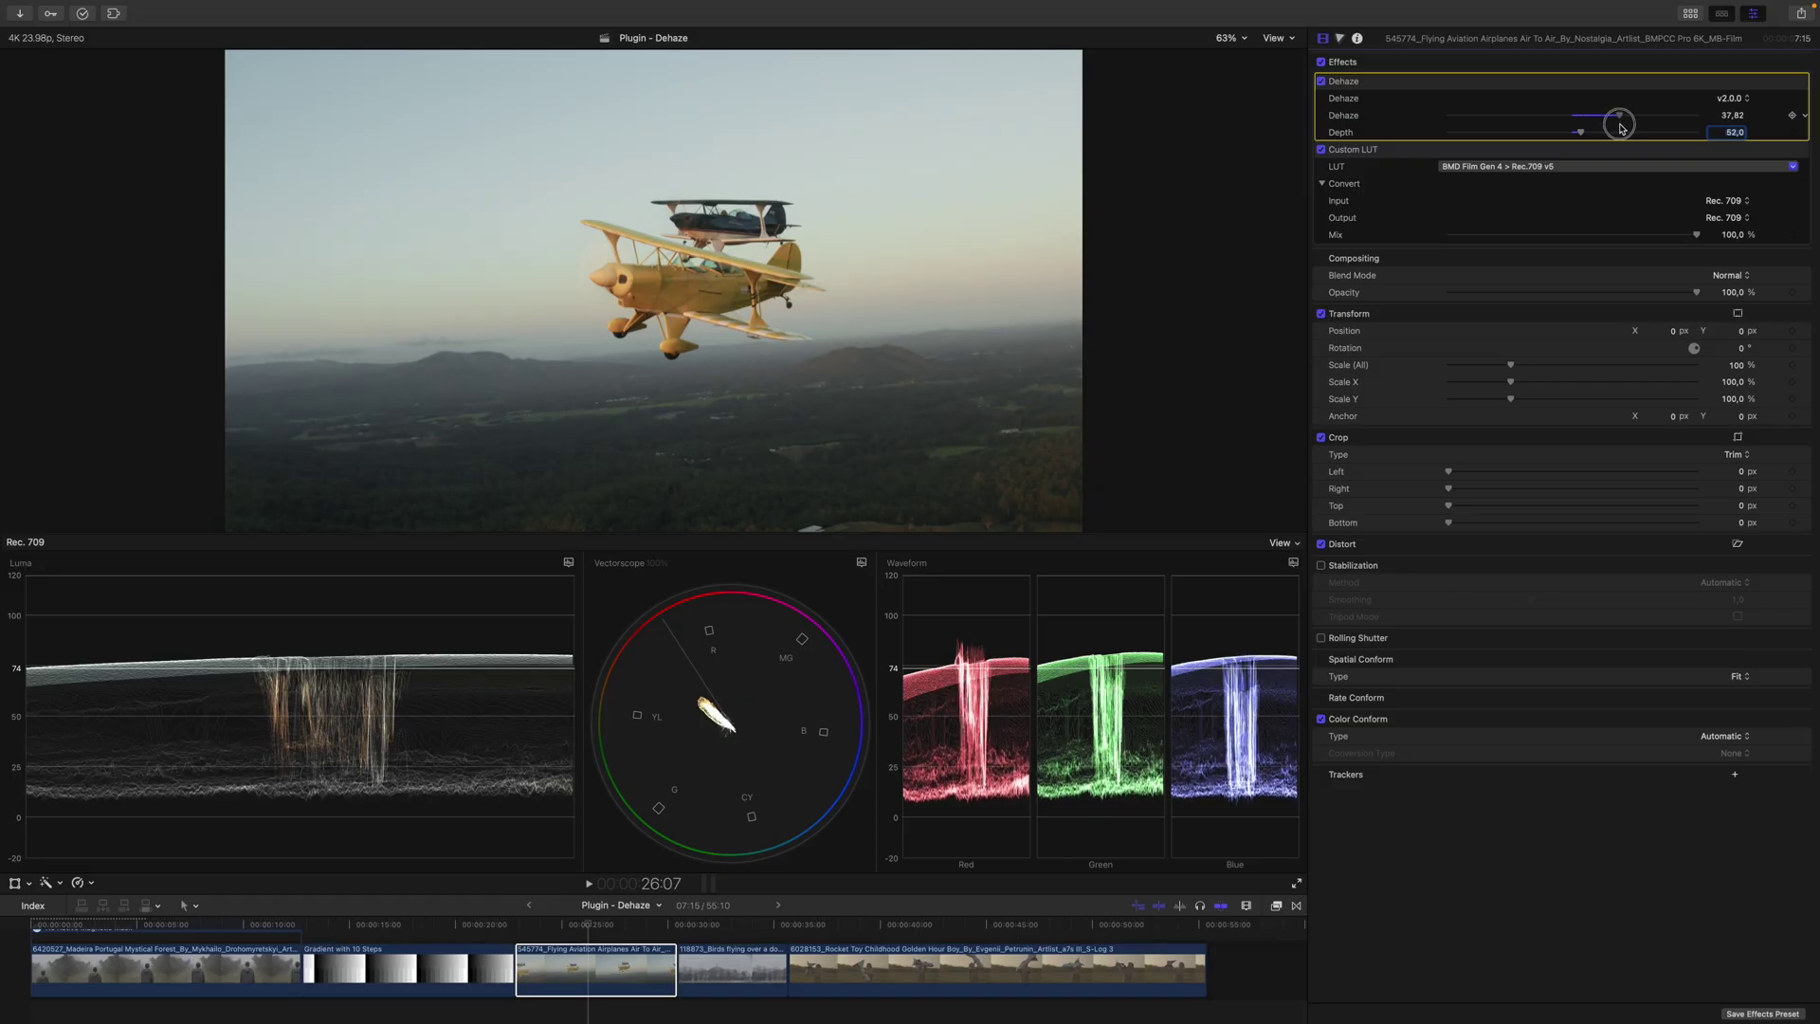
left_click(1733, 113)
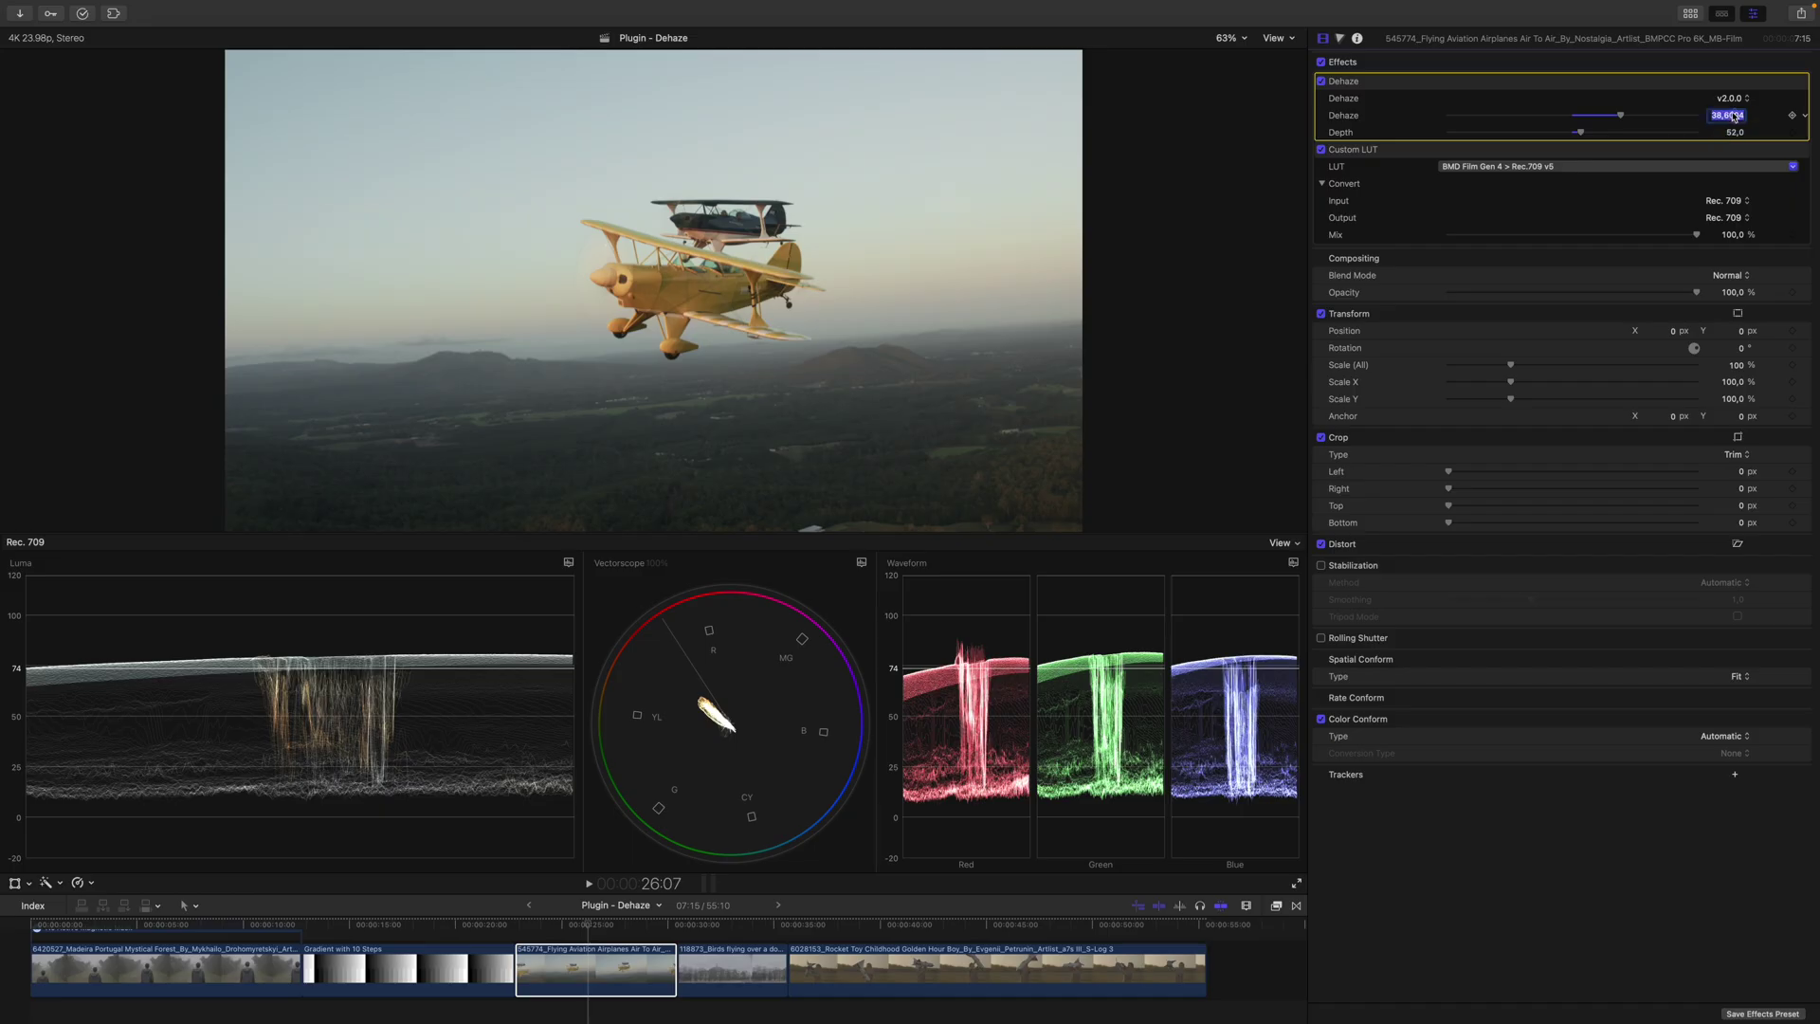
type("38")
Toggle the Dehaze effect off and on twice to compare with the unprocessed look.
left_click(1319, 81)
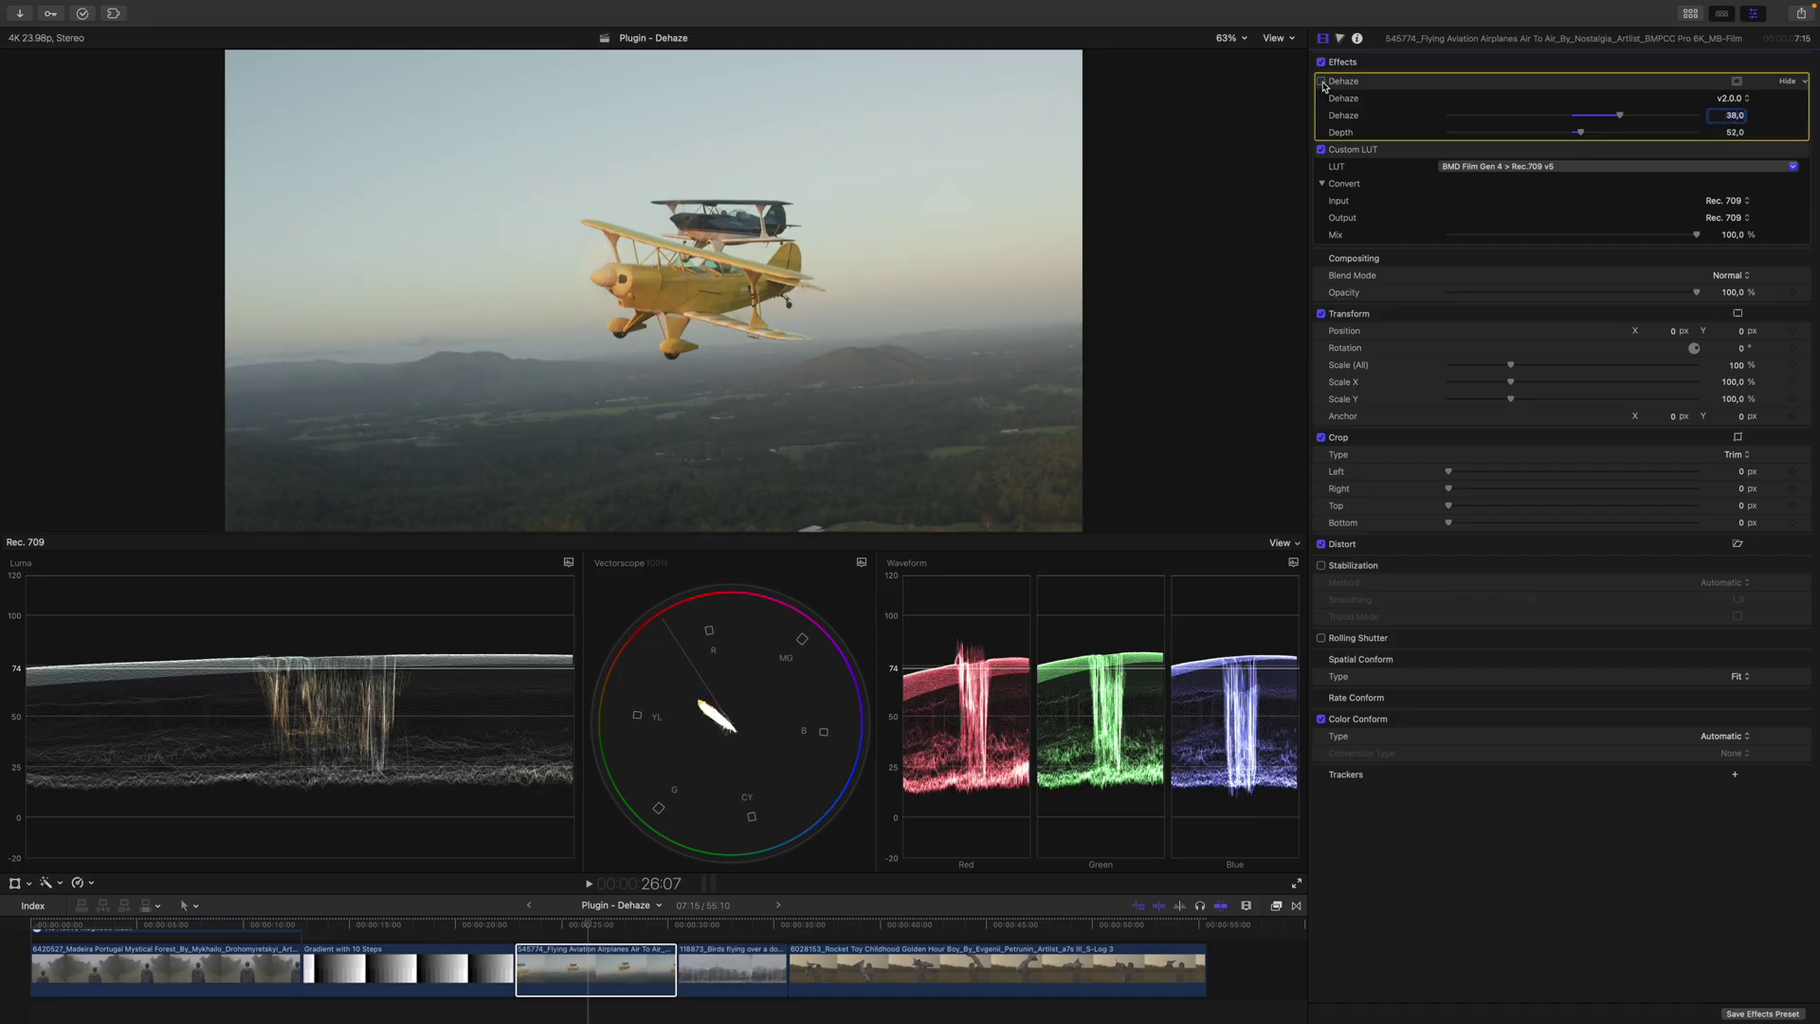
left_click(1320, 81)
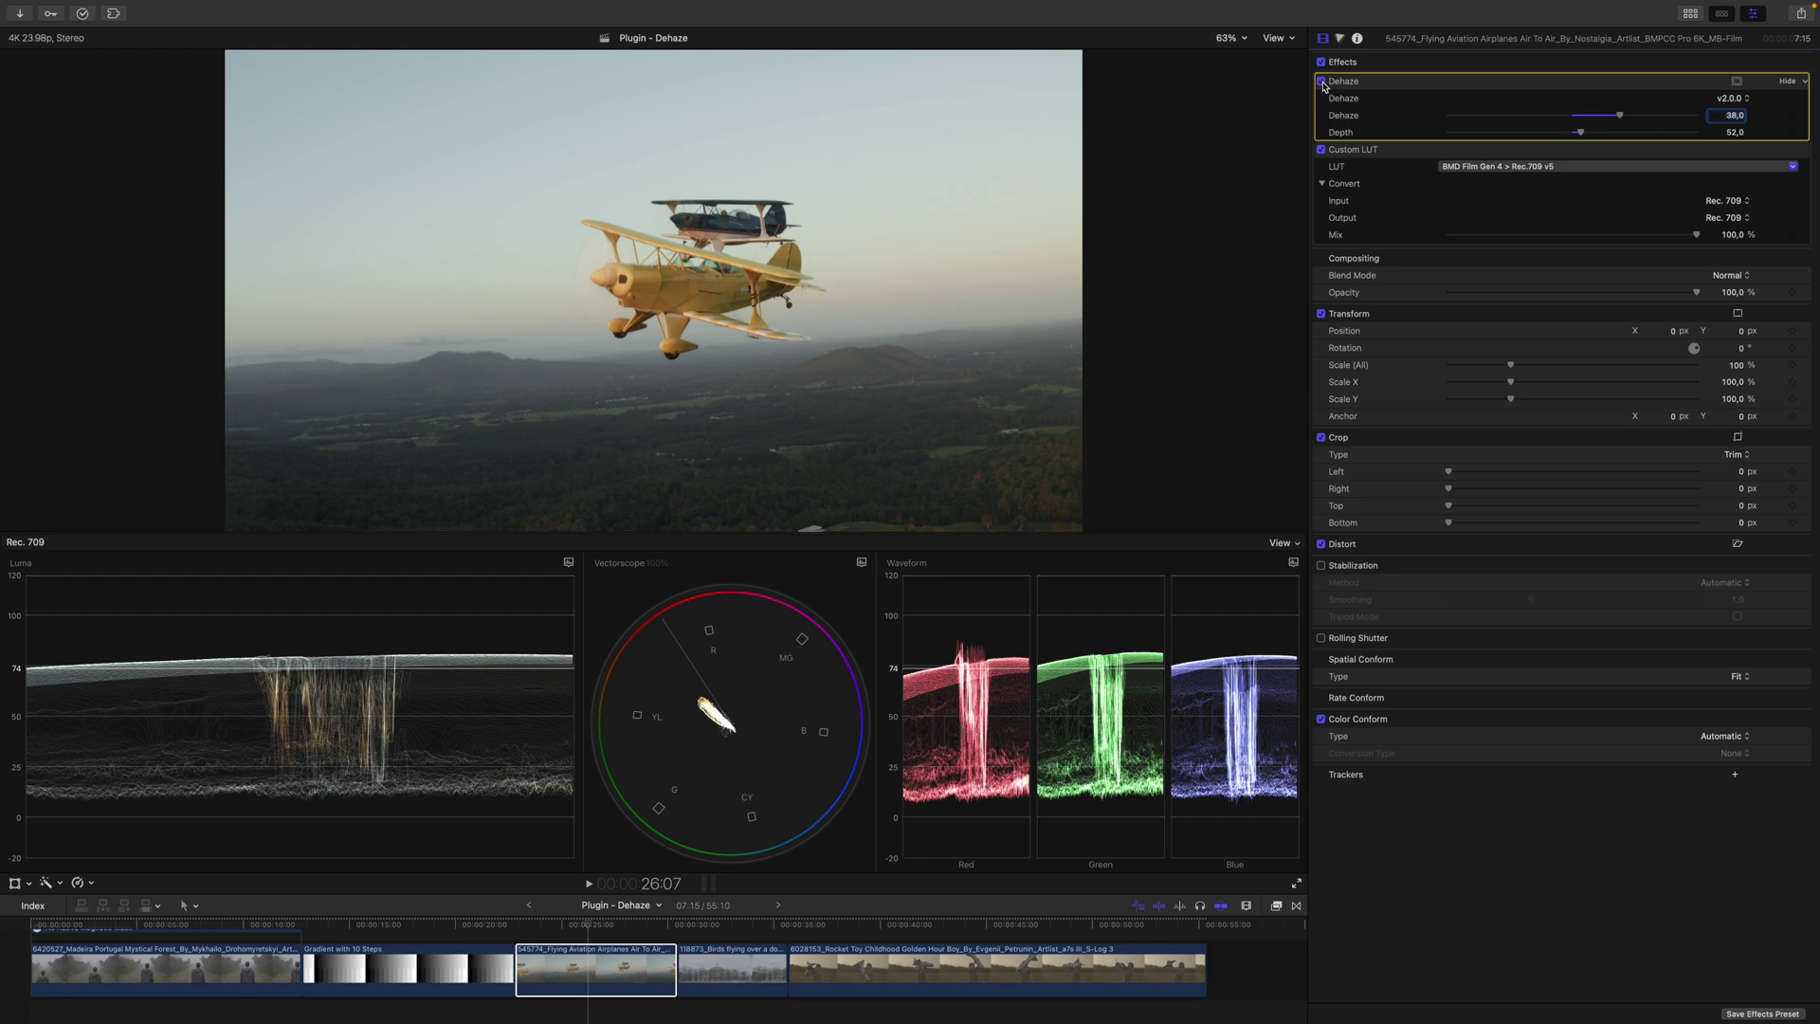
left_click(1321, 81)
left_click(1320, 81)
Give the domed building clip Depth 43 and Dehaze -50 to add haze.
left_click(776, 985)
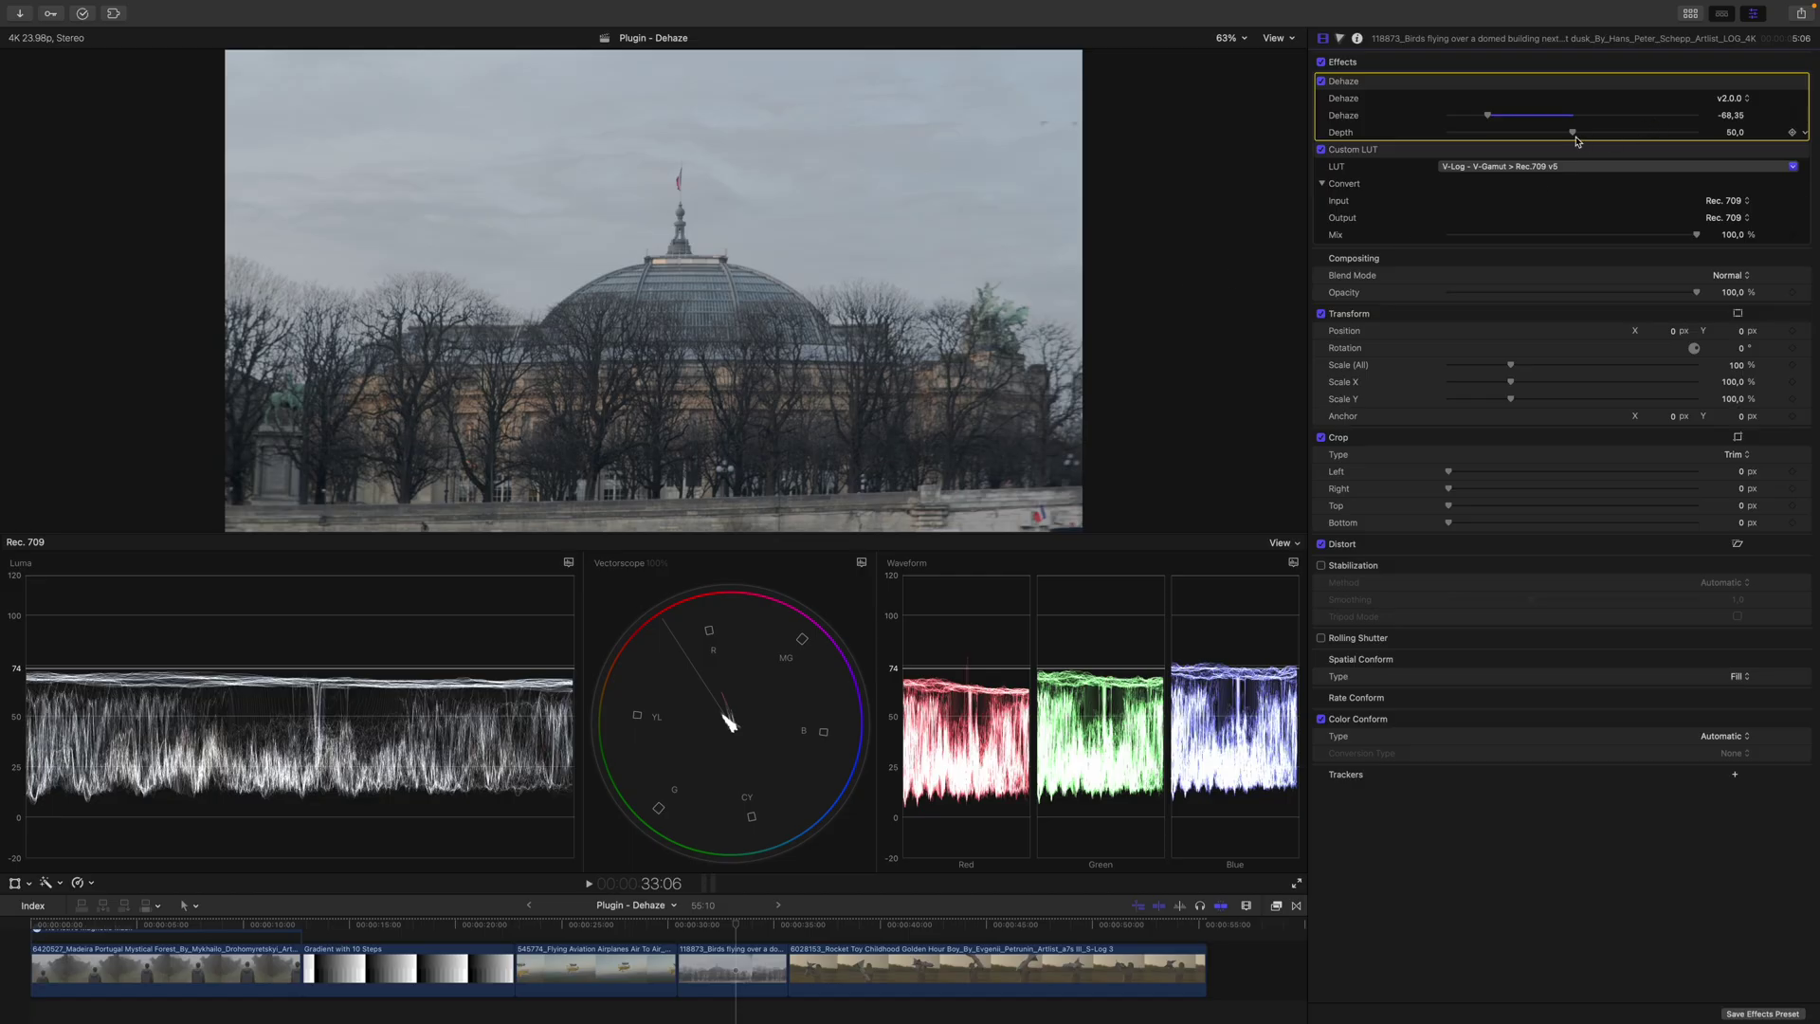
left_click_drag(1574, 132, 1558, 132)
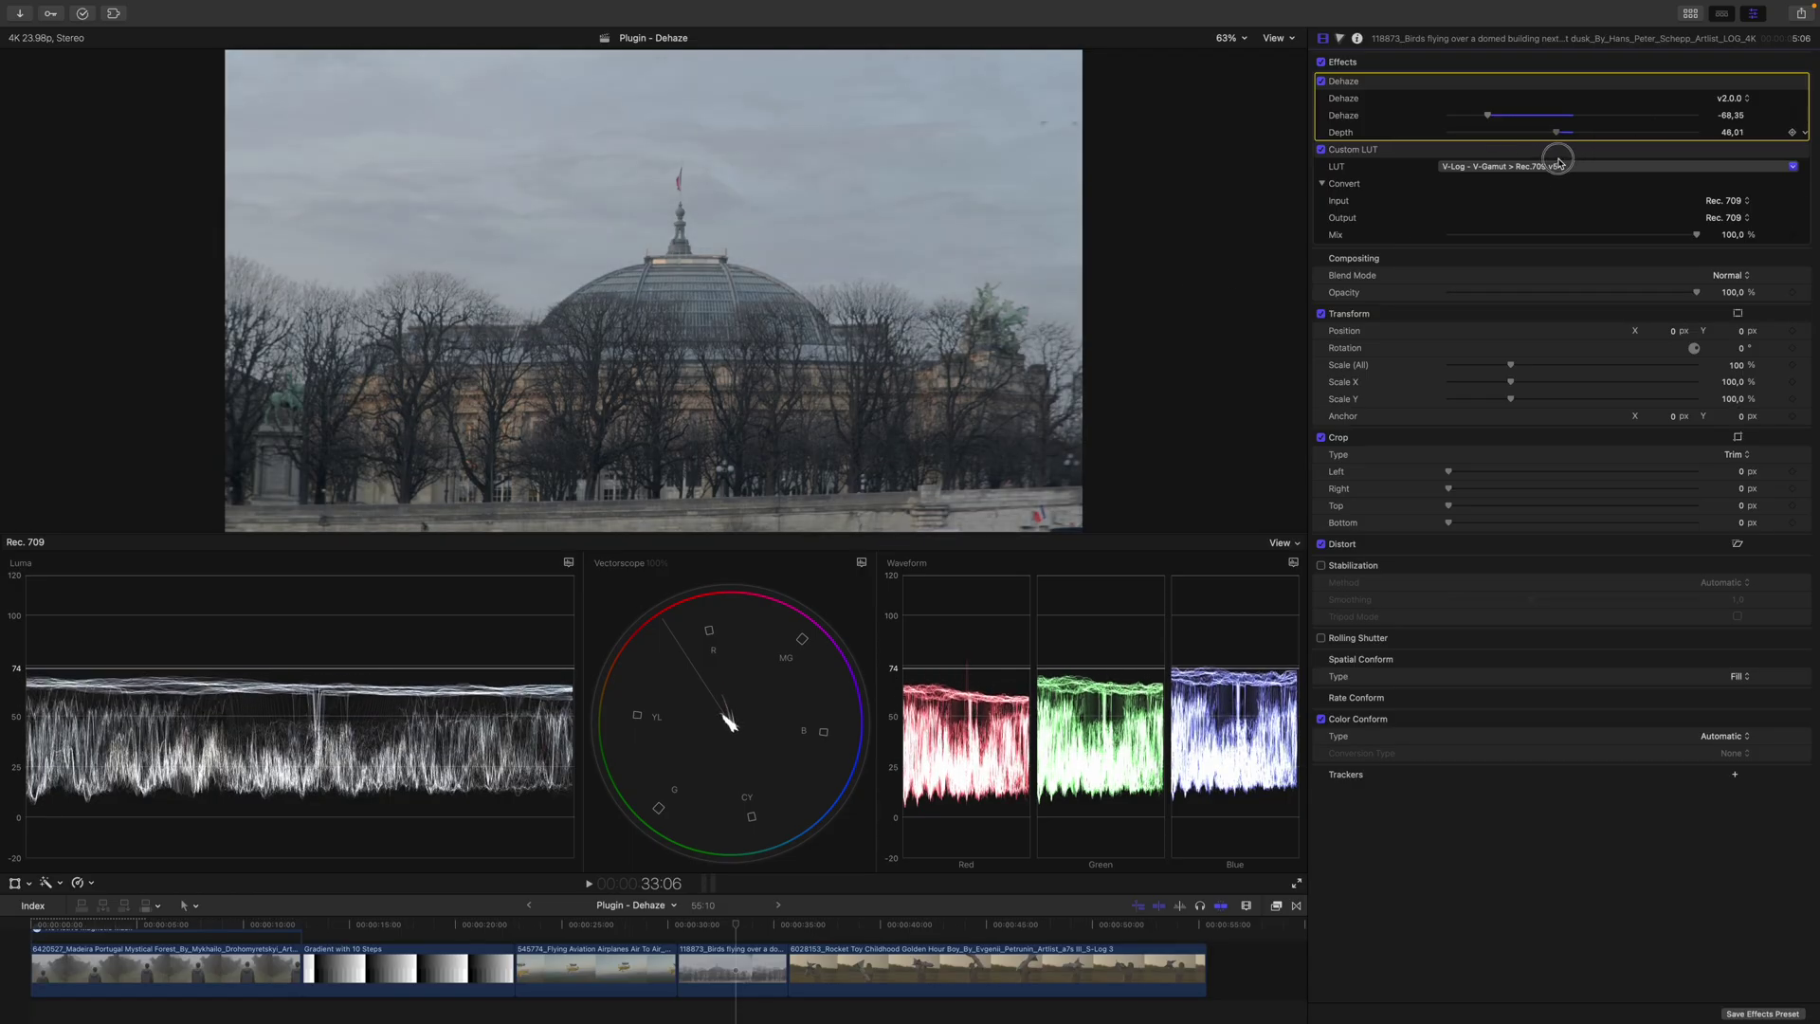
left_click_drag(1558, 131, 1548, 133)
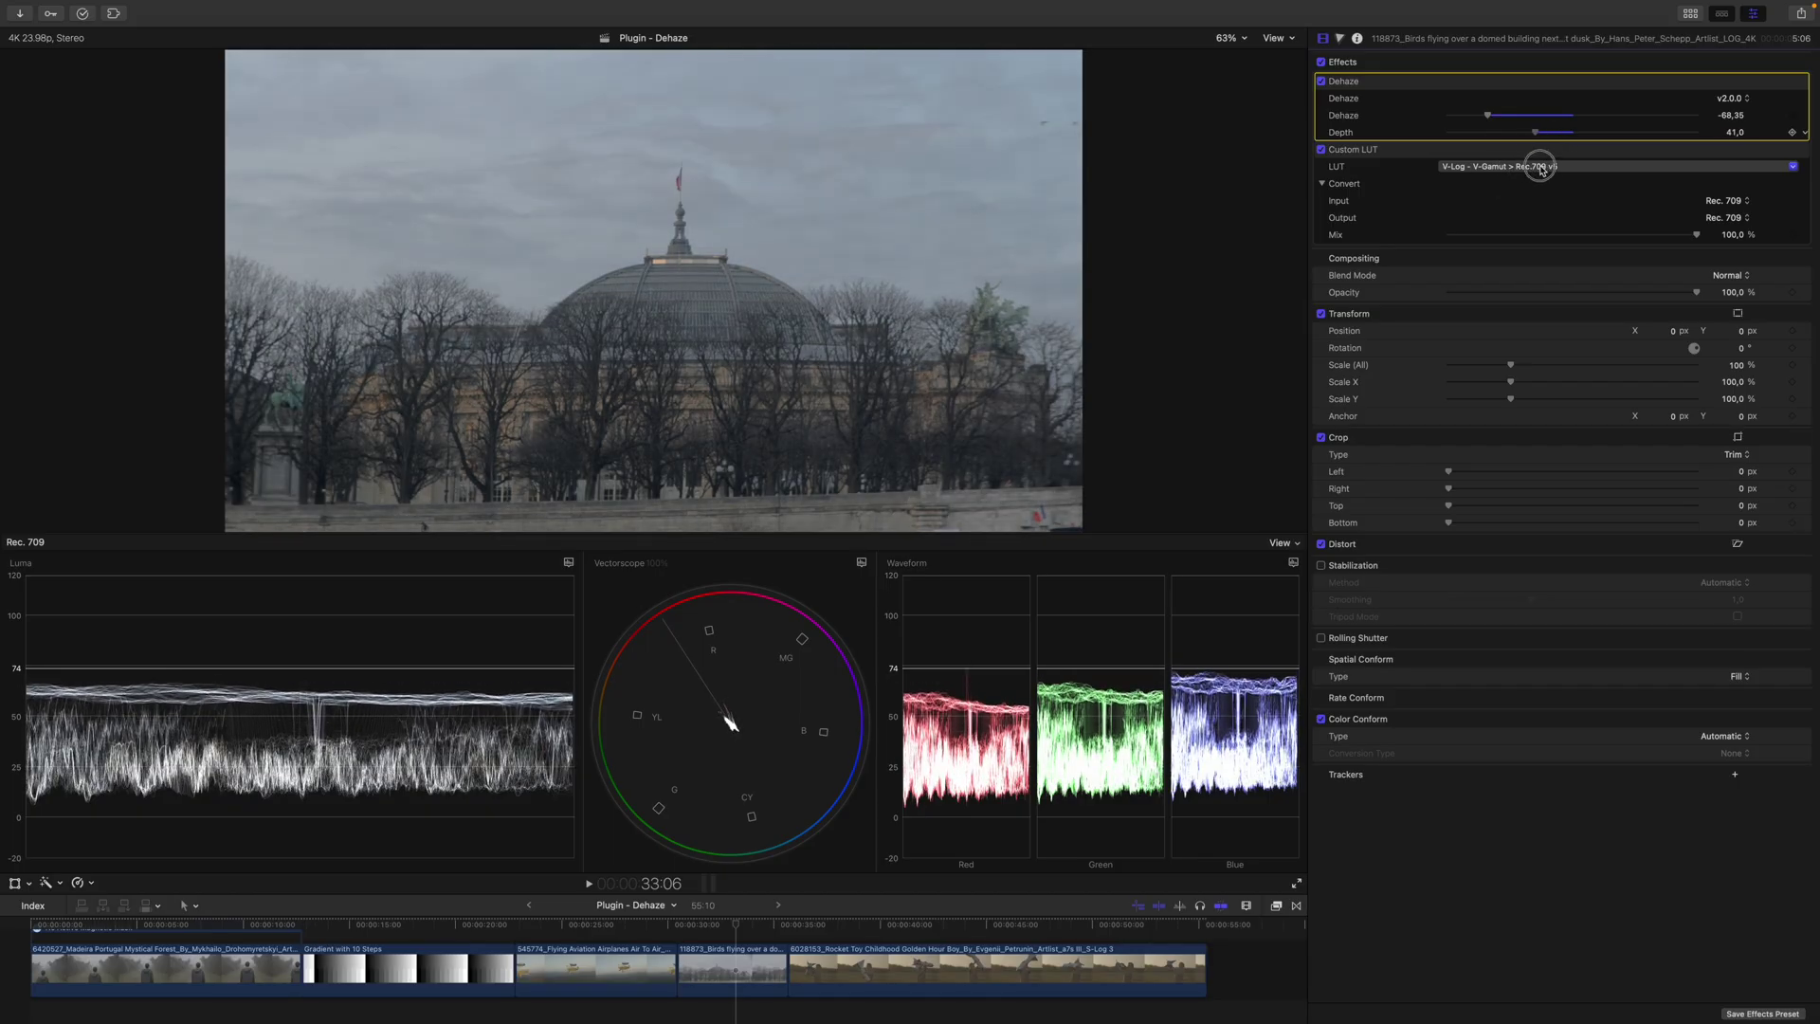
left_click(1736, 134)
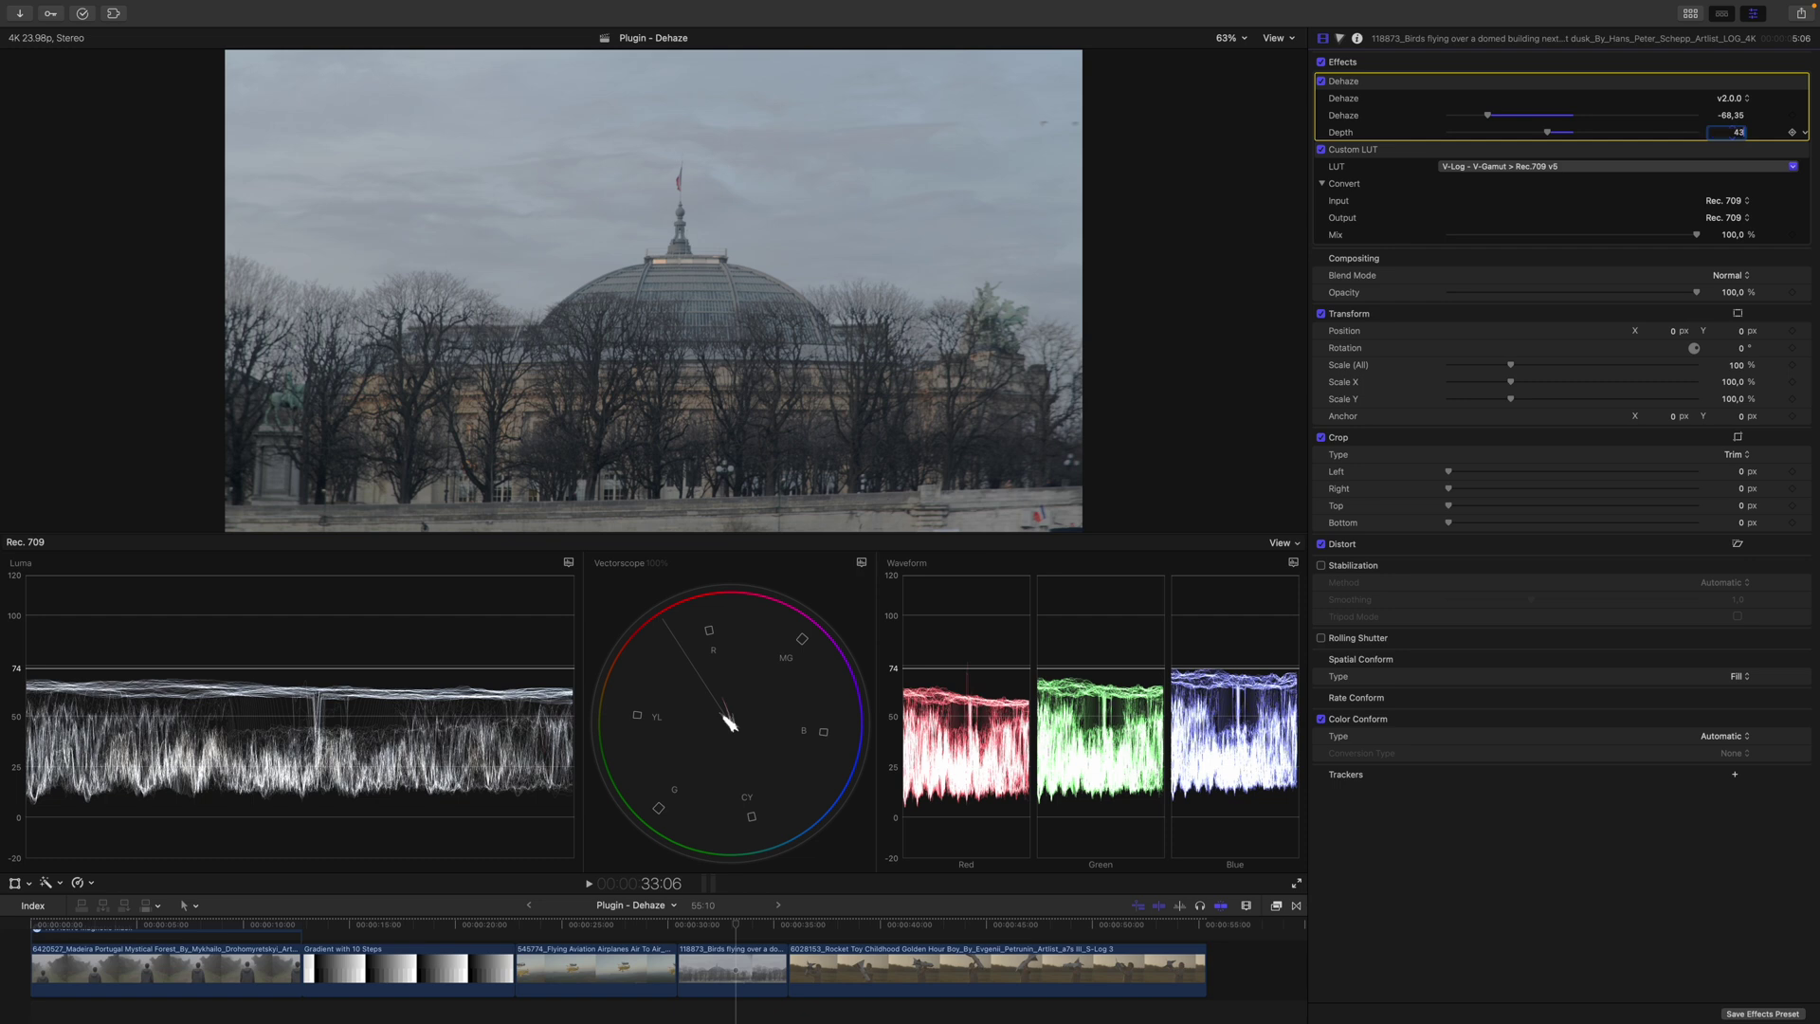
key("Return")
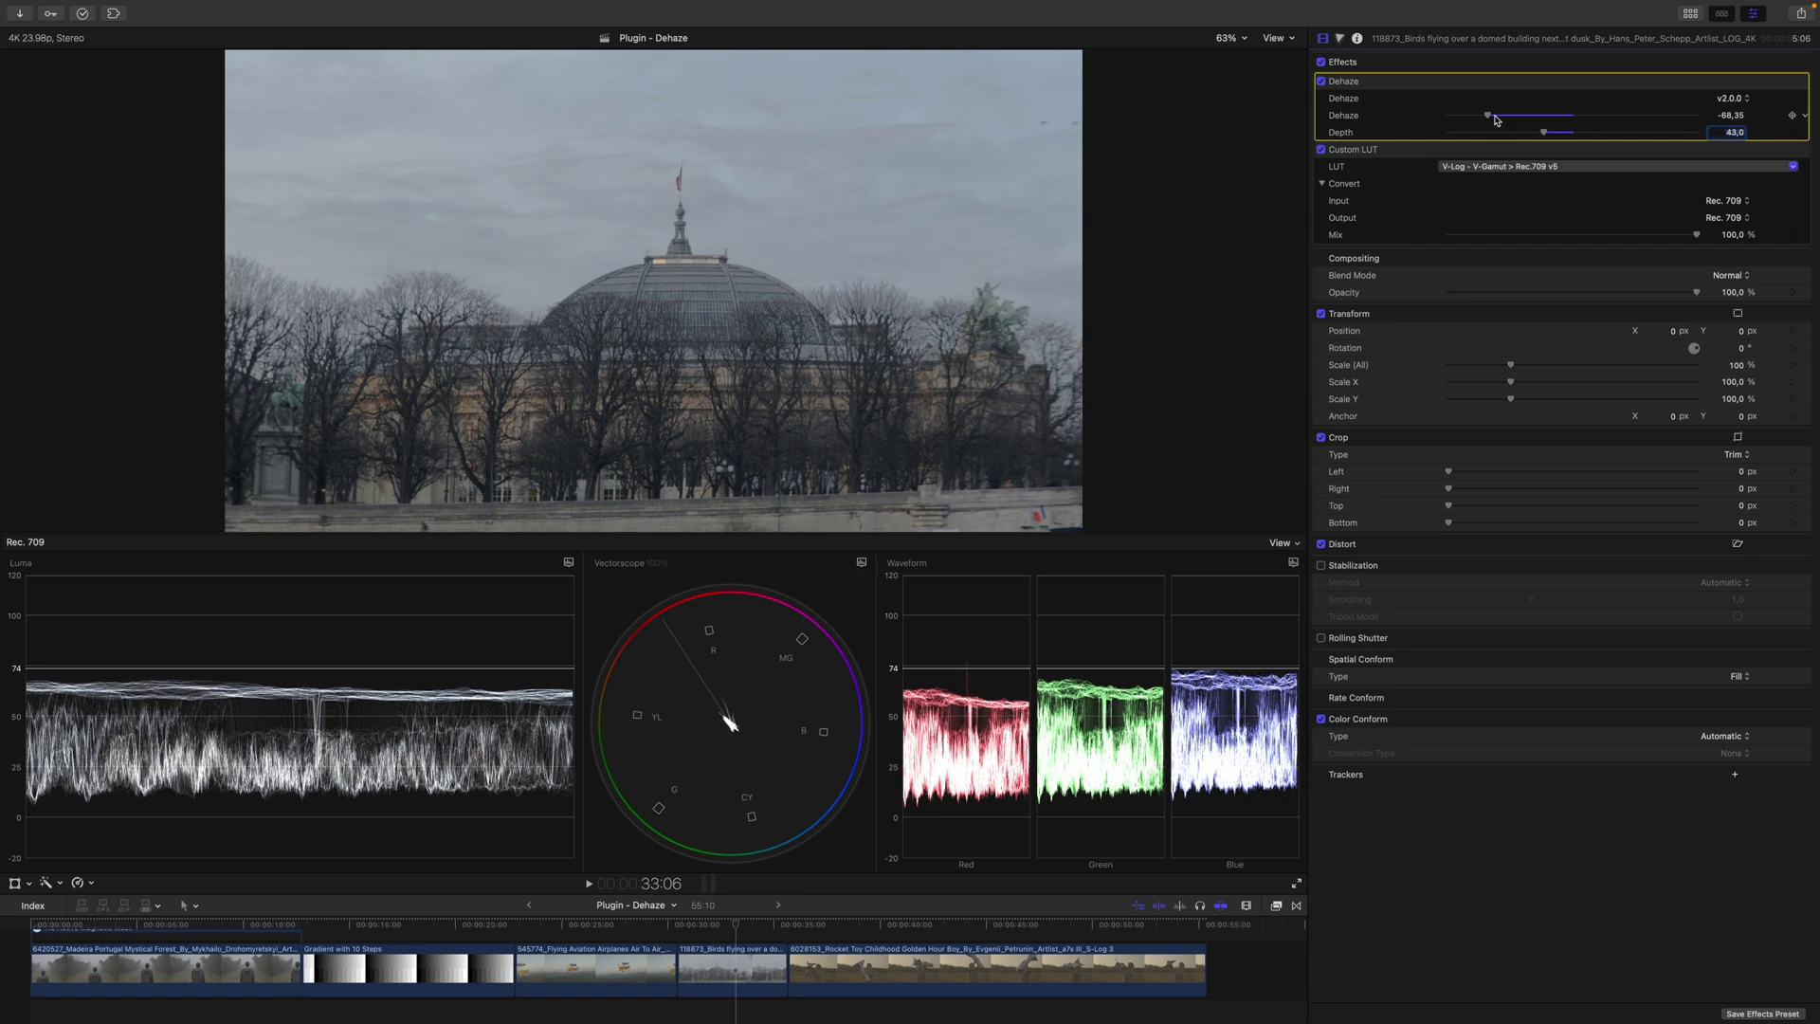
left_click_drag(1493, 116, 1517, 131)
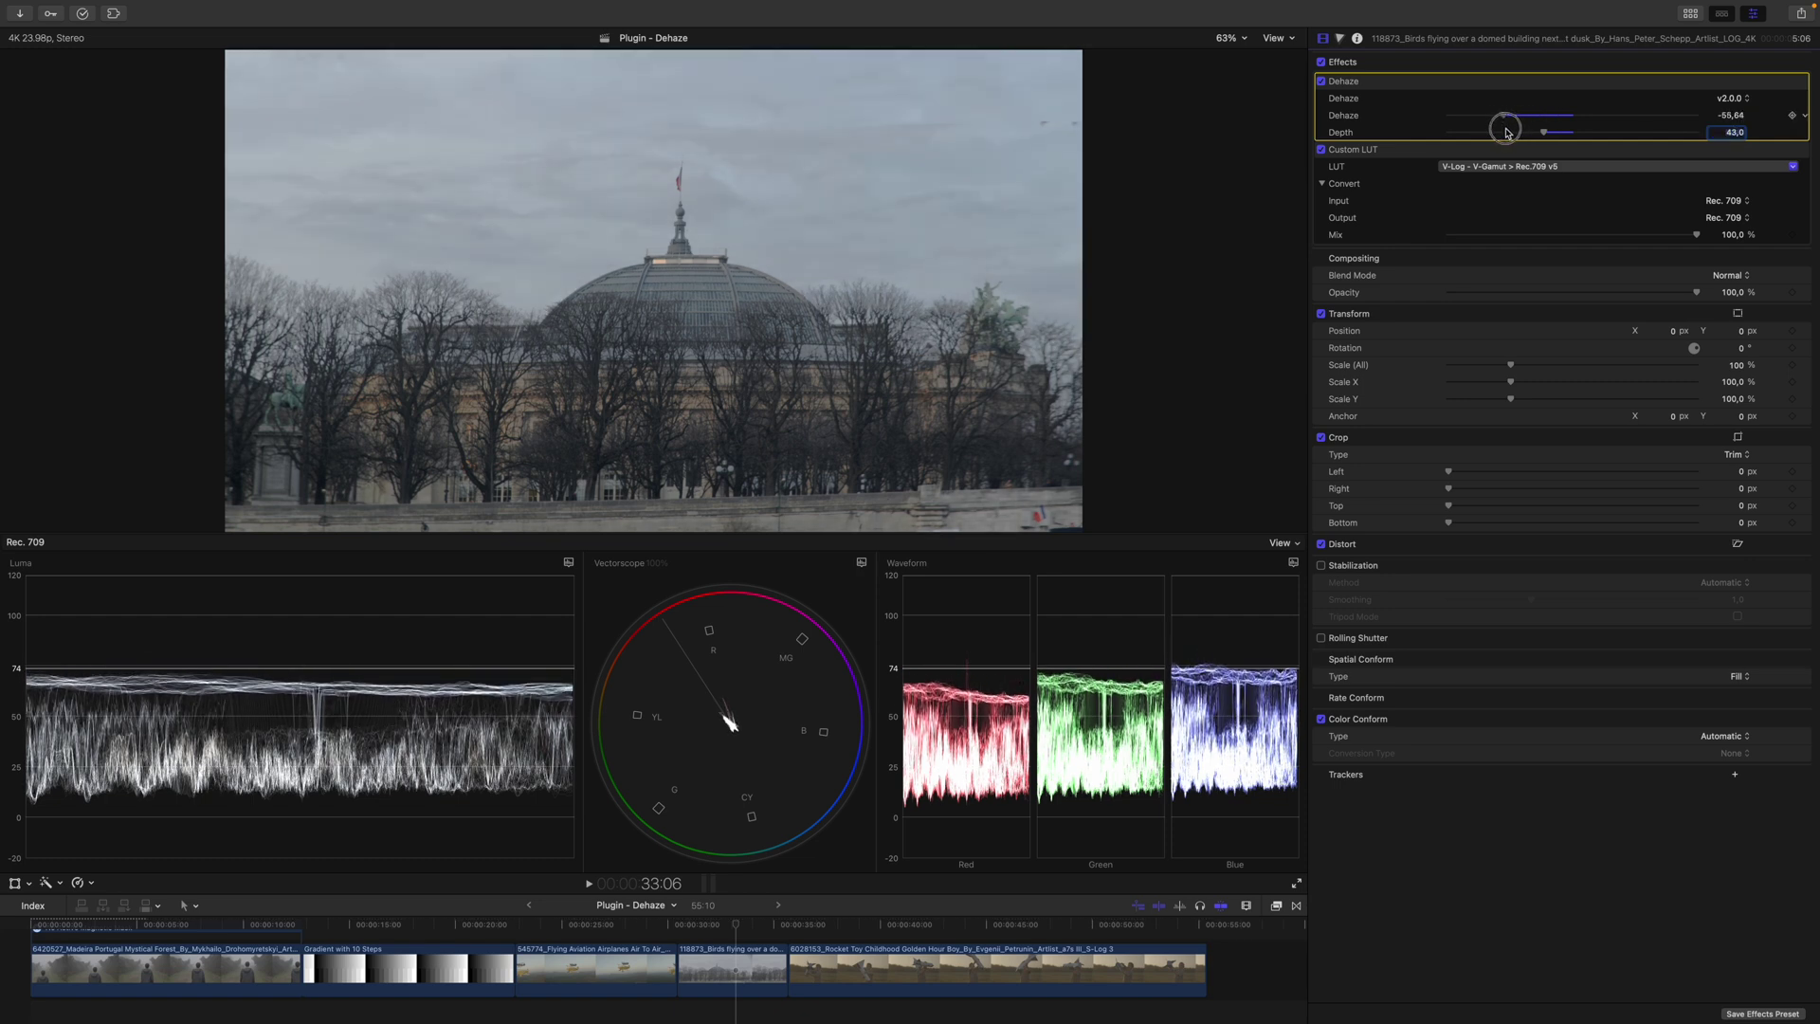
left_click(1729, 114)
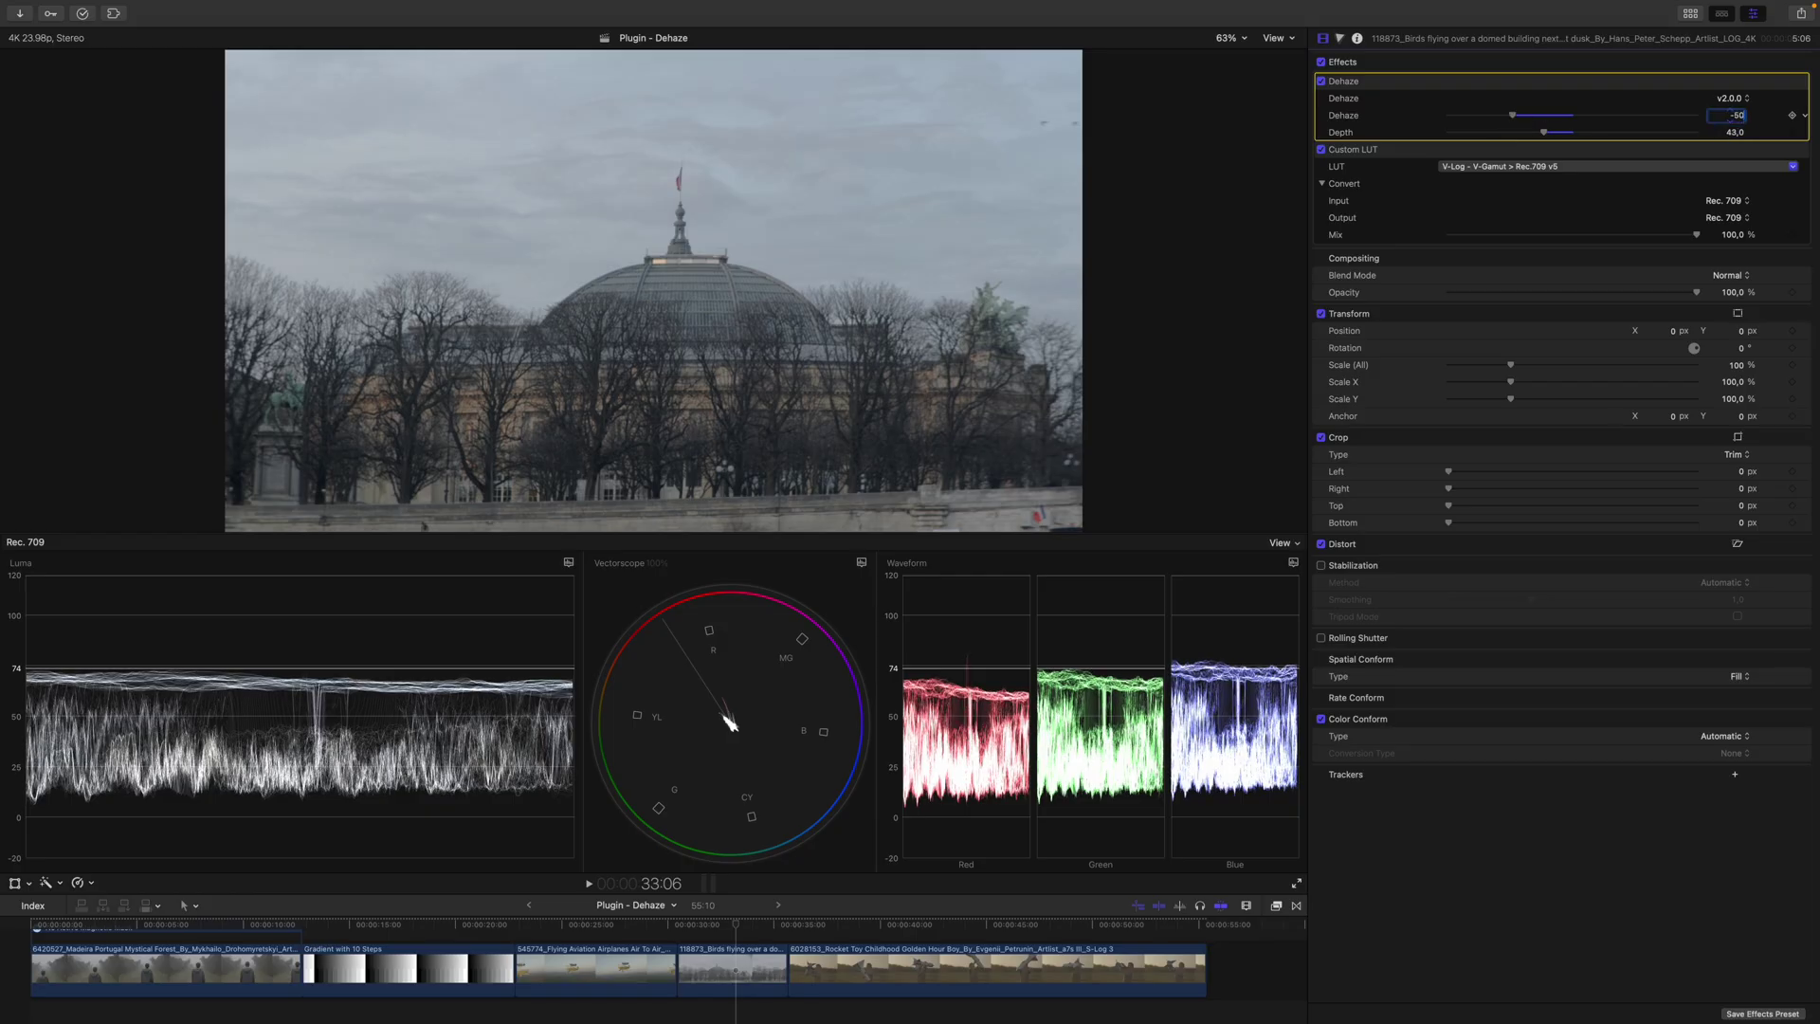
key("Return")
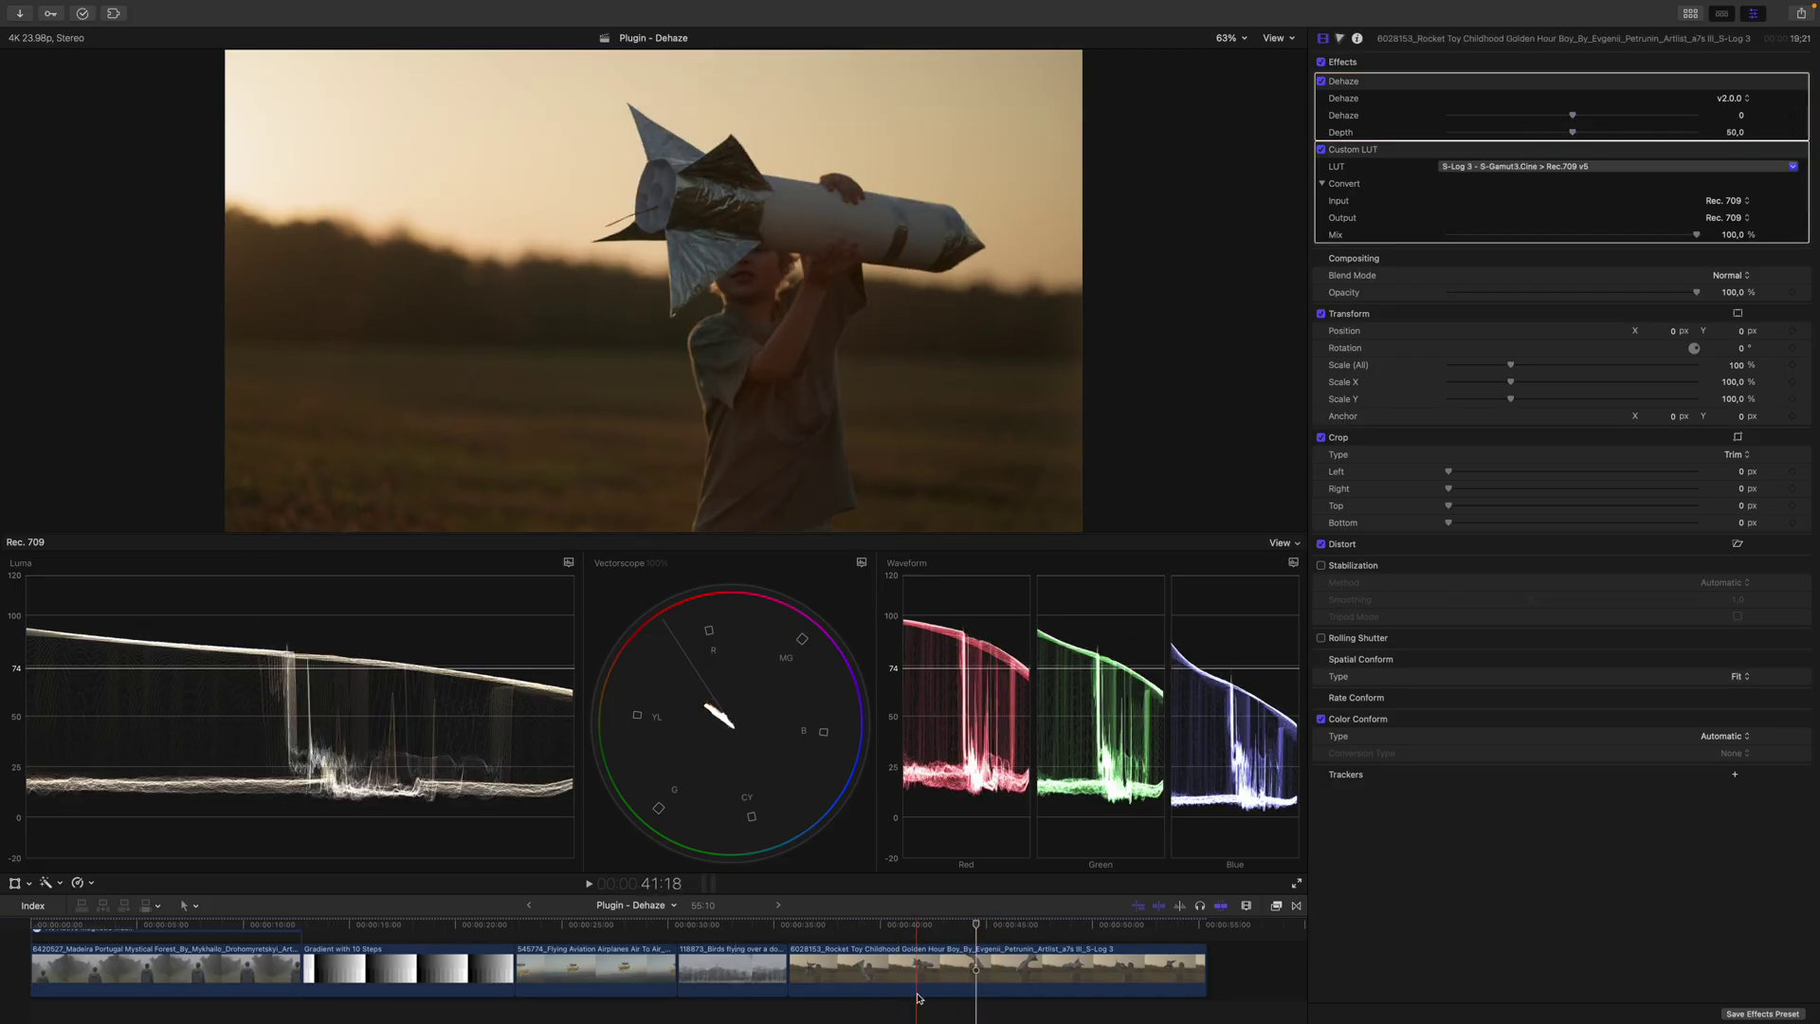
Raise the rocket clip's Dehaze to about 77.73 and lower its Depth to 32.
left_click(978, 967)
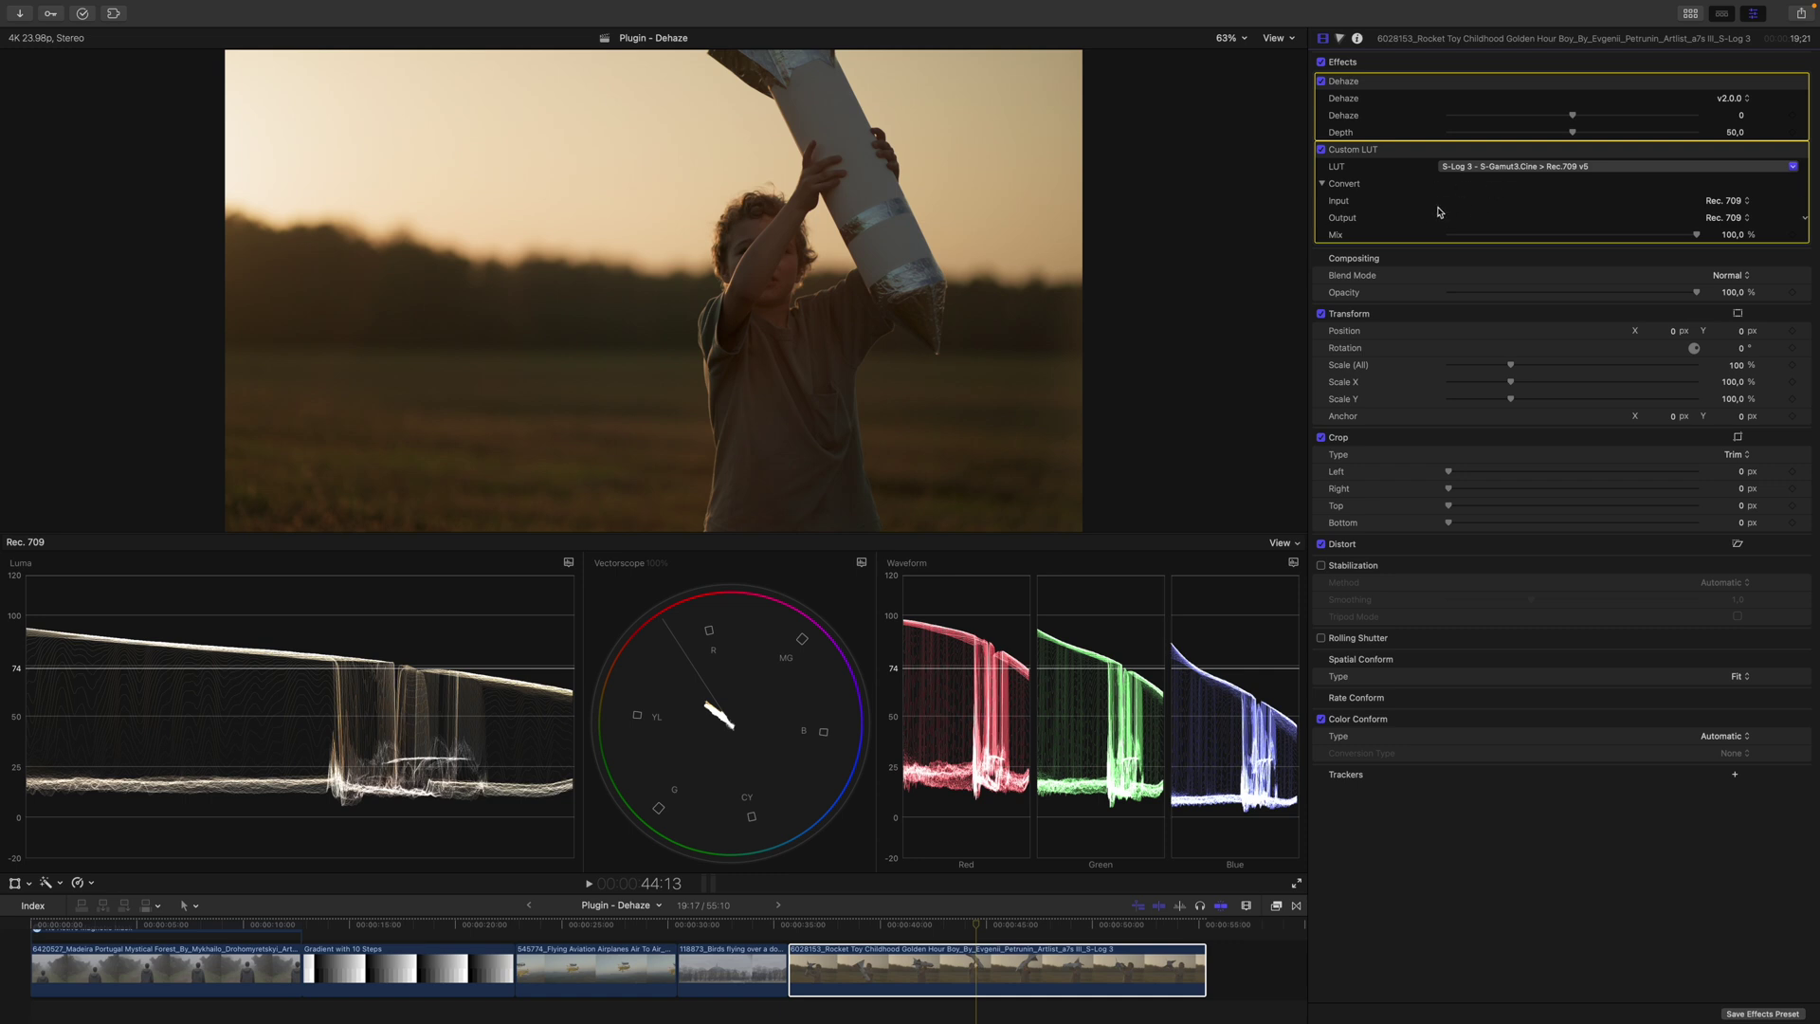
mouse_move(1565, 82)
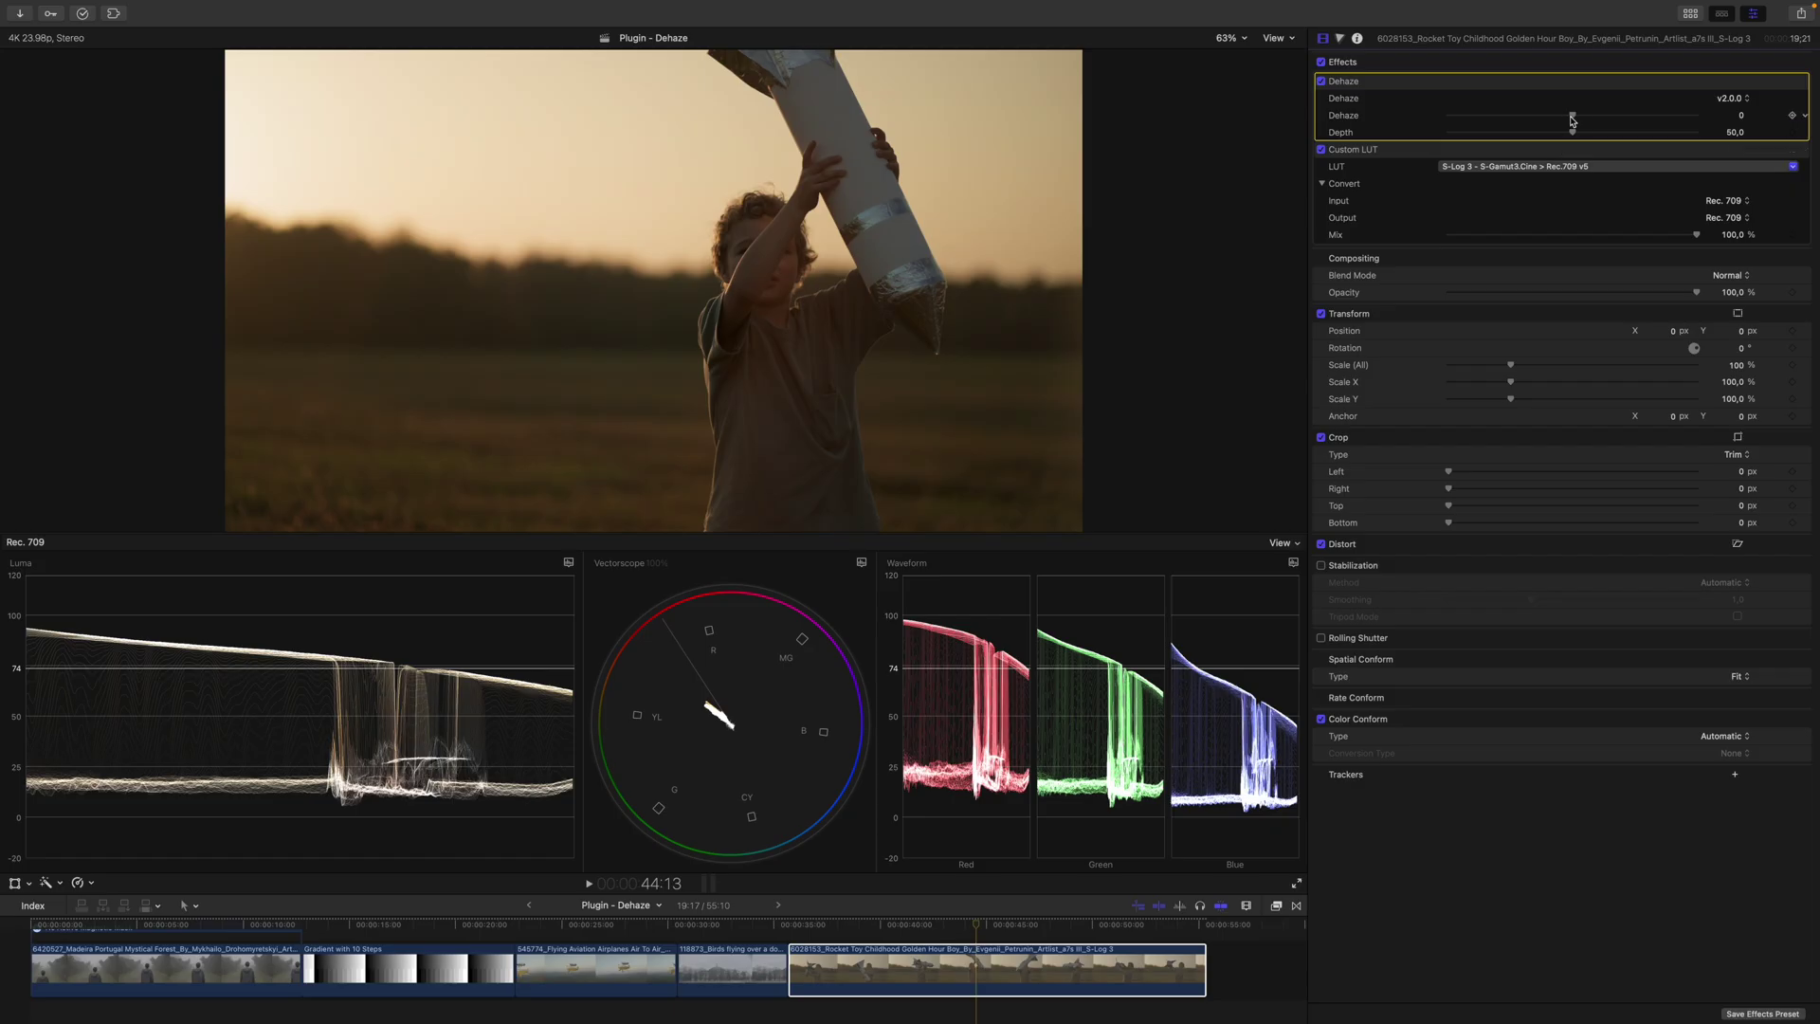
left_click_drag(1573, 116, 1669, 115)
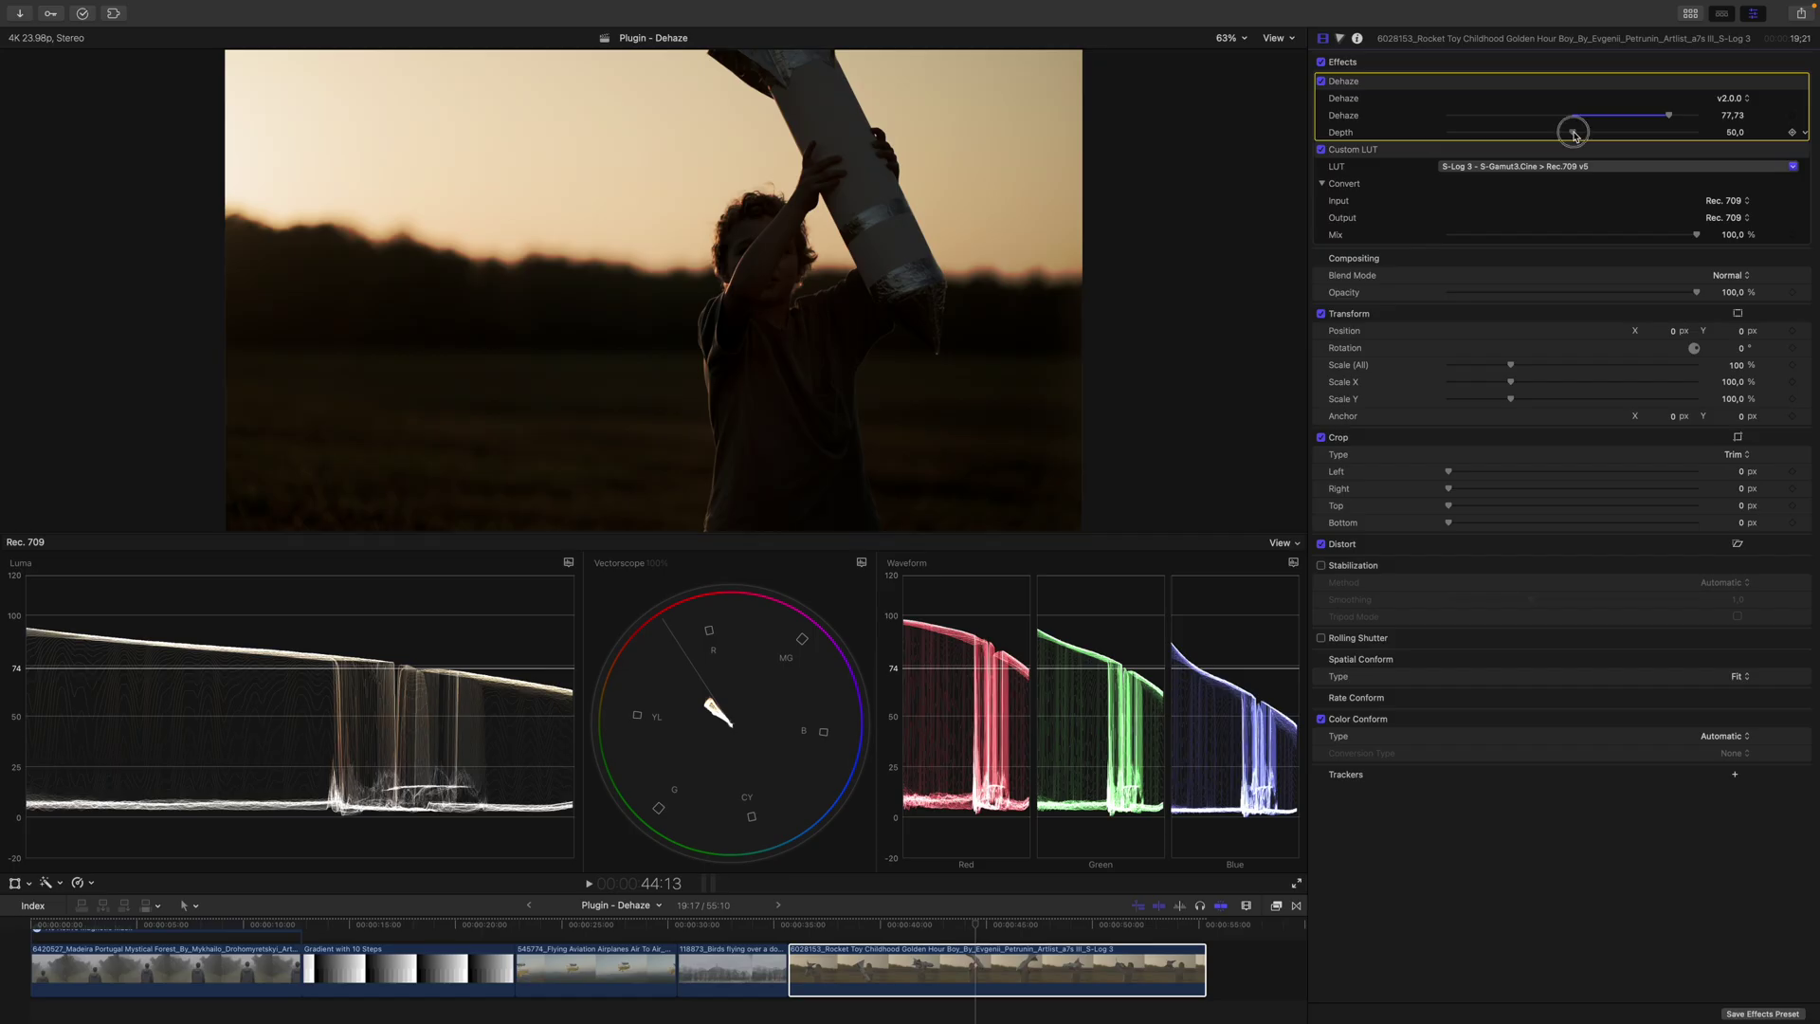
left_click_drag(1575, 132, 1497, 135)
left_click(1738, 132)
type("32")
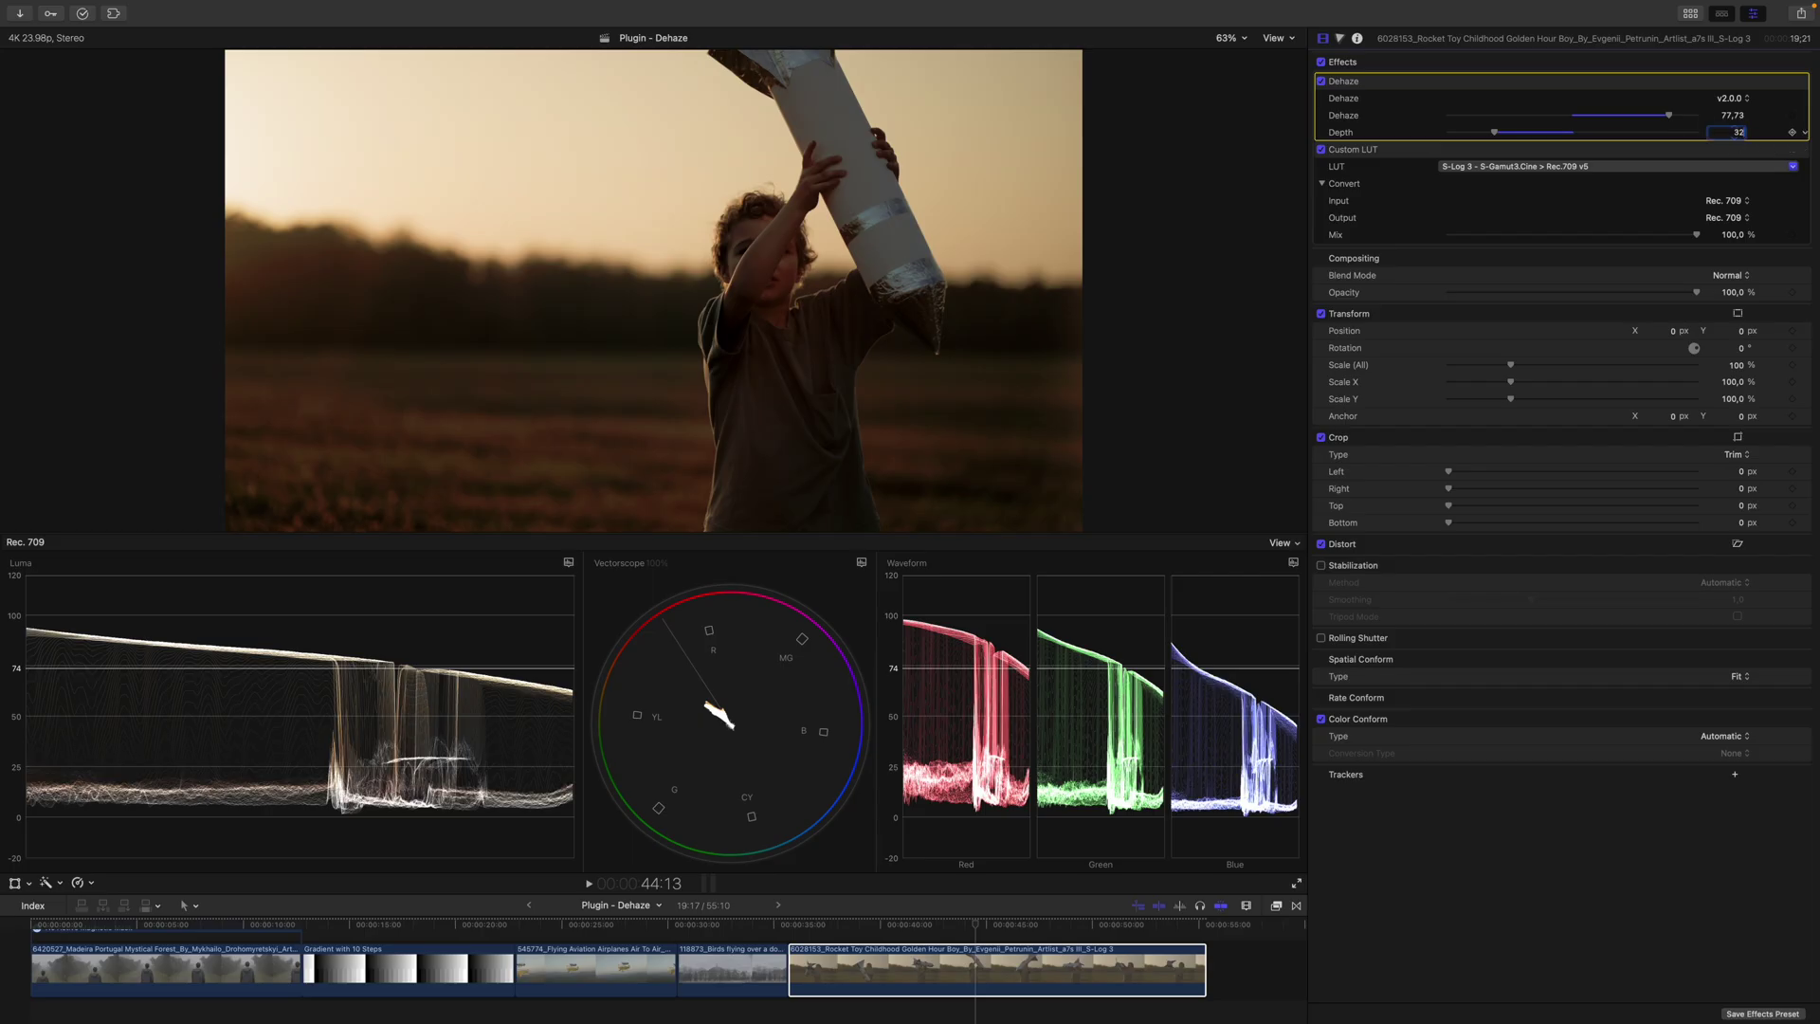
key("Return")
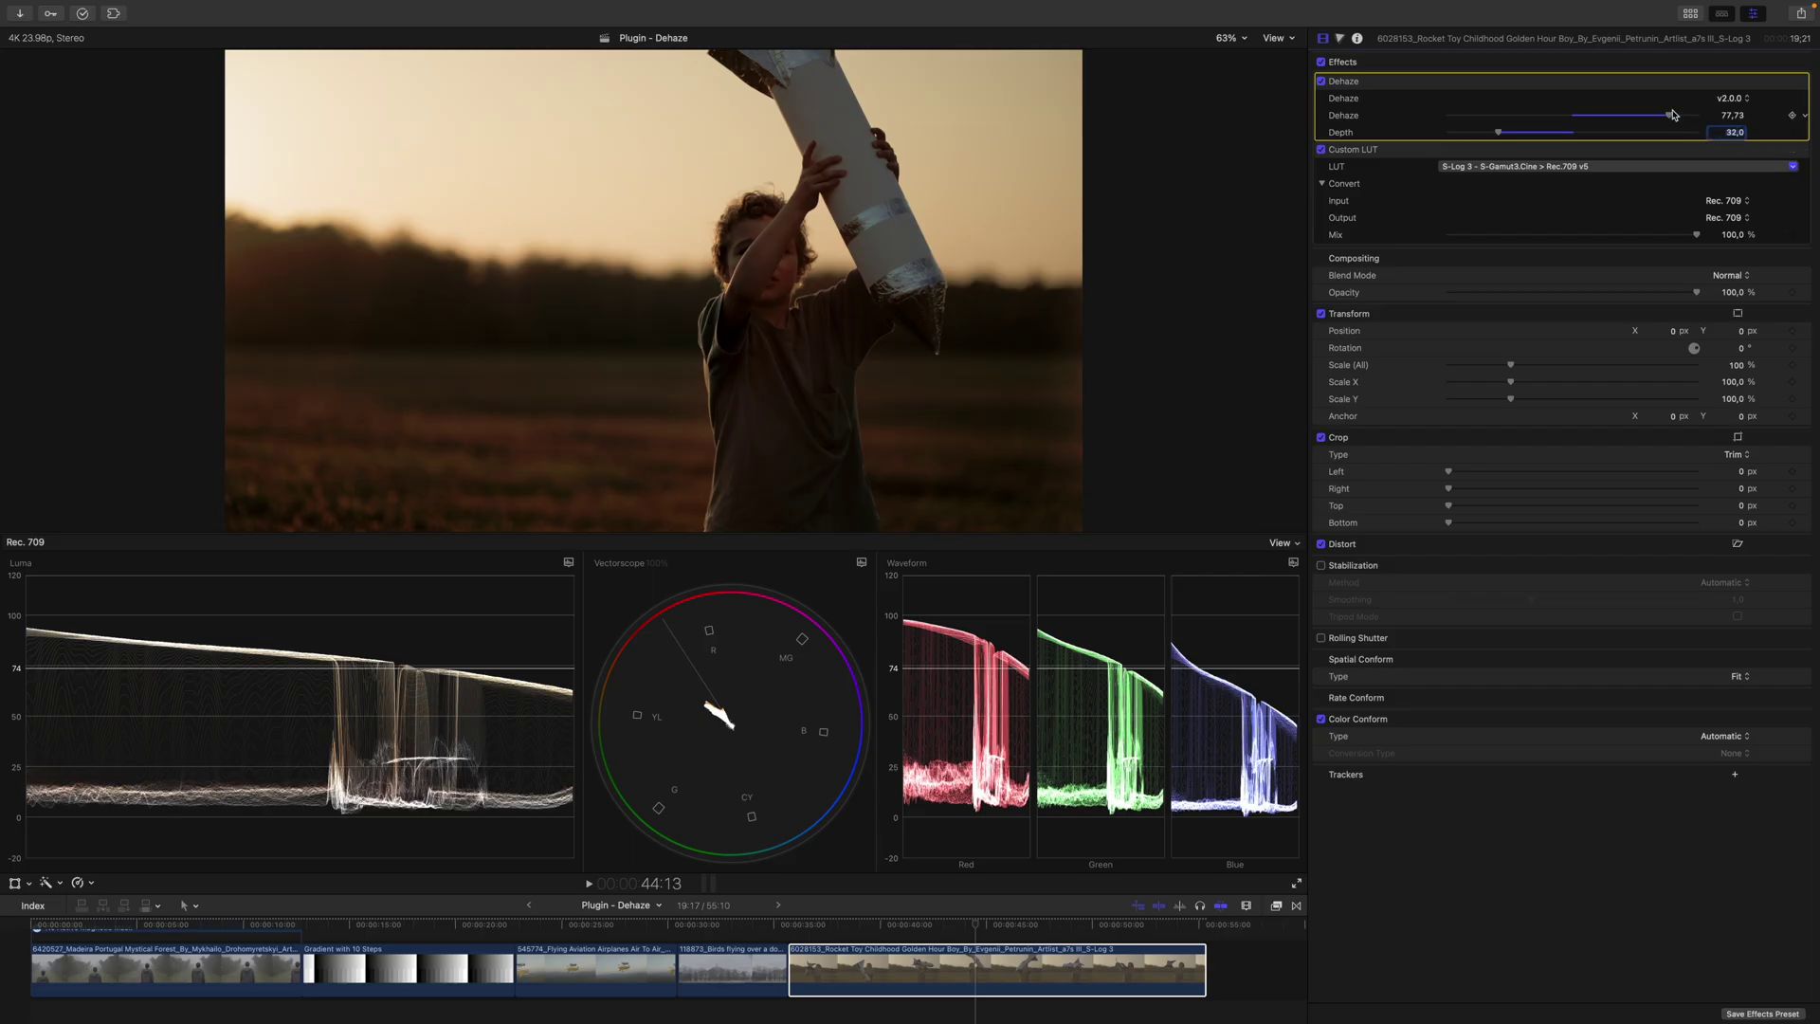
Set the rocket clip's Dehaze to 55, then toggle the effect off and on to compare.
left_click_drag(1675, 115, 1619, 129)
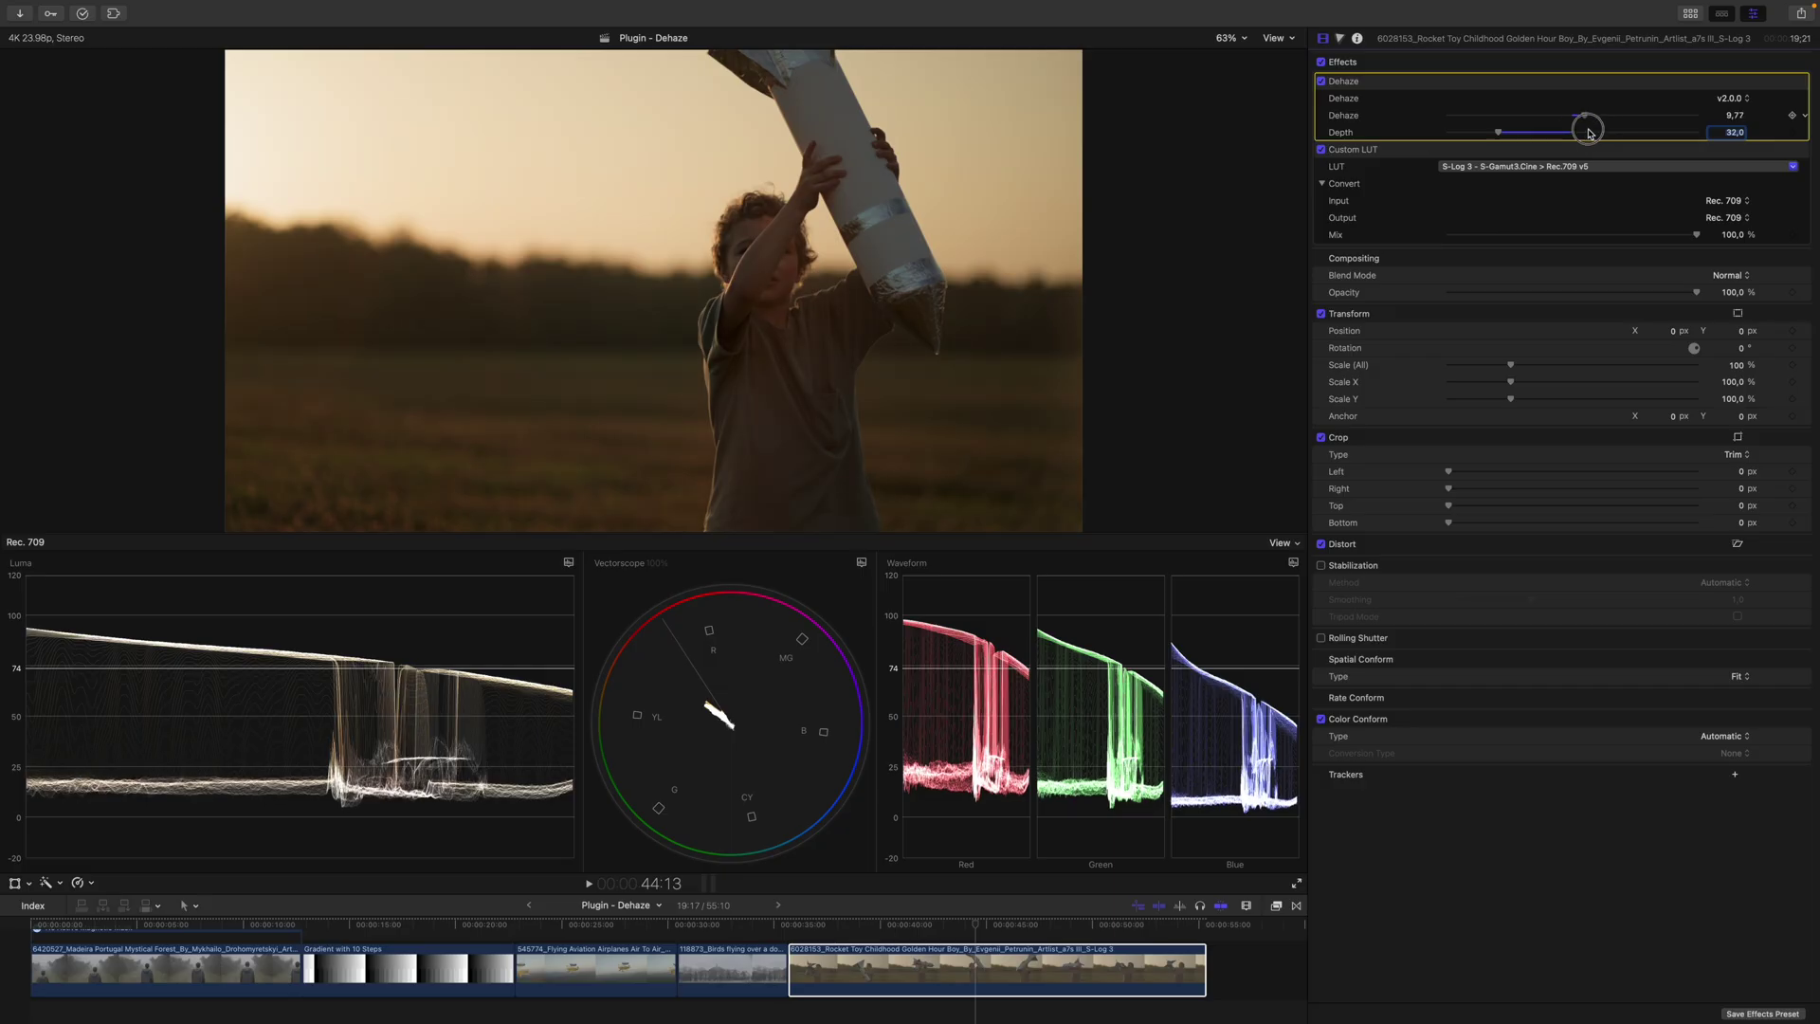
left_click_drag(1619, 131, 1643, 126)
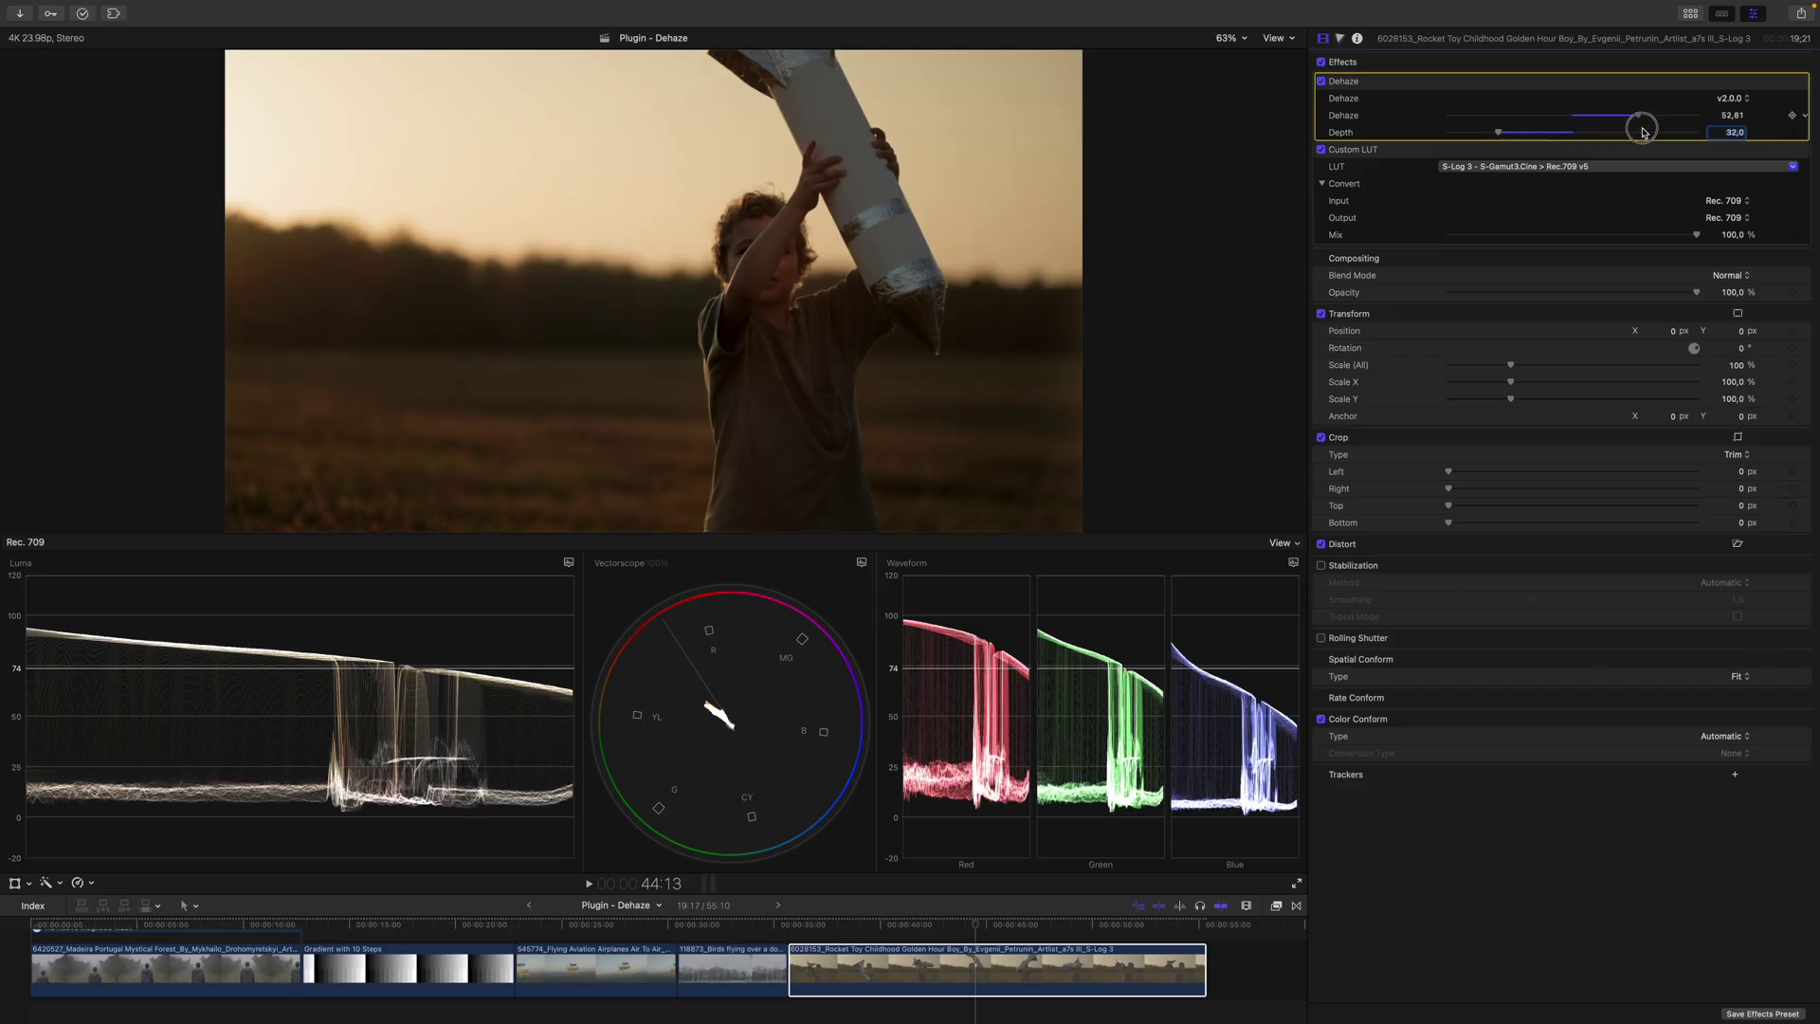
left_click(1728, 116)
type("55")
left_click(1564, 71)
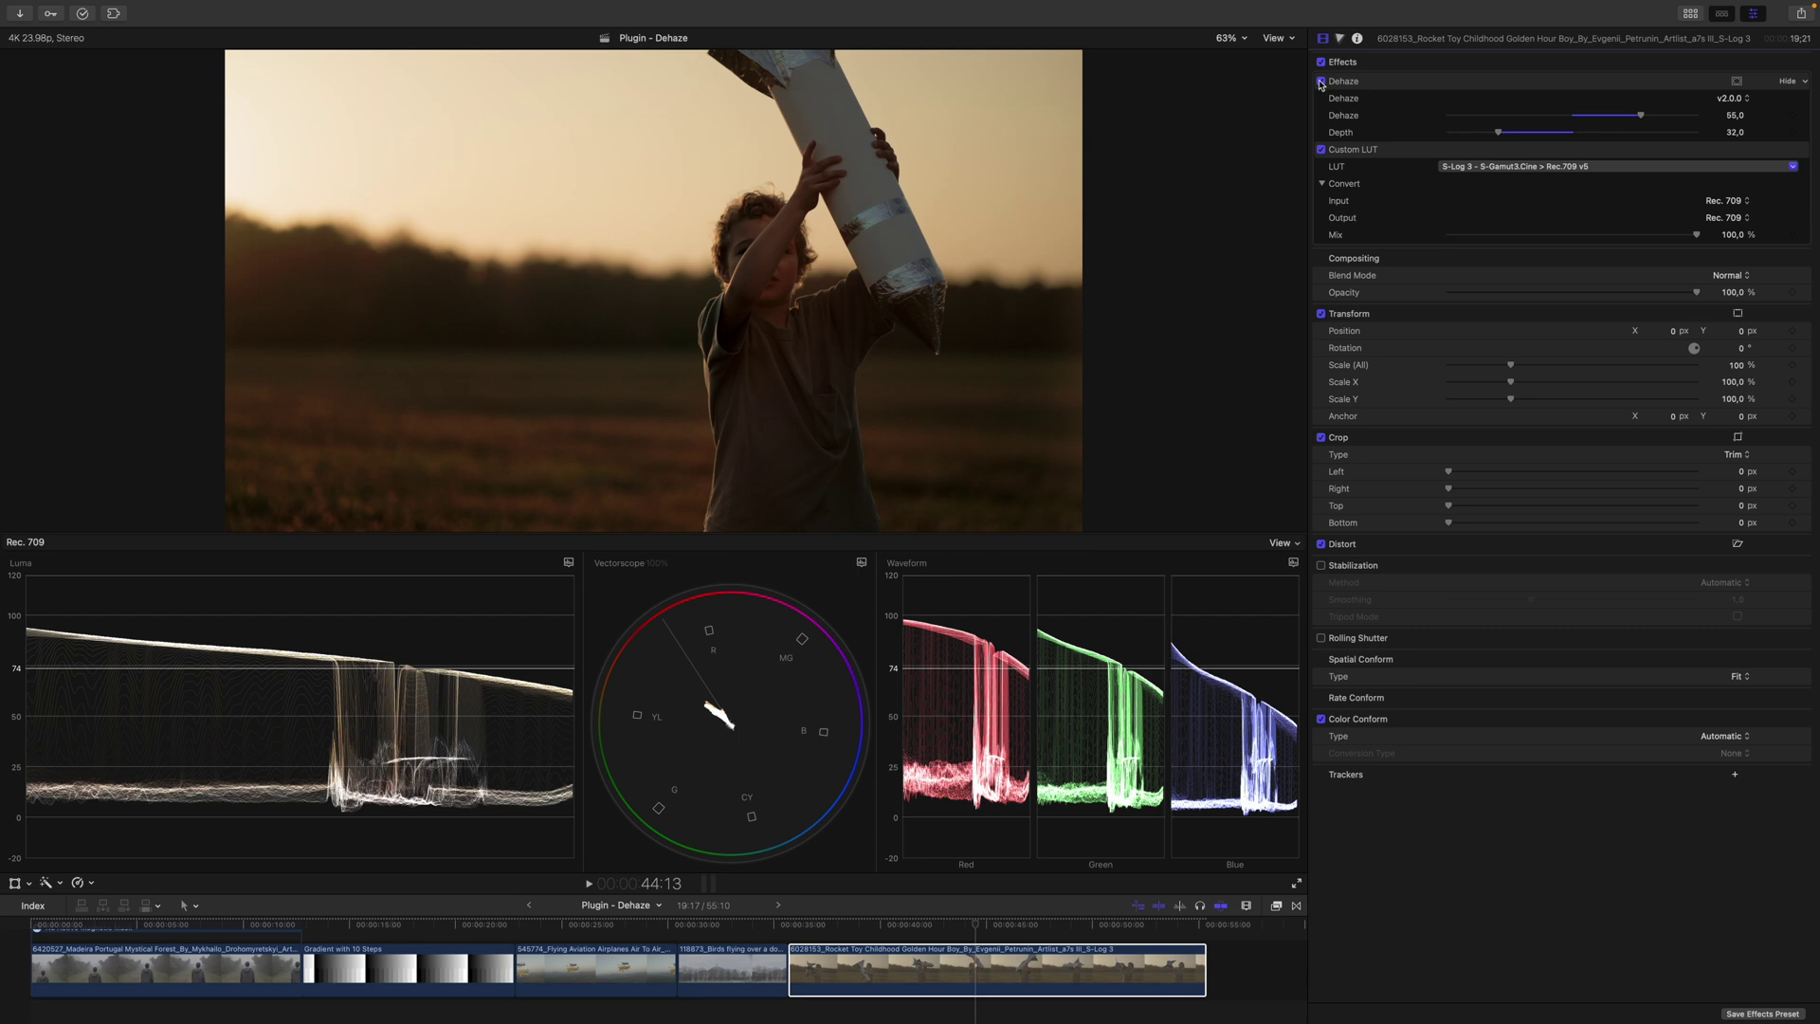
left_click(1321, 81)
left_click(1320, 82)
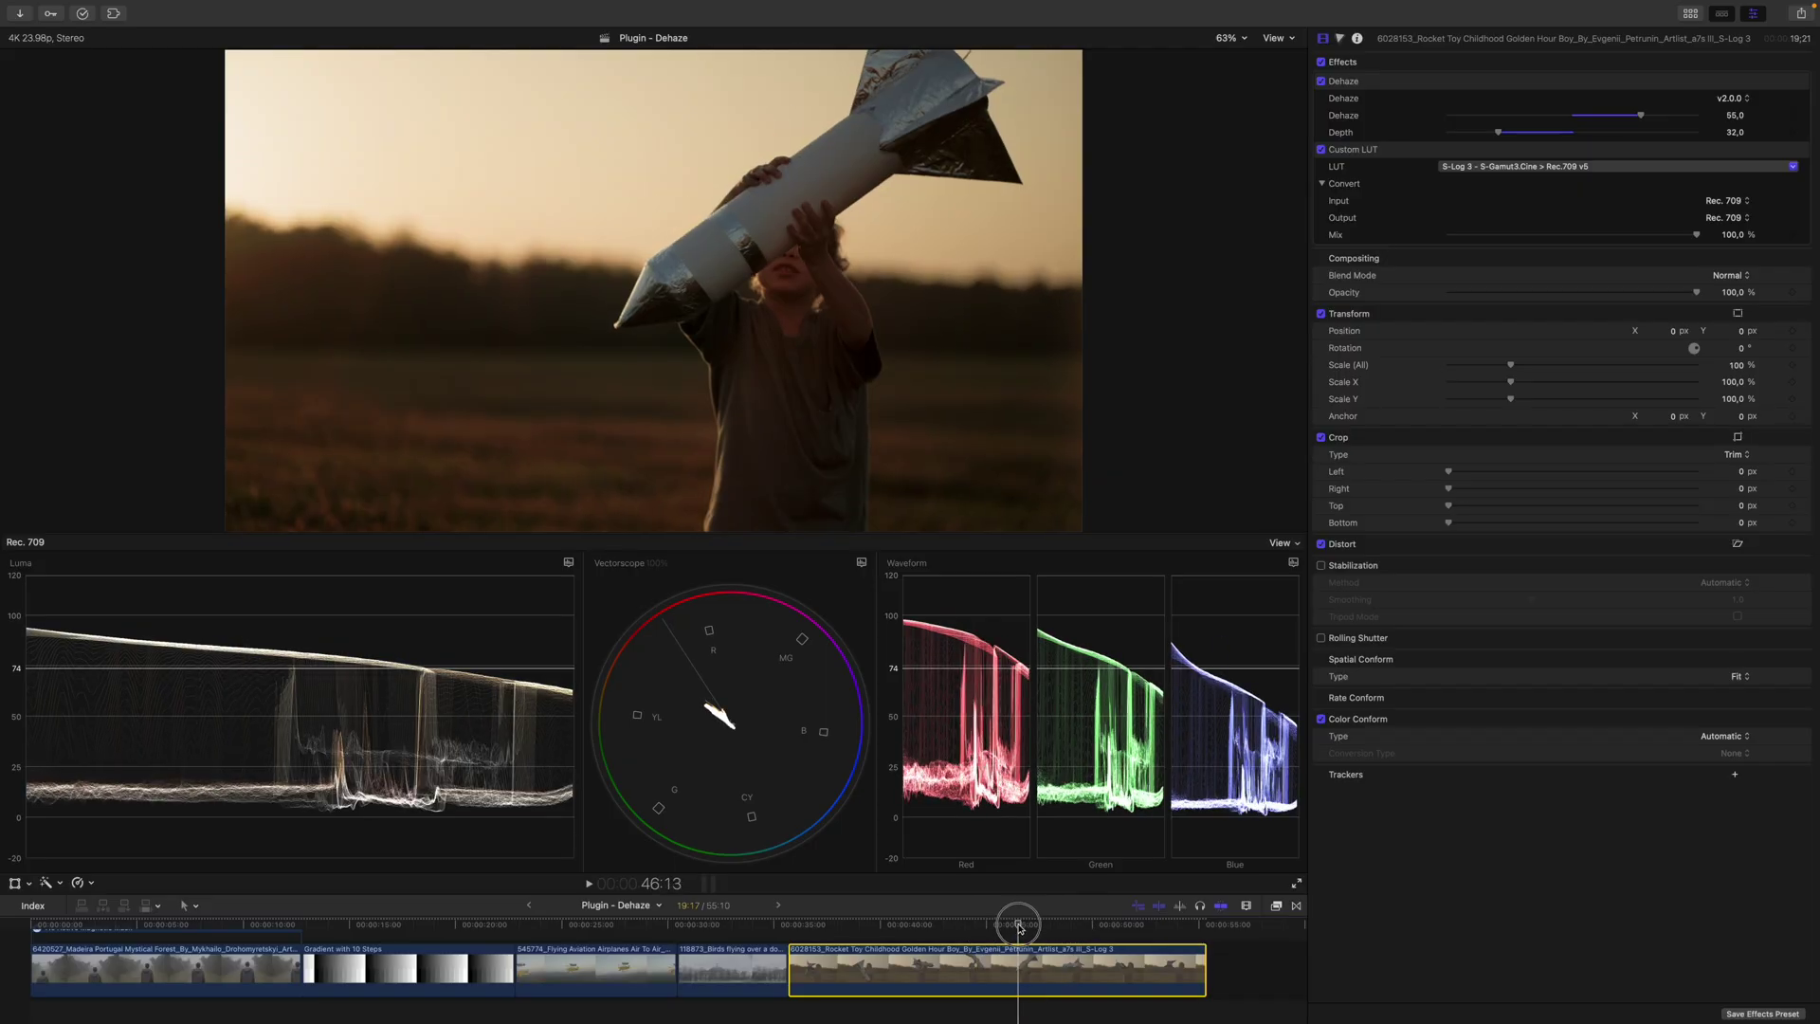
Move to the rocket-held-out frame and push the rocket clip's Dehaze to 100.
left_click_drag(987, 925, 1111, 921)
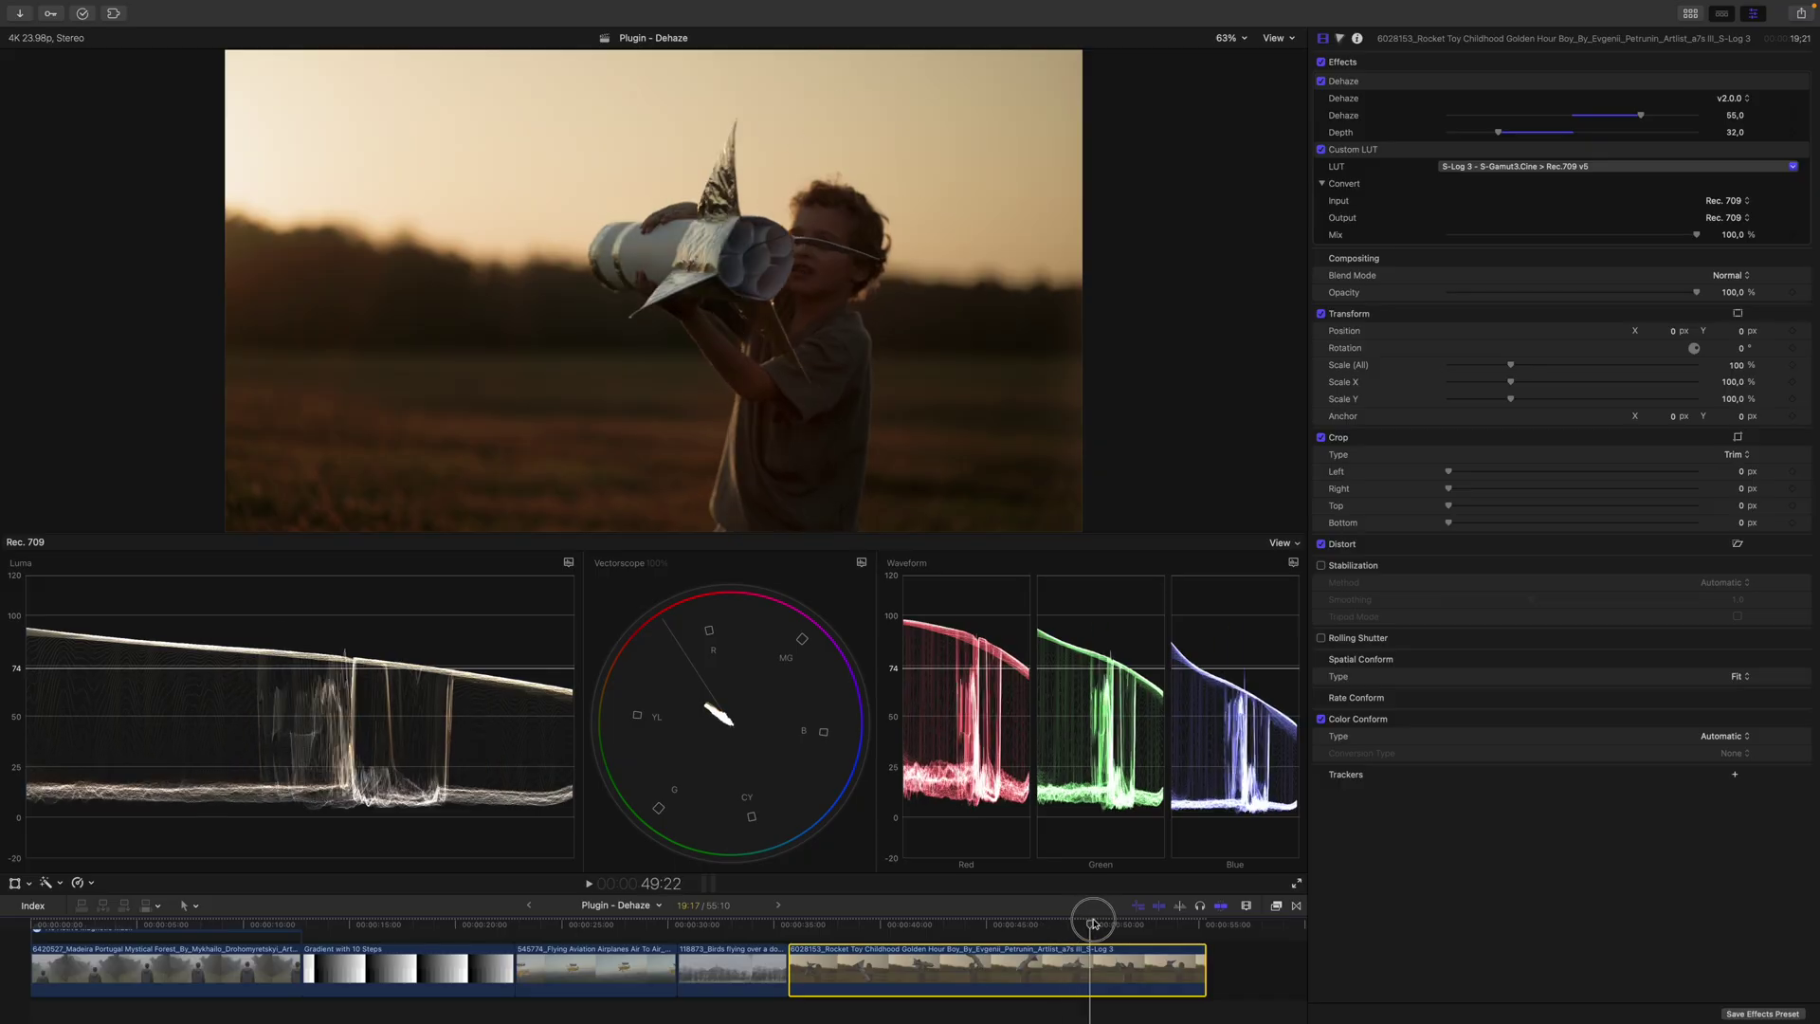
left_click_drag(1110, 923, 1141, 928)
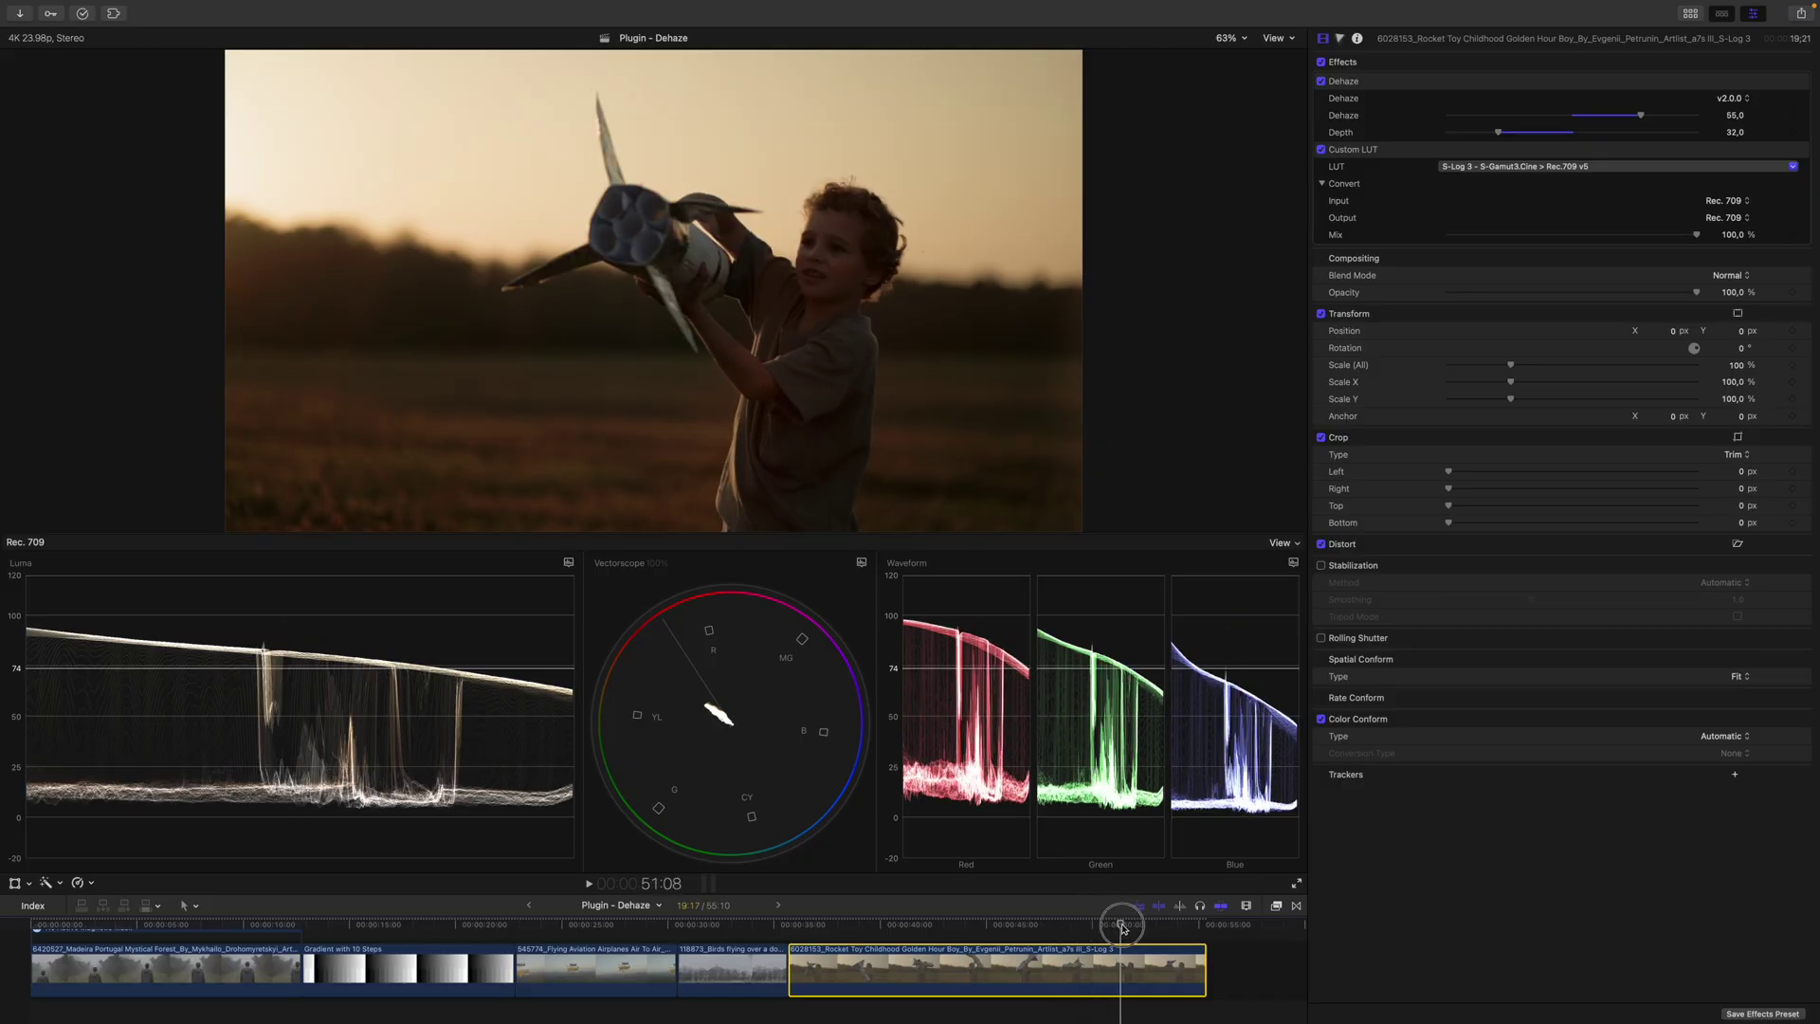
left_click_drag(1140, 929, 1146, 927)
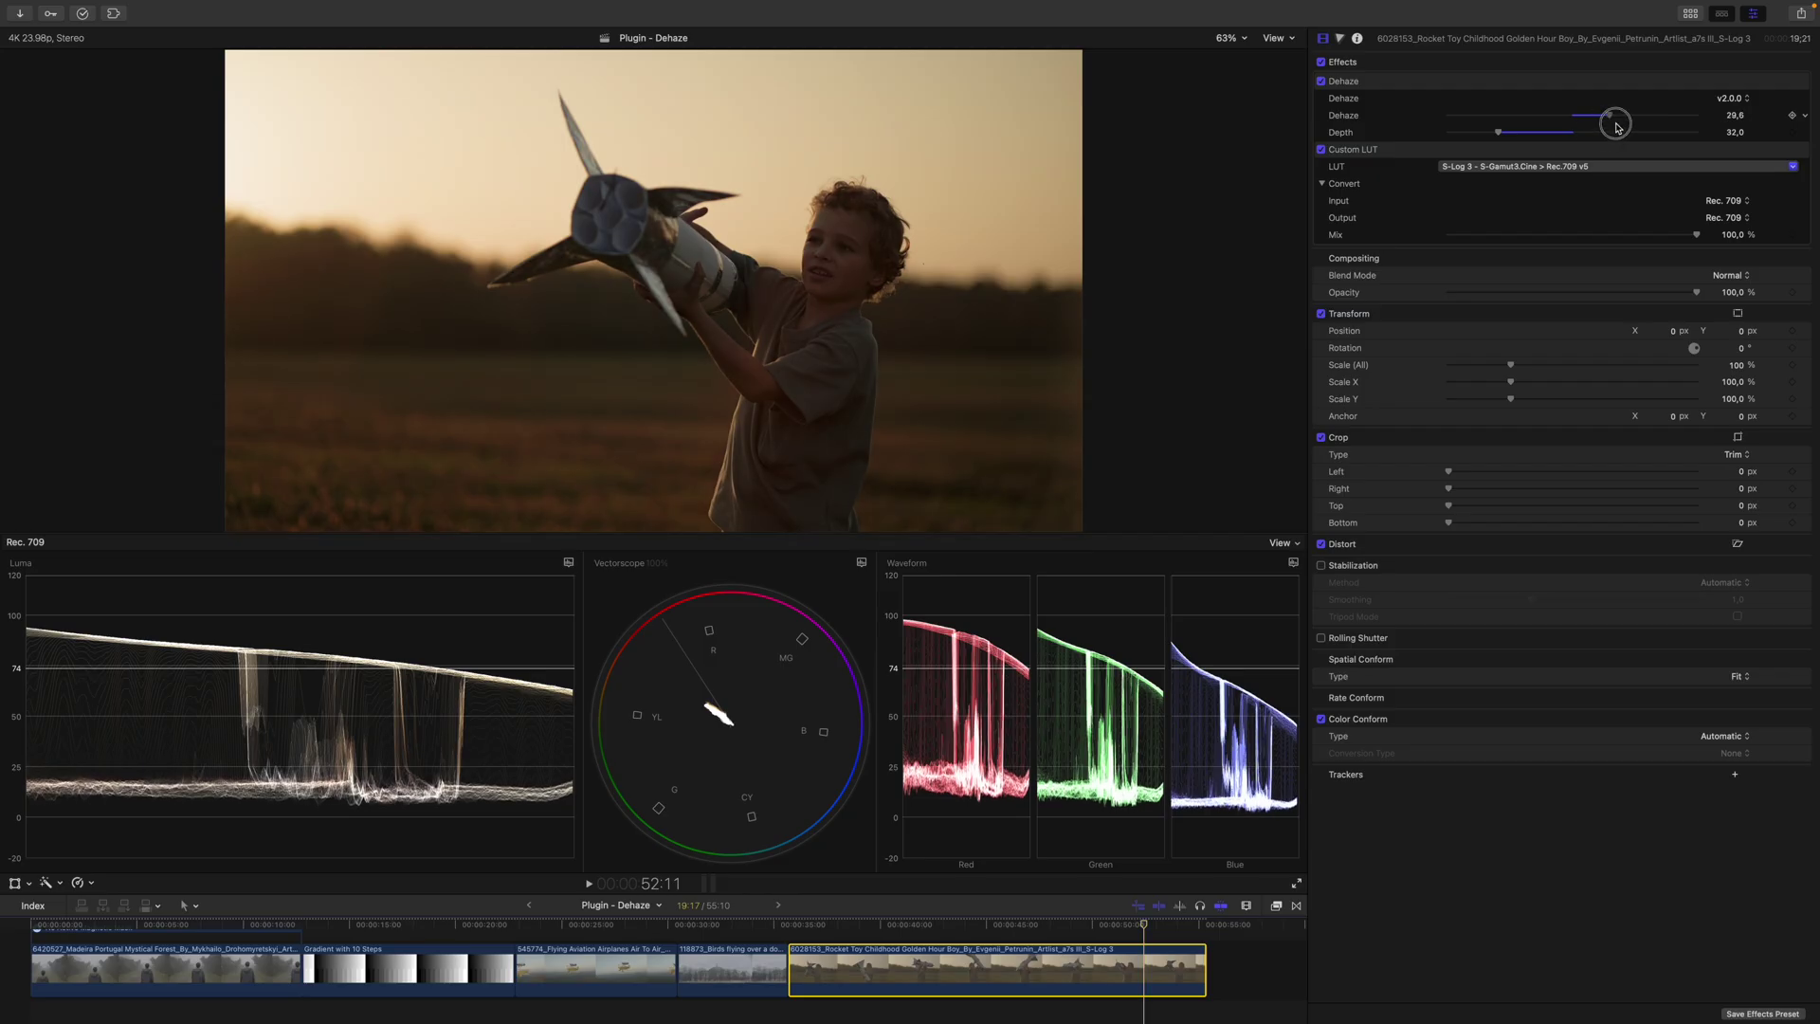
left_click_drag(1639, 114, 1695, 115)
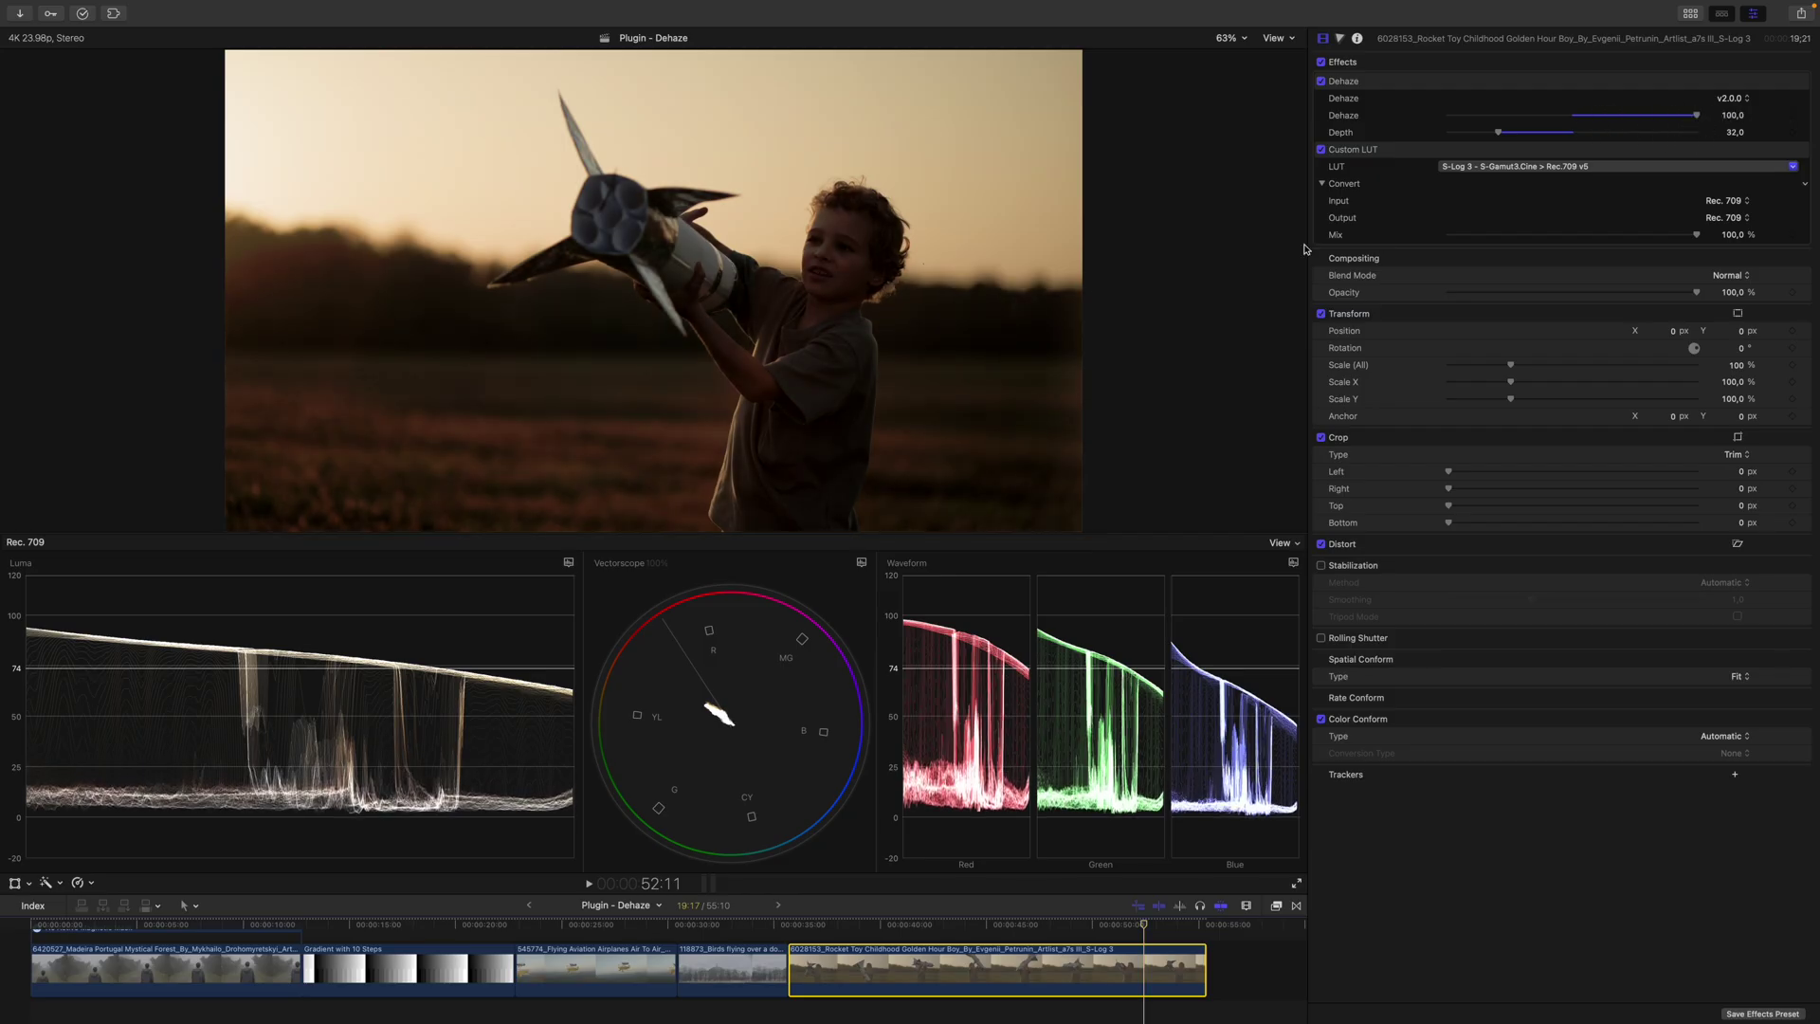
left_click(811, 349)
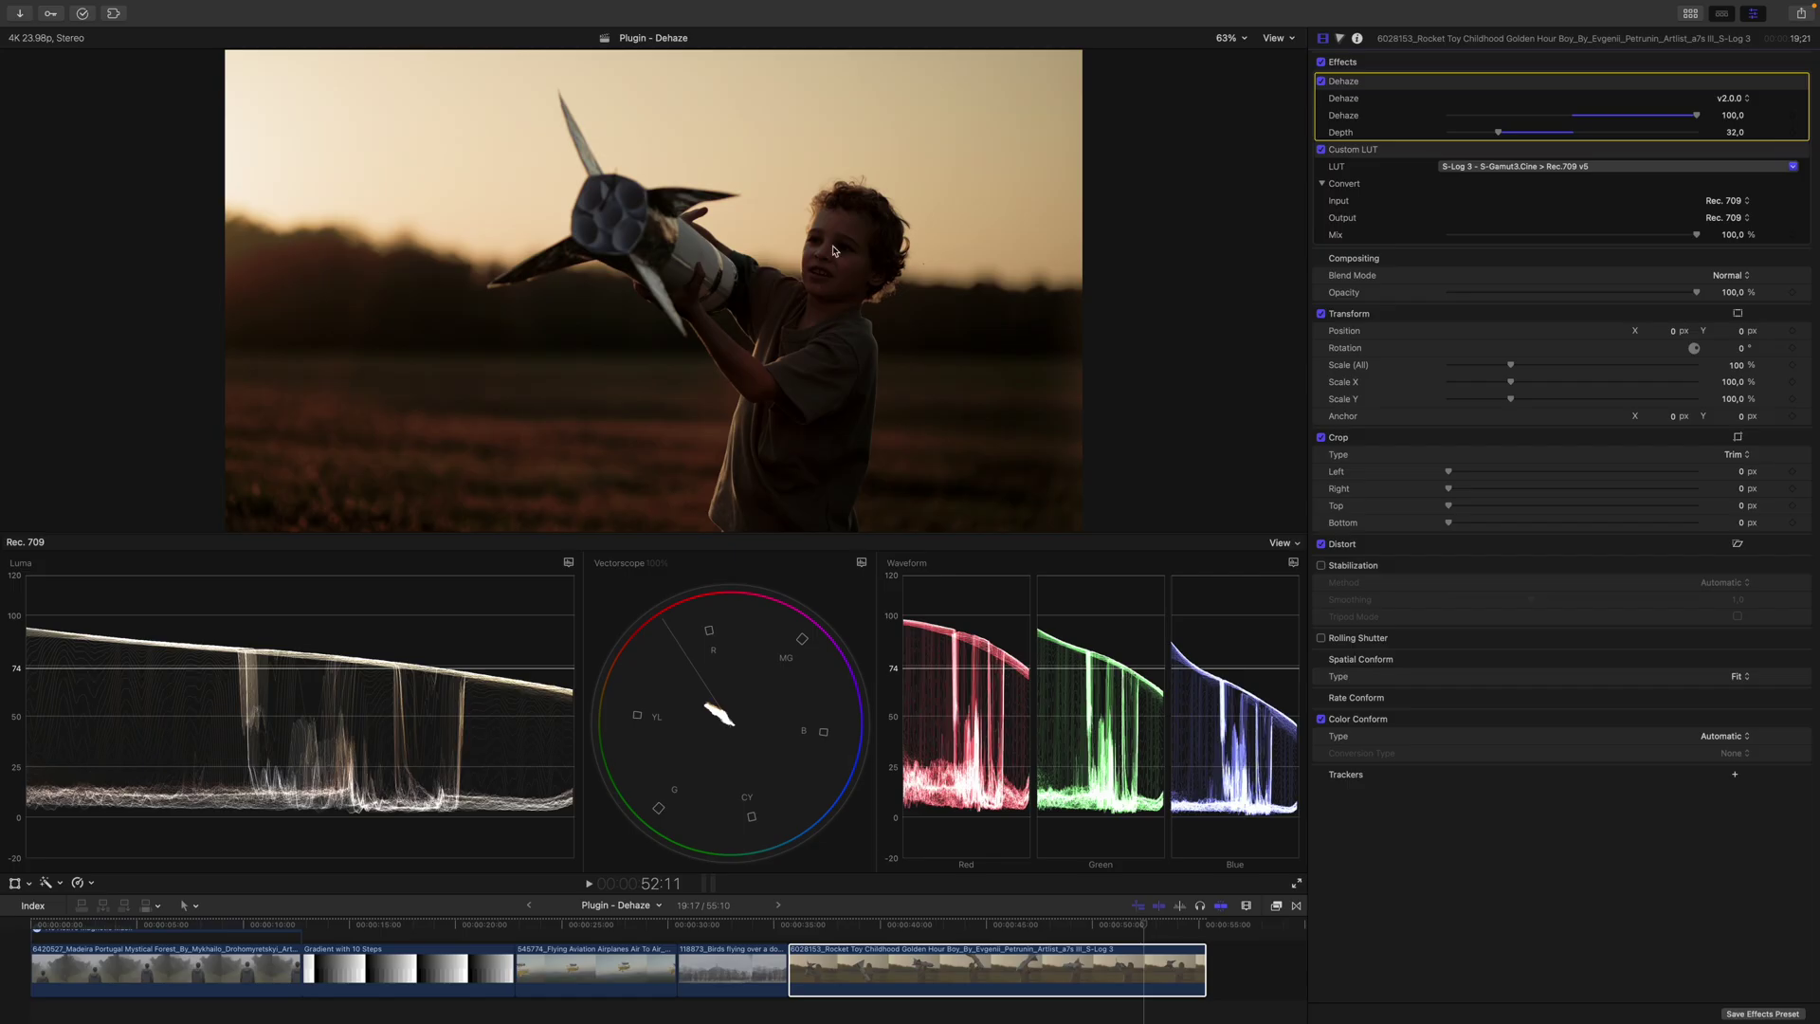